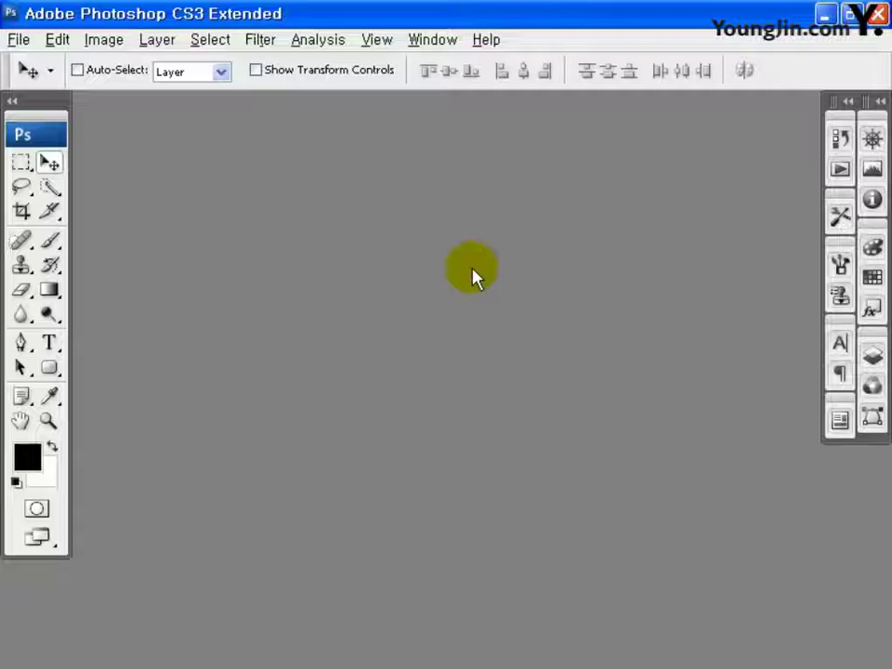
Create a new RGB document 740 pixels wide and 70 pixels high at 72 pixels/inch with a white background.
{"action": "left_click", "coordinate": [21, 40]}
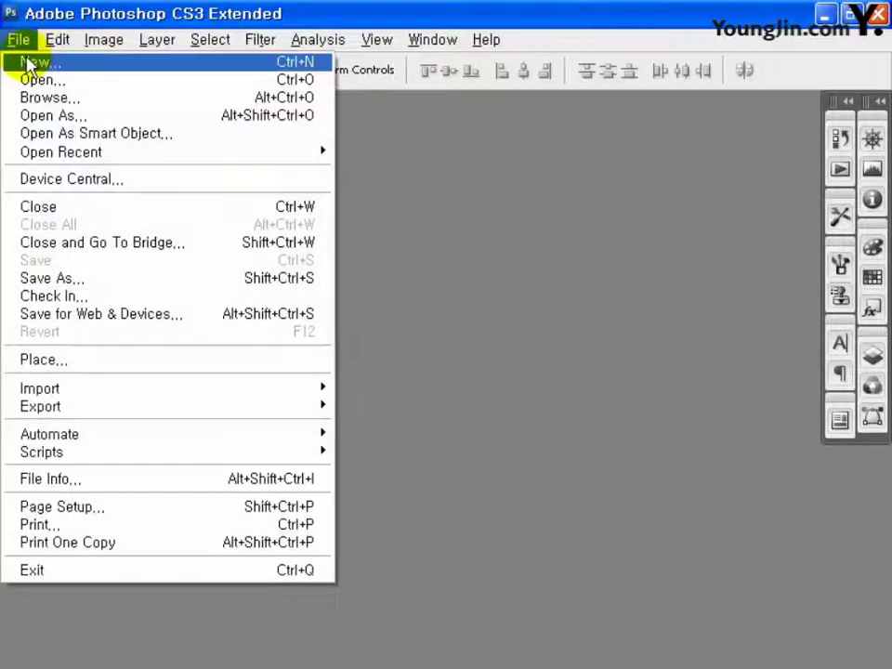
{"action": "left_click", "coordinate": [43, 62]}
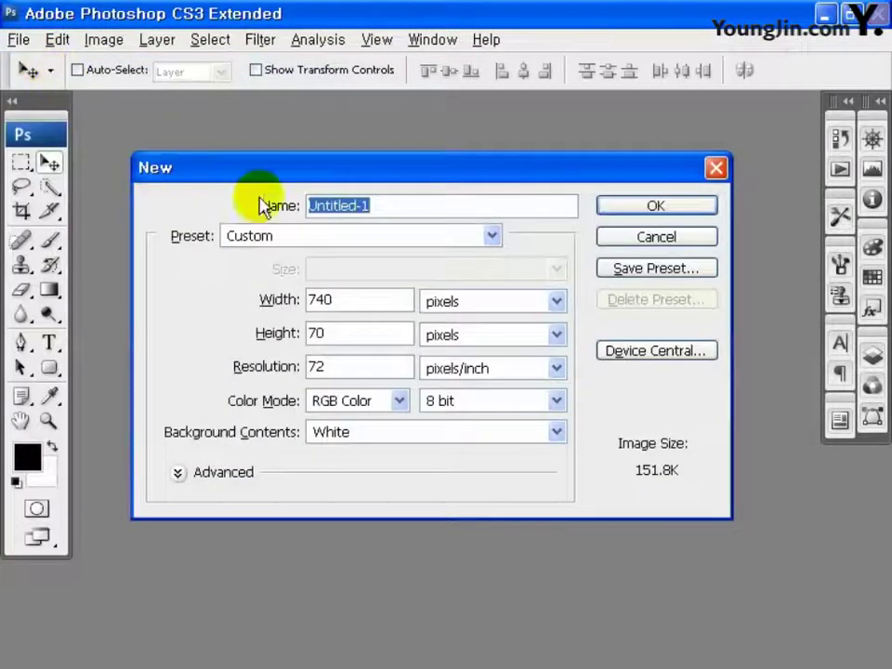
{"action": "left_click_drag", "start_coordinate": [390, 173], "coordinate": [389, 141]}
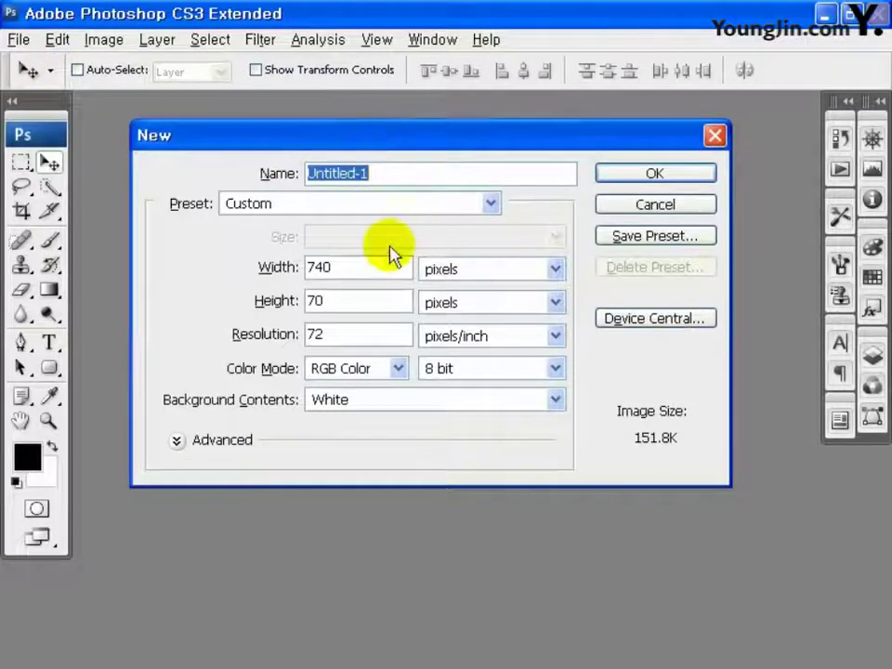
{"action": "left_click", "coordinate": [490, 278]}
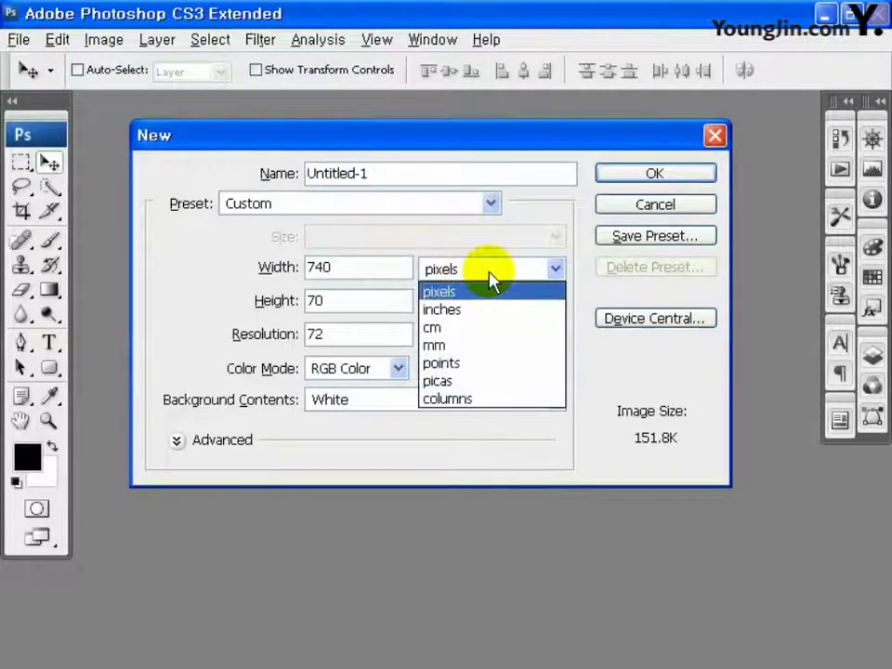
{"action": "left_click", "coordinate": [438, 293]}
{"action": "left_click_drag", "start_coordinate": [343, 270], "coordinate": [228, 275]}
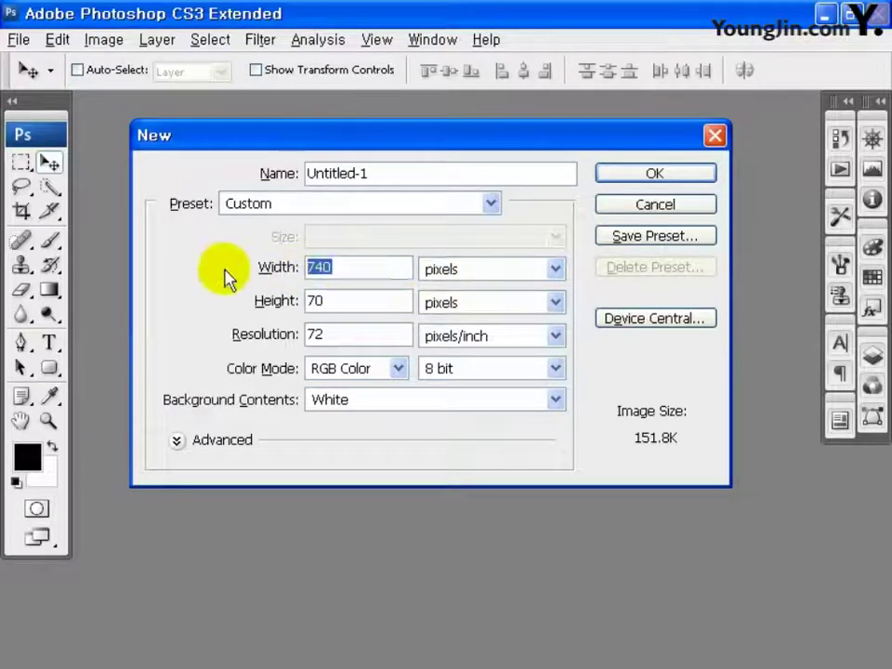
{"action": "type", "text": "740"}
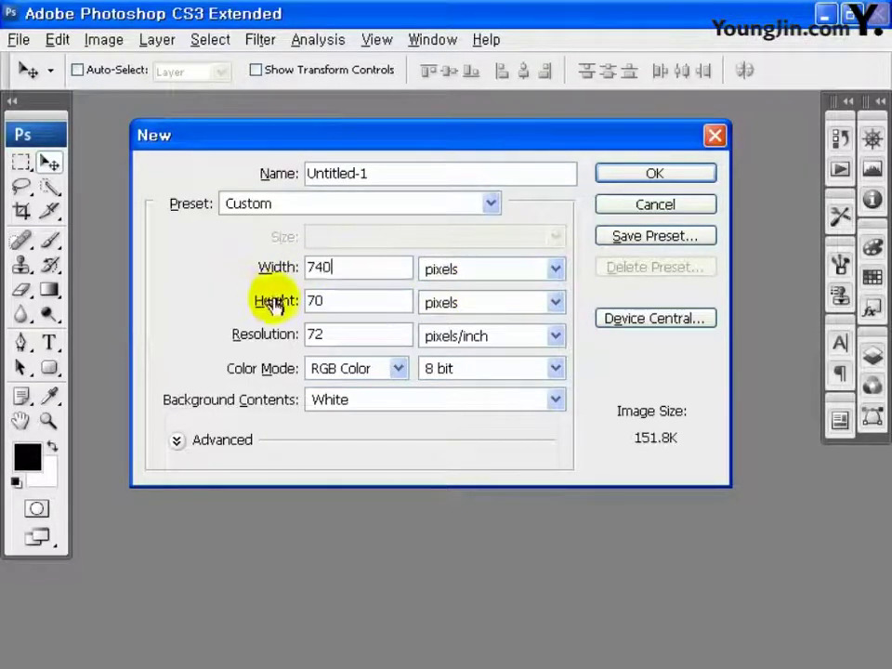
{"action": "left_click", "coordinate": [322, 333]}
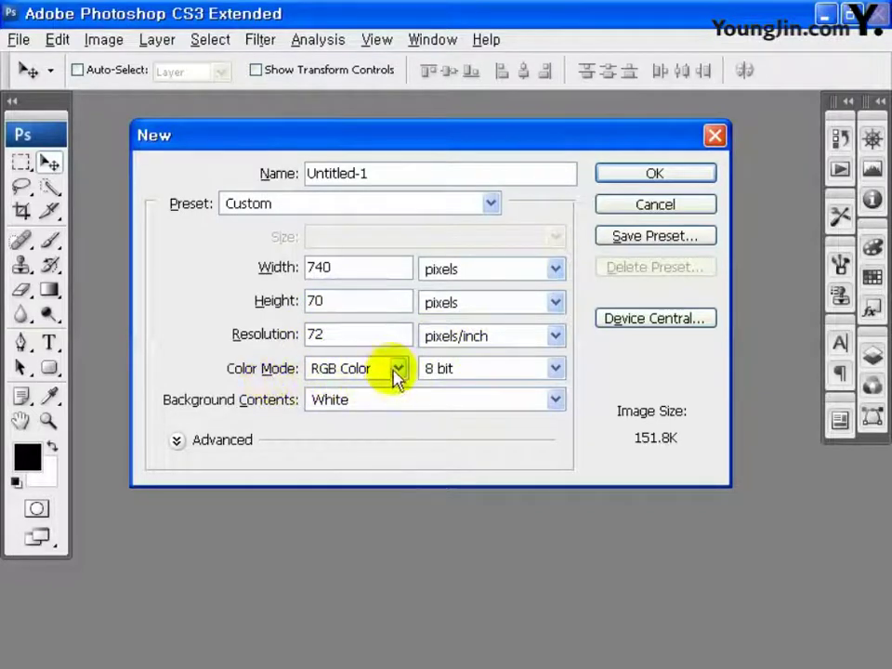
{"action": "left_click", "coordinate": [678, 178]}
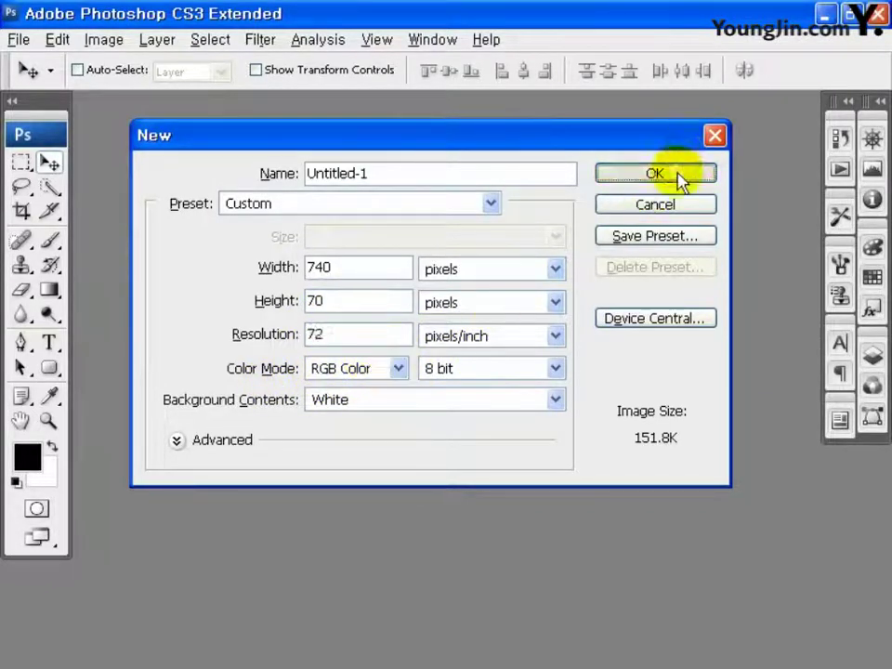
Show the document's rulers in pixels, then enlarge and reposition the document window to leave room around the canvas.
{"action": "left_click", "coordinate": [376, 40]}
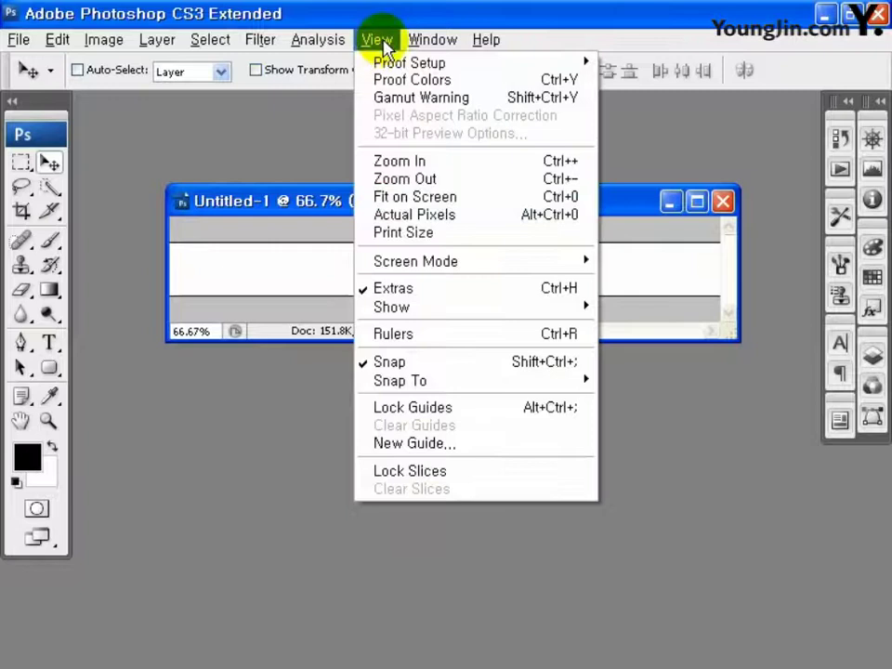
{"action": "left_click", "coordinate": [433, 334]}
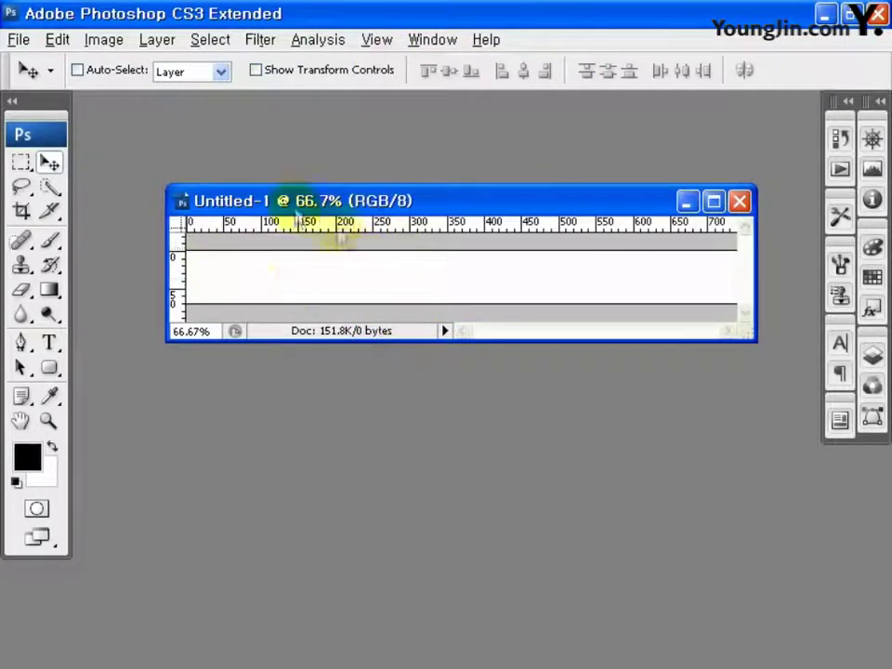
{"action": "right_click", "coordinate": [231, 229]}
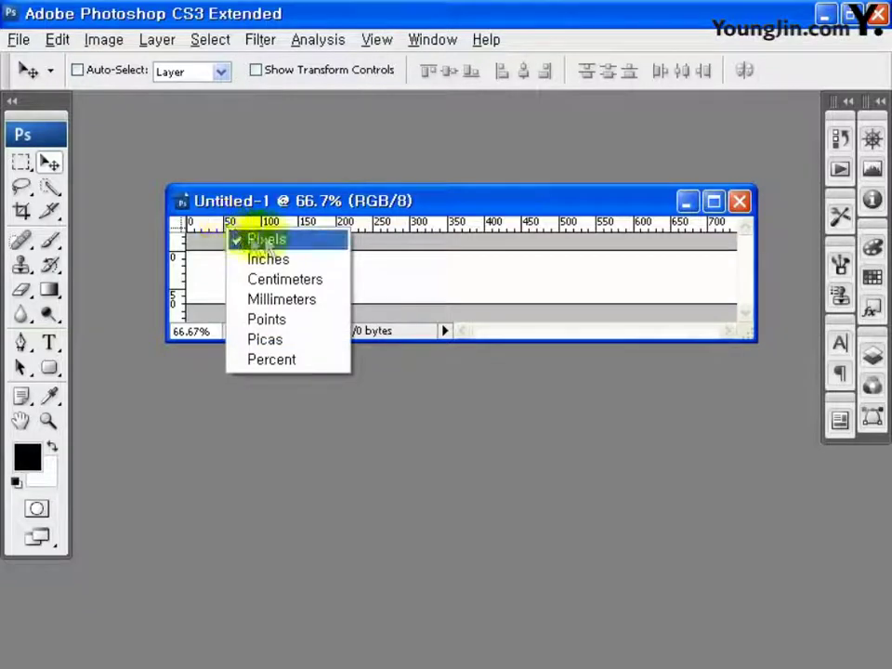
{"action": "left_click", "coordinate": [353, 240]}
{"action": "left_click_drag", "start_coordinate": [753, 340], "coordinate": [822, 411]}
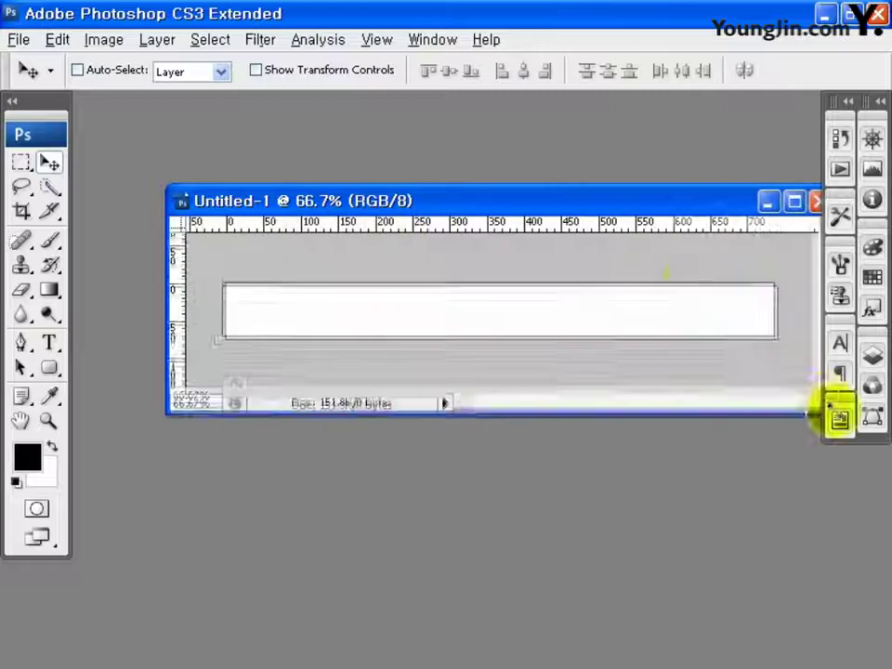
{"action": "left_click_drag", "start_coordinate": [613, 209], "coordinate": [547, 163]}
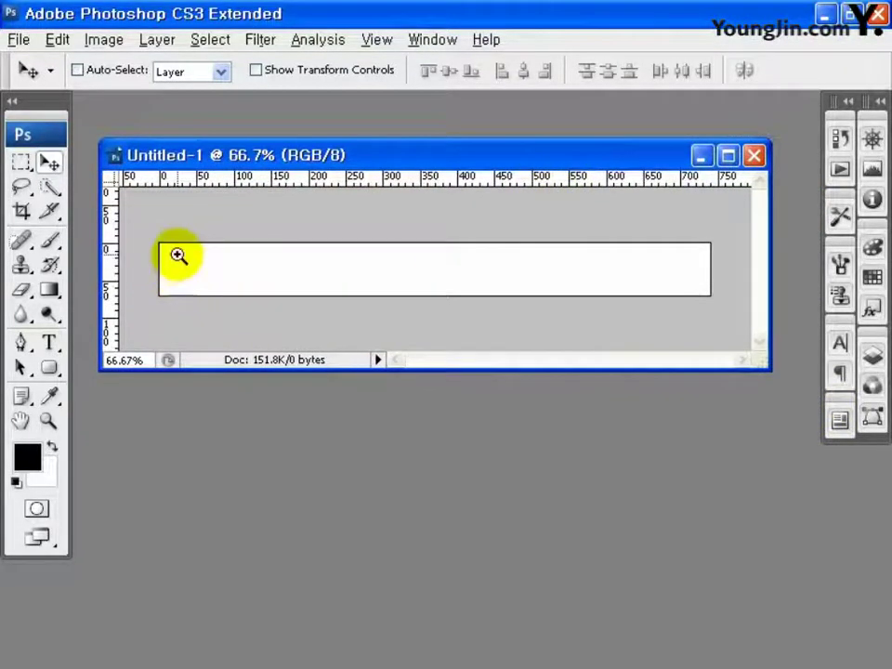
Display the pointer's coordinate information and place a vertical guide at about 135 px from the canvas's left edge.
{"action": "left_click", "coordinate": [48, 421]}
{"action": "left_click_drag", "start_coordinate": [202, 249], "coordinate": [298, 296]}
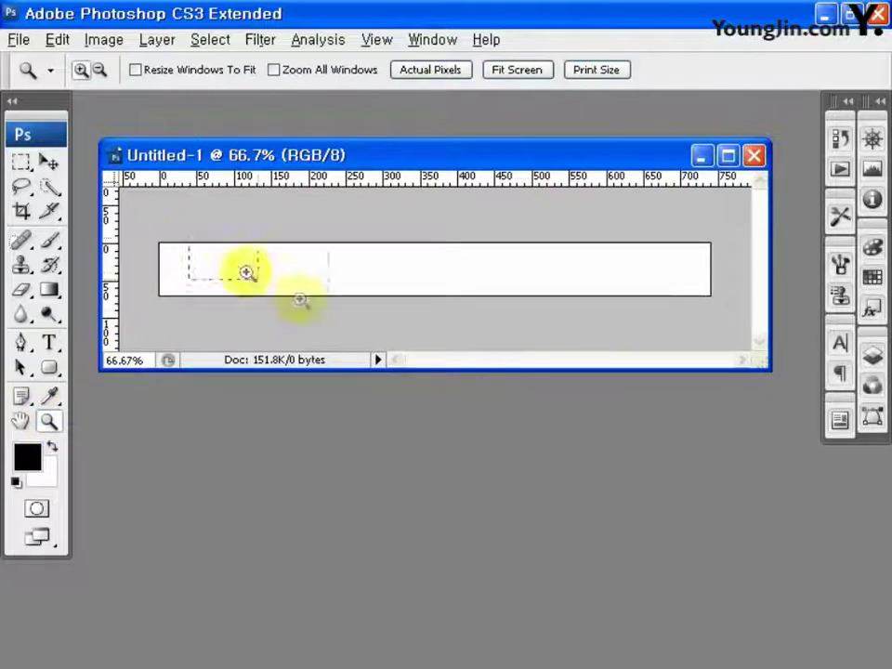
{"action": "left_click", "coordinate": [434, 39]}
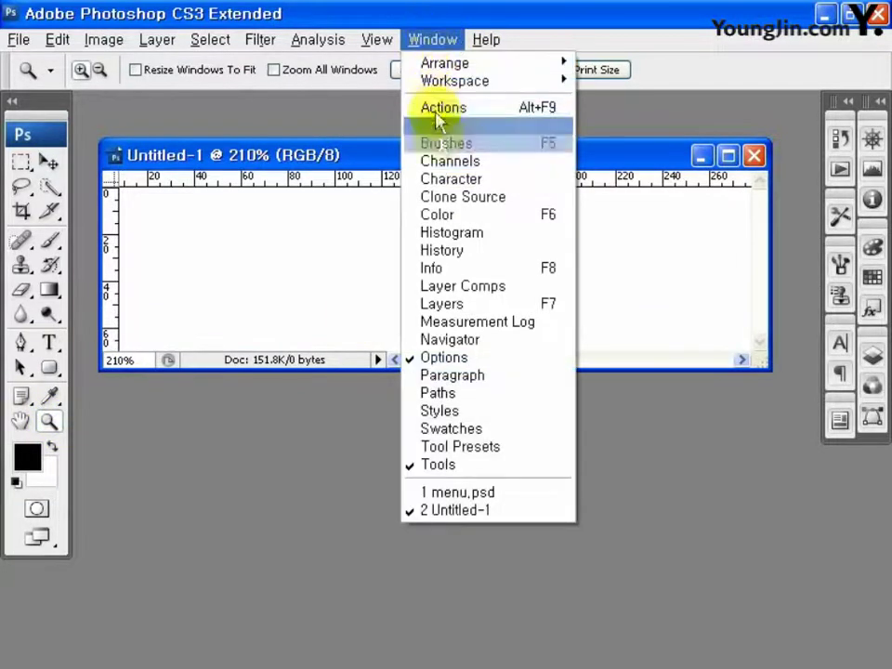
{"action": "left_click", "coordinate": [469, 267]}
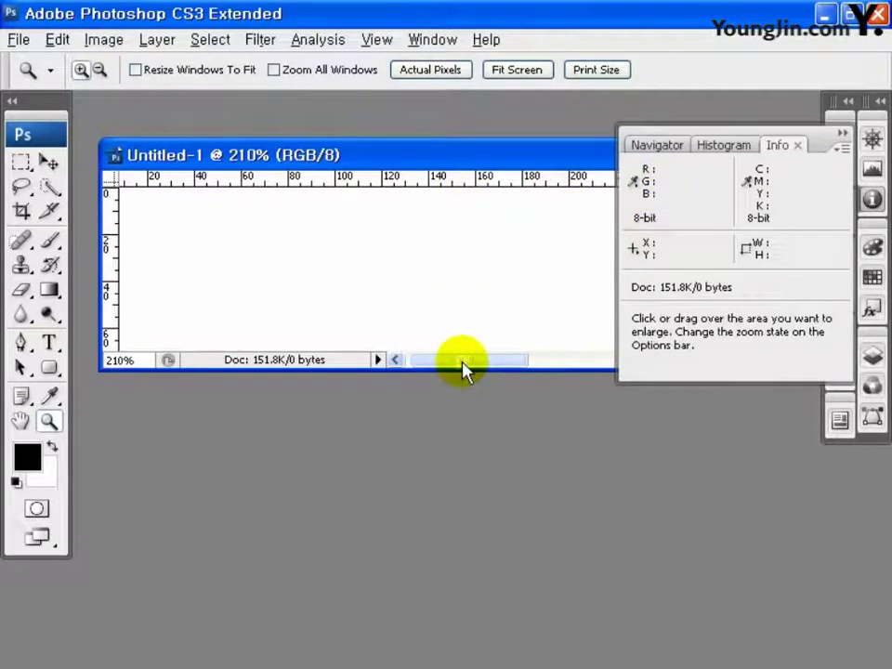
{"action": "left_click_drag", "start_coordinate": [463, 369], "coordinate": [458, 369]}
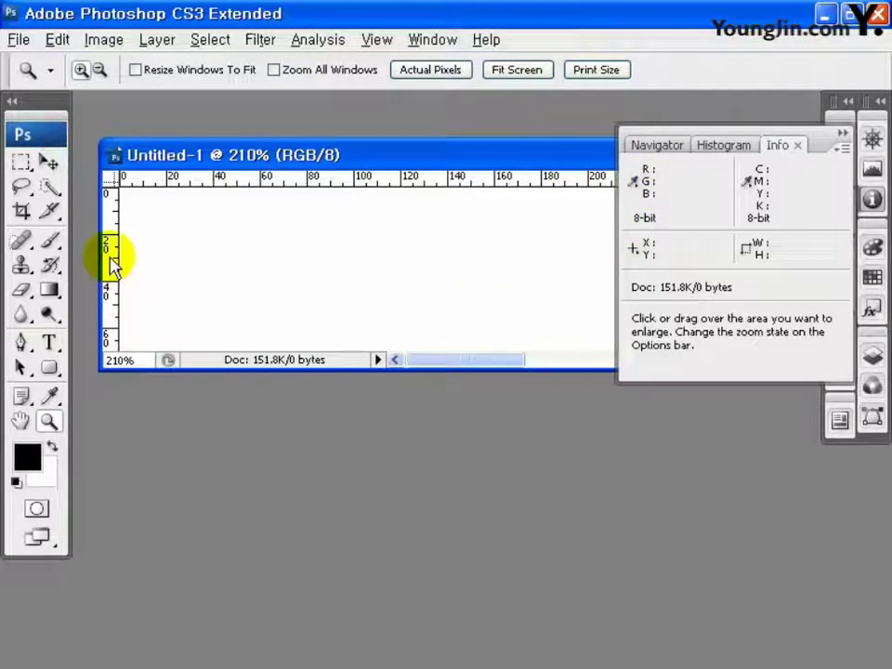
{"action": "left_click_drag", "start_coordinate": [111, 264], "coordinate": [437, 266]}
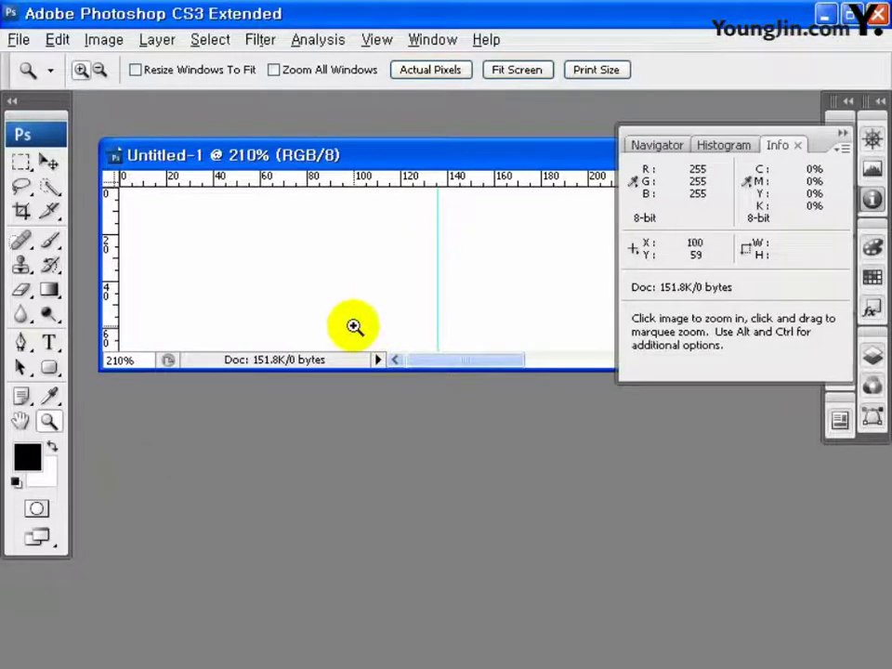
Set the foreground colour to #ABE6EC and fill the whole background with it.
{"action": "left_click", "coordinate": [27, 455]}
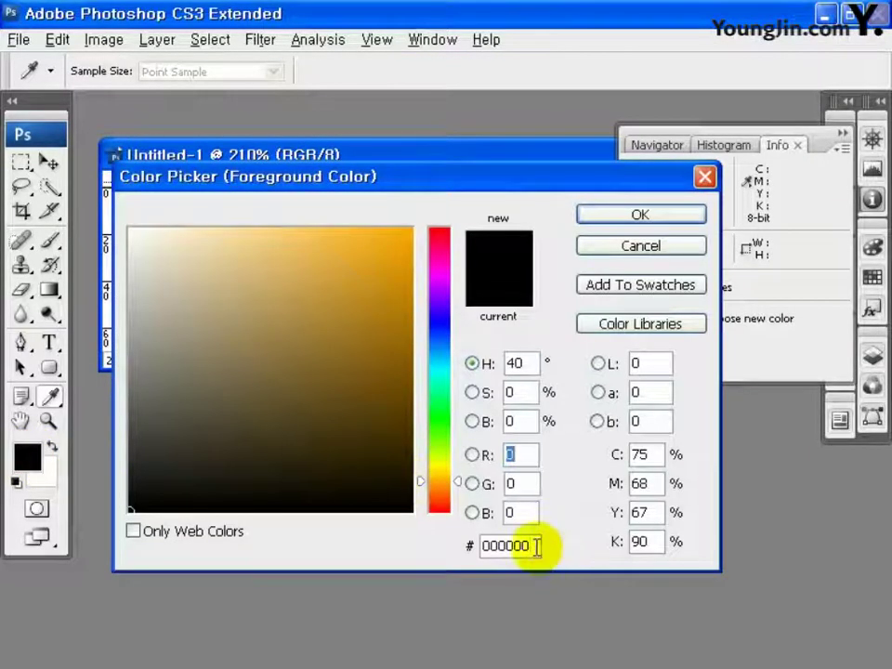
{"action": "left_click_drag", "start_coordinate": [534, 547], "coordinate": [364, 563]}
{"action": "type", "text": "AB"}
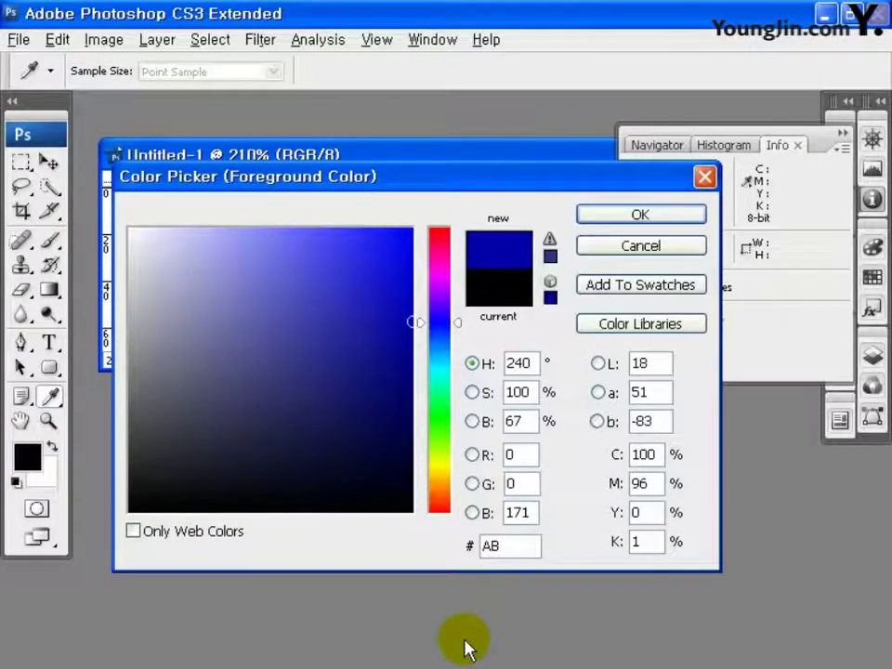
{"action": "type", "text": "E6EC"}
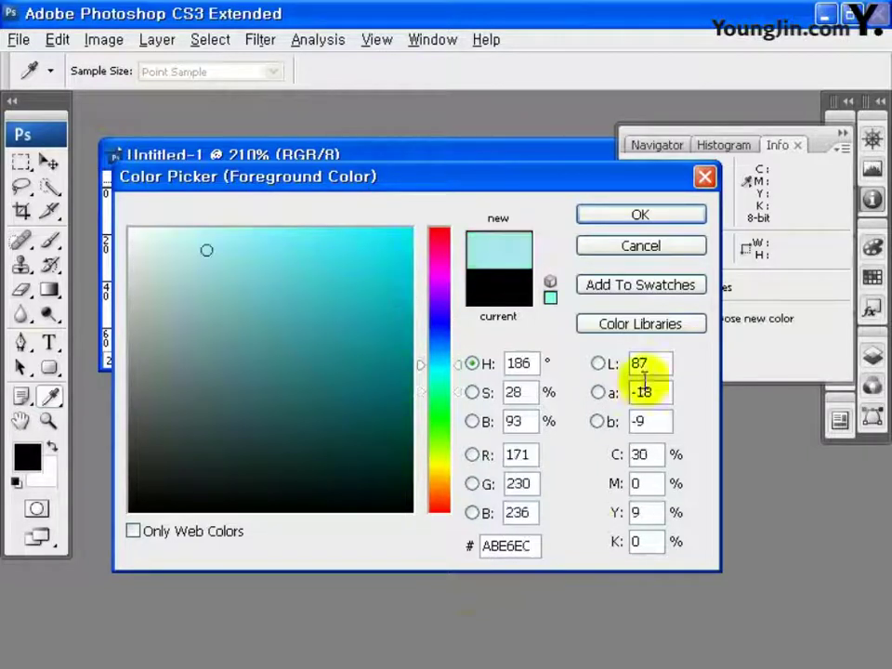
{"action": "left_click", "coordinate": [663, 220]}
{"action": "left_click", "coordinate": [841, 134]}
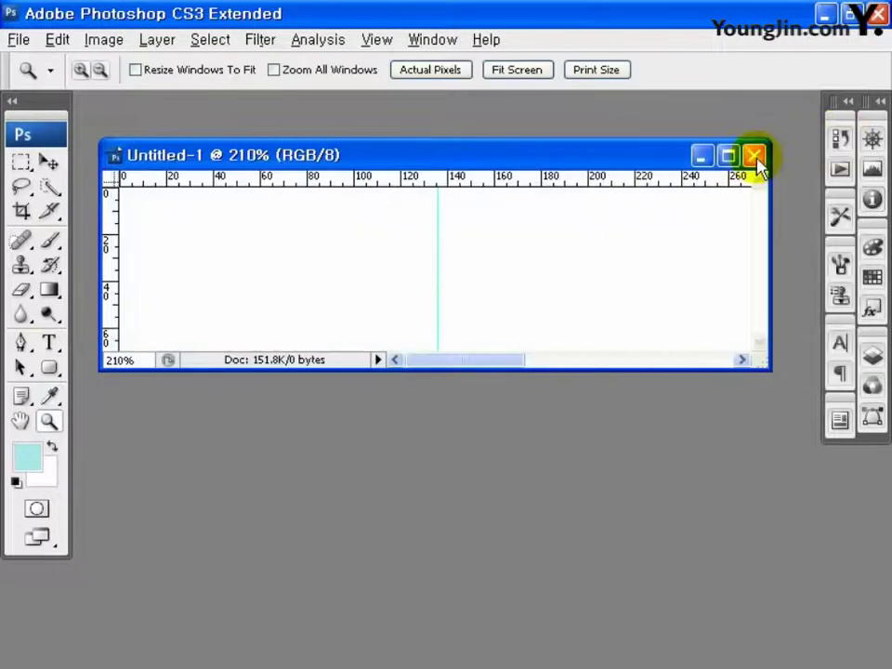
{"action": "key", "text": "alt+BackSpace"}
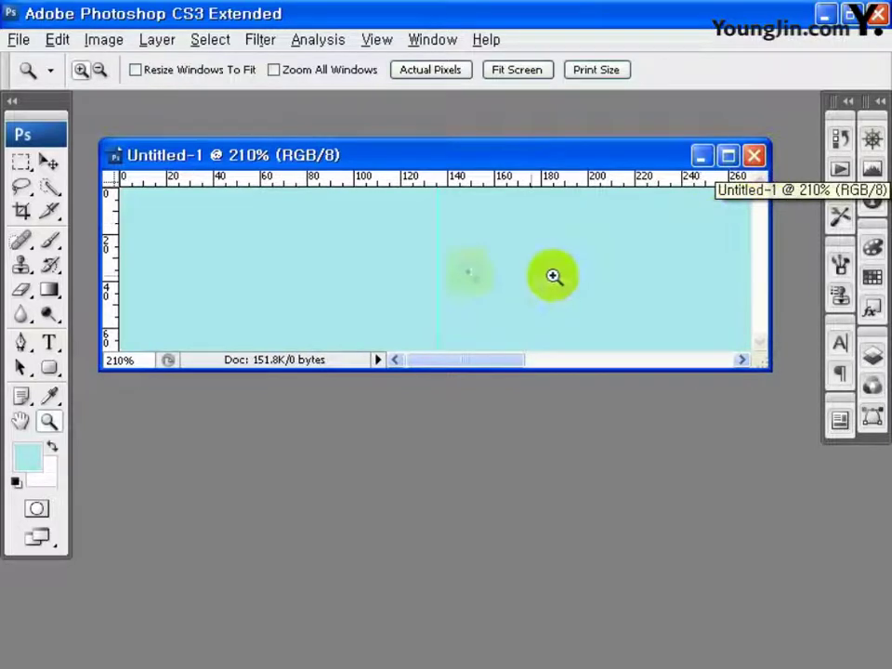
Place logo.ai, cropped to its bounding box, and move it to the banner's left part at about X 62 px.
{"action": "left_click", "coordinate": [19, 41]}
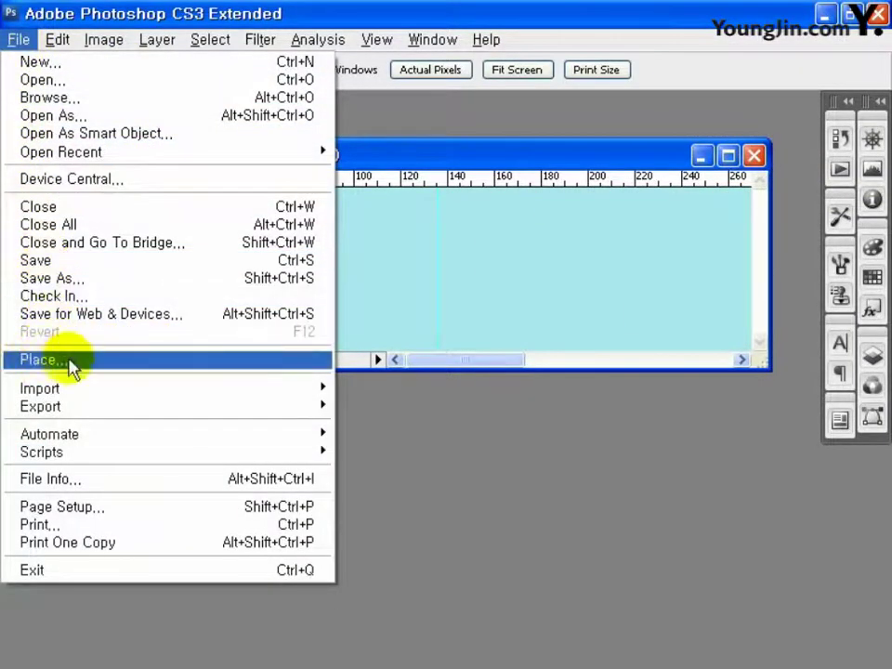
{"action": "left_click", "coordinate": [70, 364]}
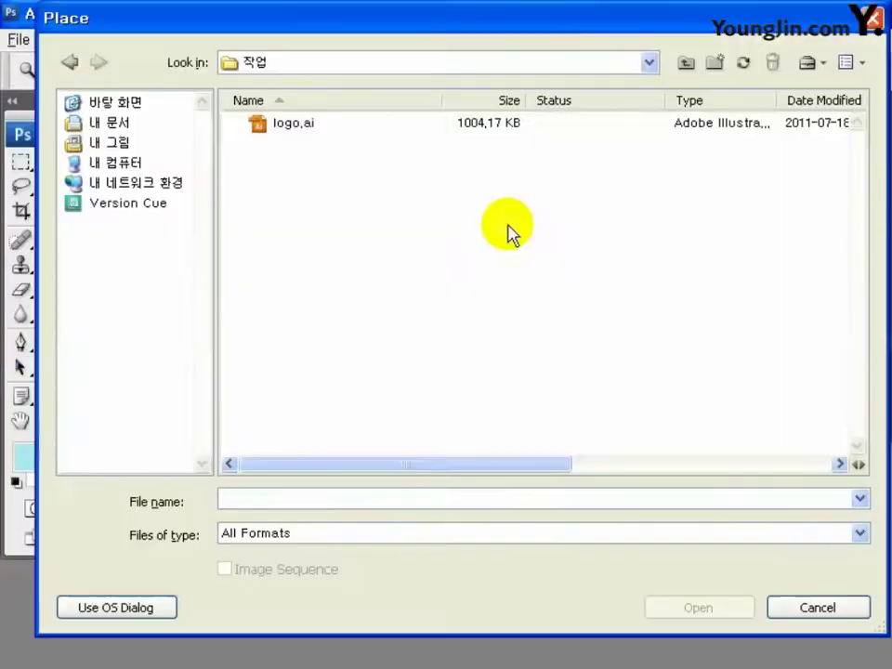
{"action": "left_click", "coordinate": [293, 123]}
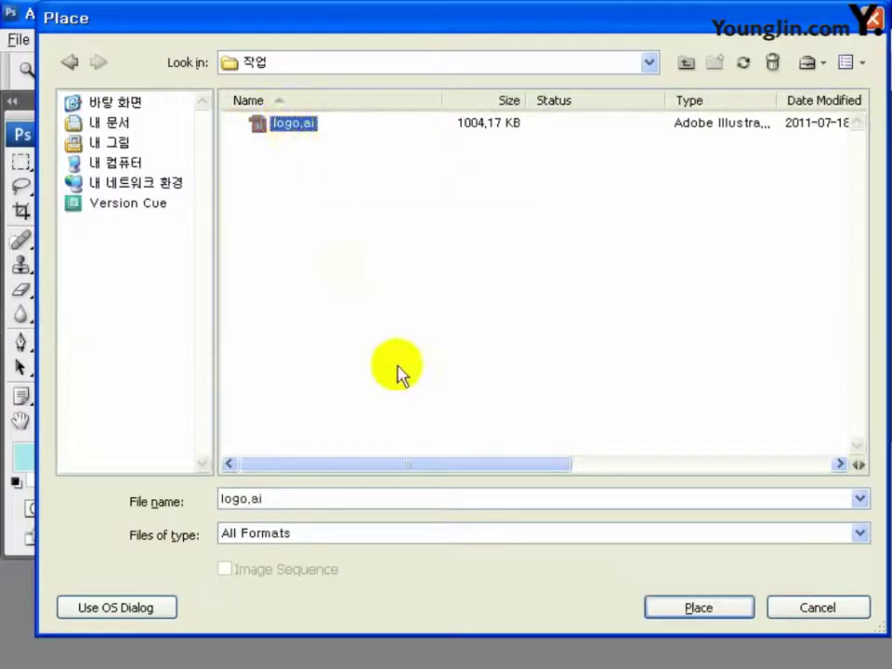
{"action": "left_click", "coordinate": [700, 608]}
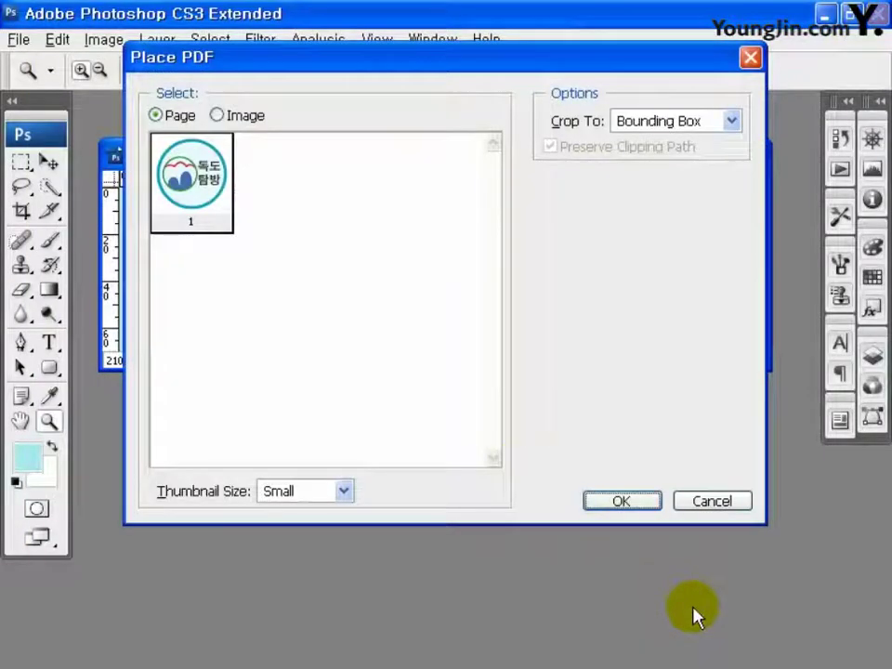
{"action": "left_click", "coordinate": [624, 503]}
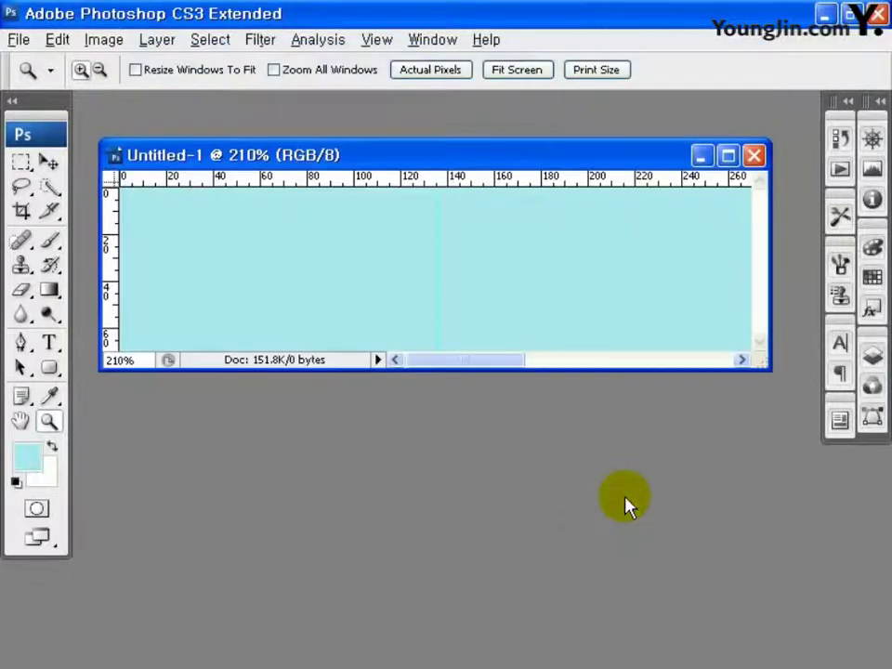
{"action": "left_click_drag", "start_coordinate": [454, 303], "coordinate": [283, 302]}
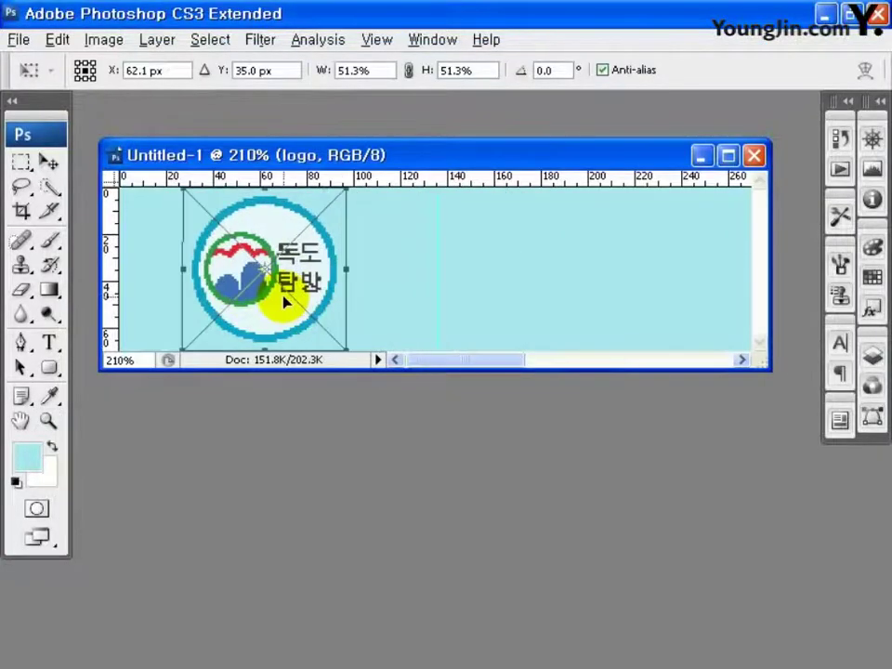
Enlarge the placed logo proportionally so its circle overflows the banner's height but stays left of the guide, and commit the placement.
{"action": "key", "text": "ctrl+minus"}
{"action": "key", "text": "ctrl+minus"}
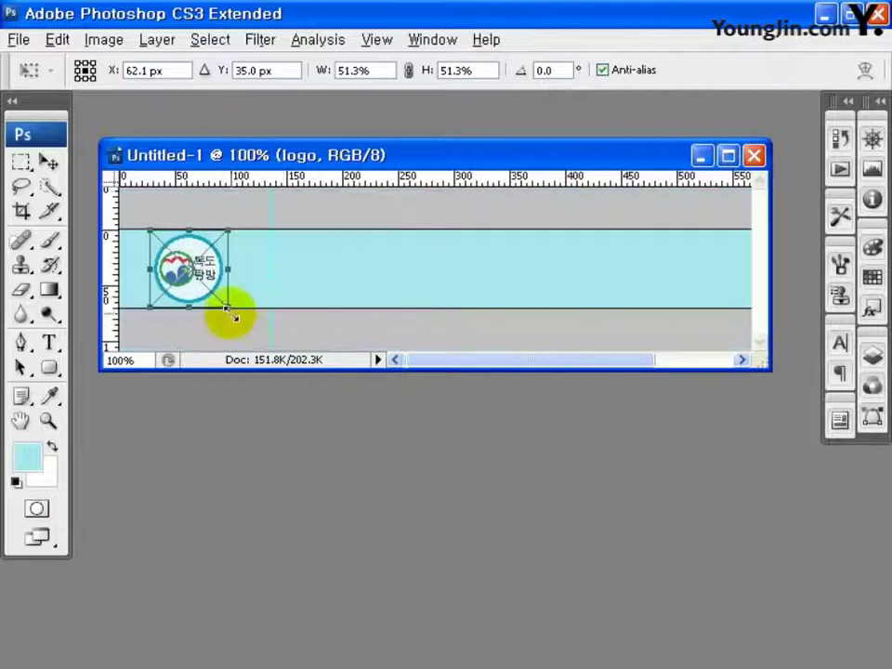
{"action": "left_click_drag", "start_coordinate": [227, 314], "coordinate": [269, 344]}
{"action": "key", "text": "Return"}
Set up the Type tool with the Gungsuh font and the text colour #0c494a.
{"action": "left_click", "coordinate": [50, 344]}
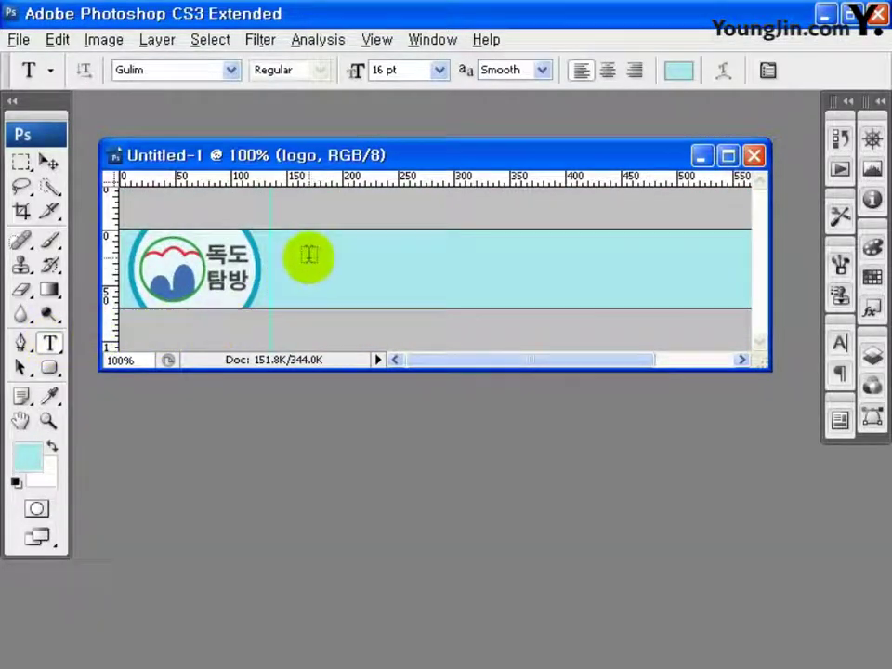
{"action": "left_click", "coordinate": [230, 70]}
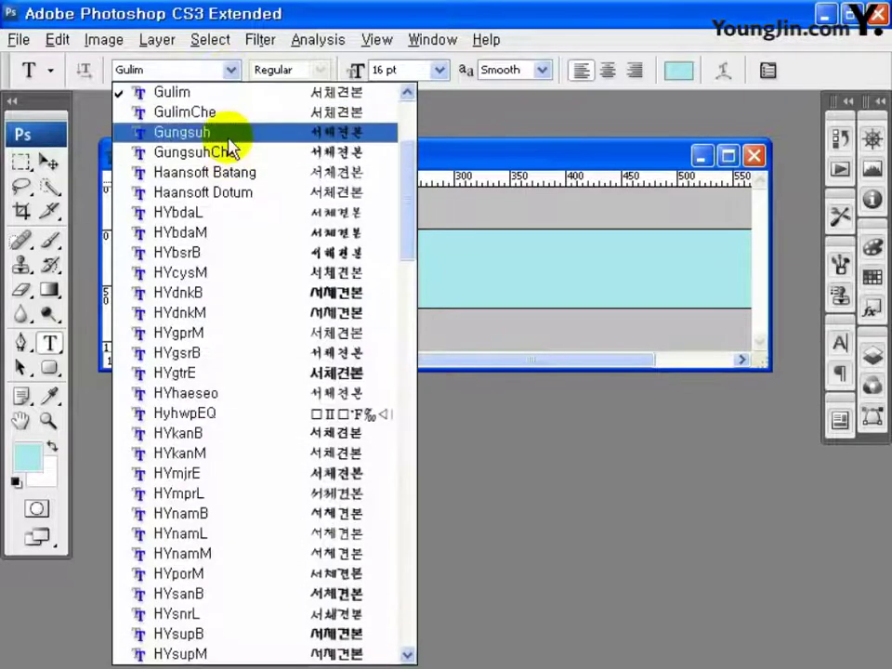
{"action": "left_click", "coordinate": [229, 135]}
{"action": "left_click", "coordinate": [678, 70]}
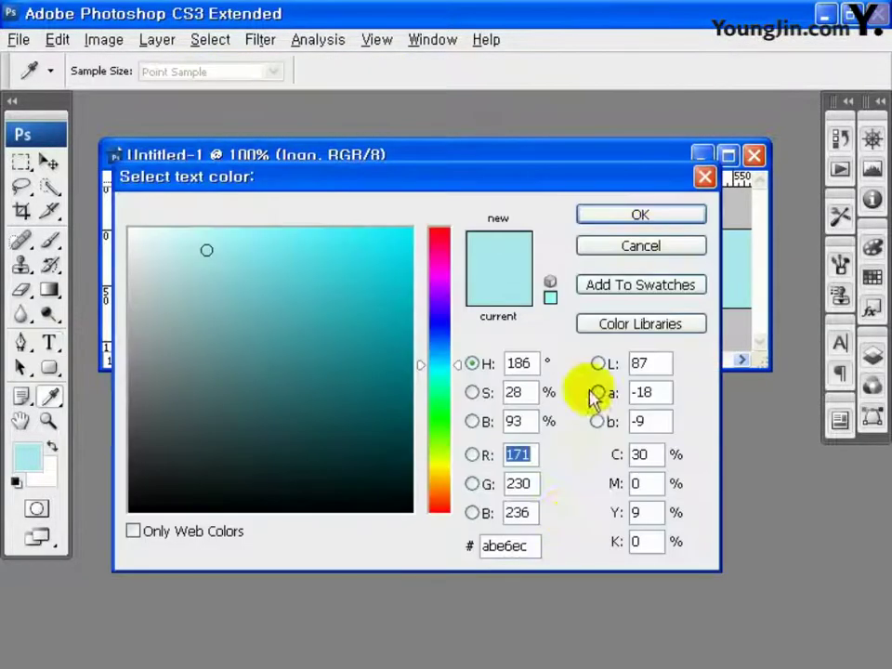
{"action": "double_click", "coordinate": [536, 546]}
{"action": "type", "text": "0c494a"}
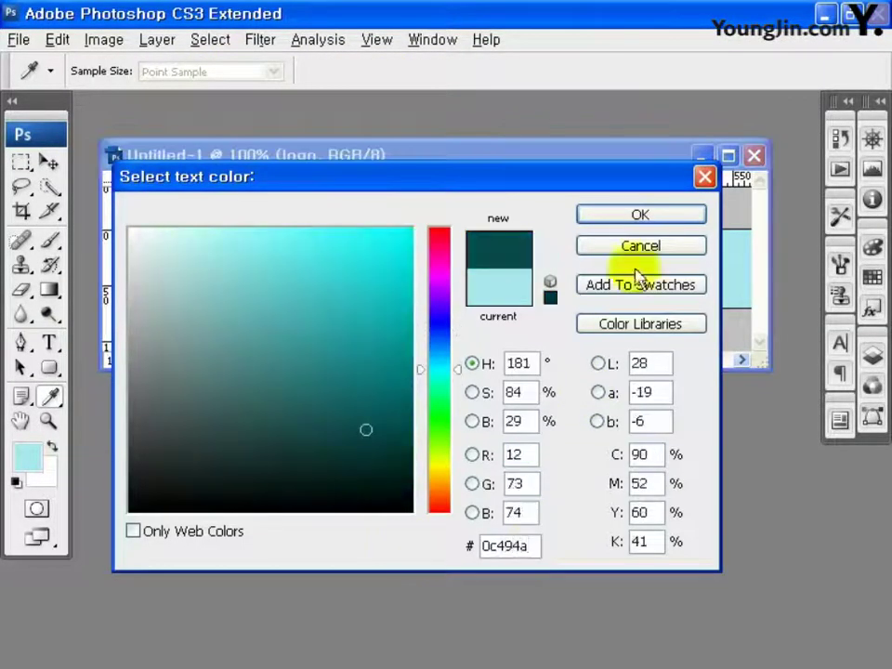
{"action": "left_click", "coordinate": [639, 218]}
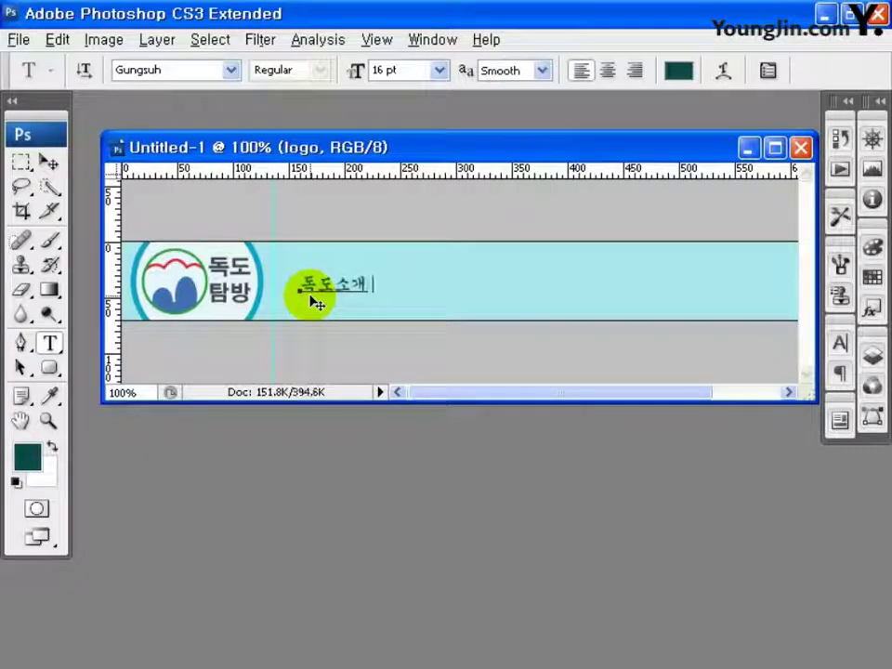
Enter the menu text 독도소개, 독도지형, 독도조류, 독도해양동물, 독도풍경 and 게시판 spaced along the banner to the logo's right.
{"action": "type", "text": "지형"}
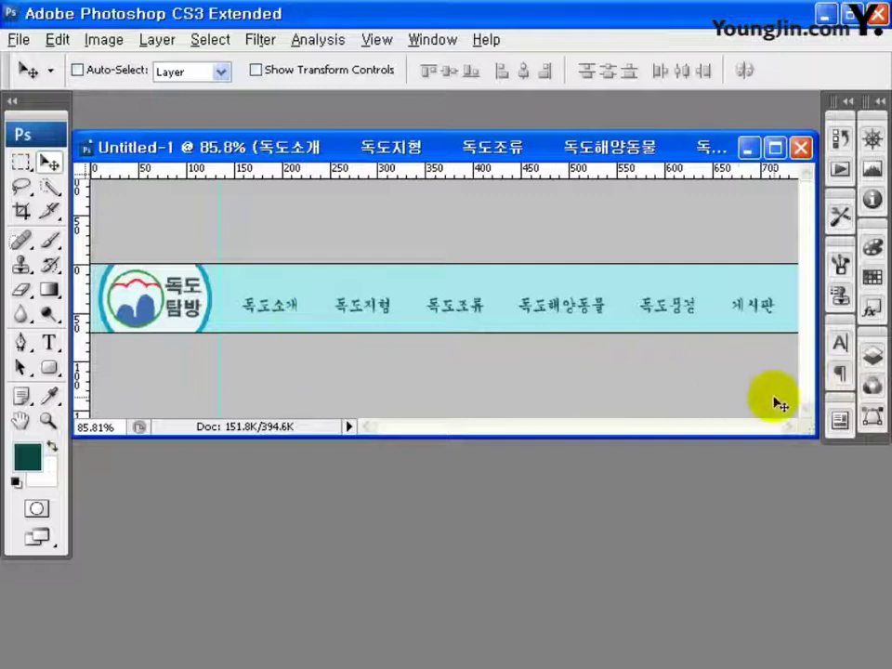
Add a white 2 px Stroke positioned Outside to the menu text layer.
{"action": "left_click", "coordinate": [871, 356]}
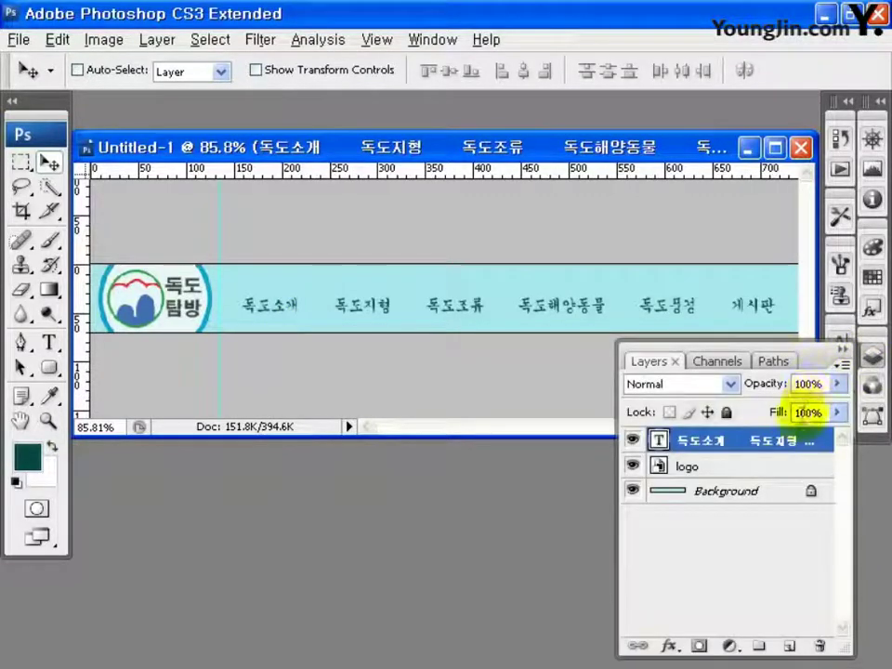
{"action": "right_click", "coordinate": [679, 444]}
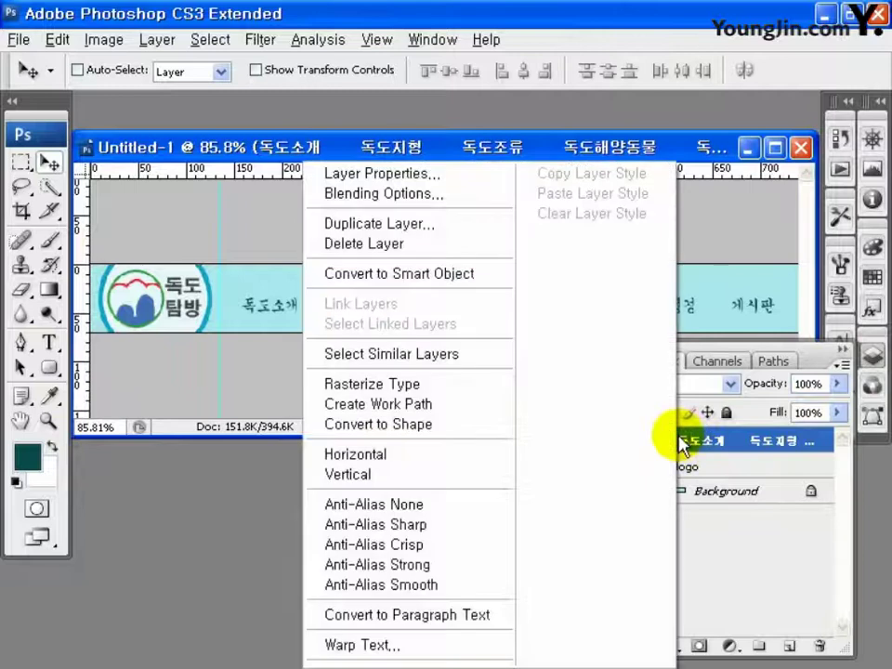
{"action": "left_click", "coordinate": [410, 197]}
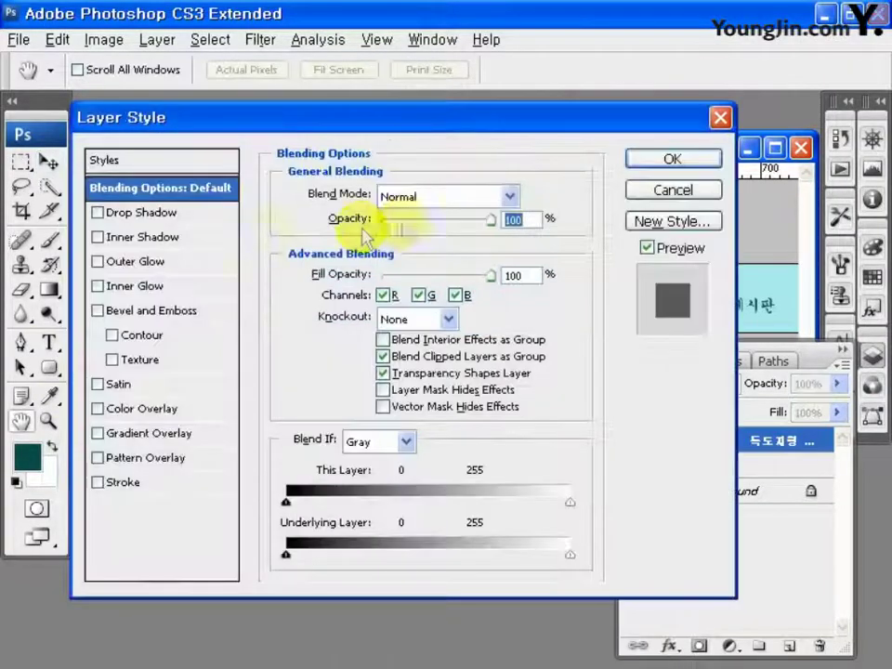
{"action": "left_click", "coordinate": [124, 485]}
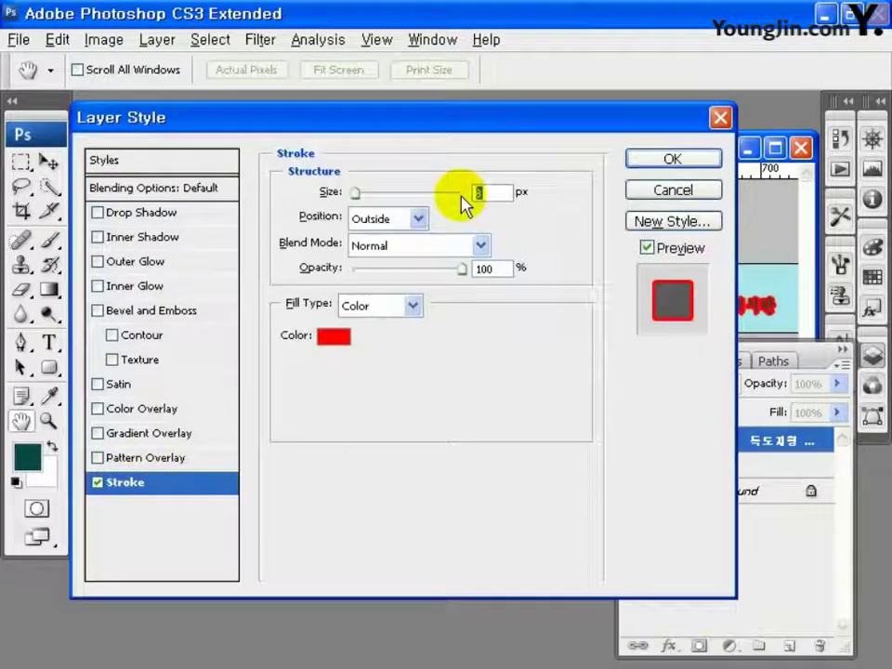
{"action": "left_click", "coordinate": [418, 218]}
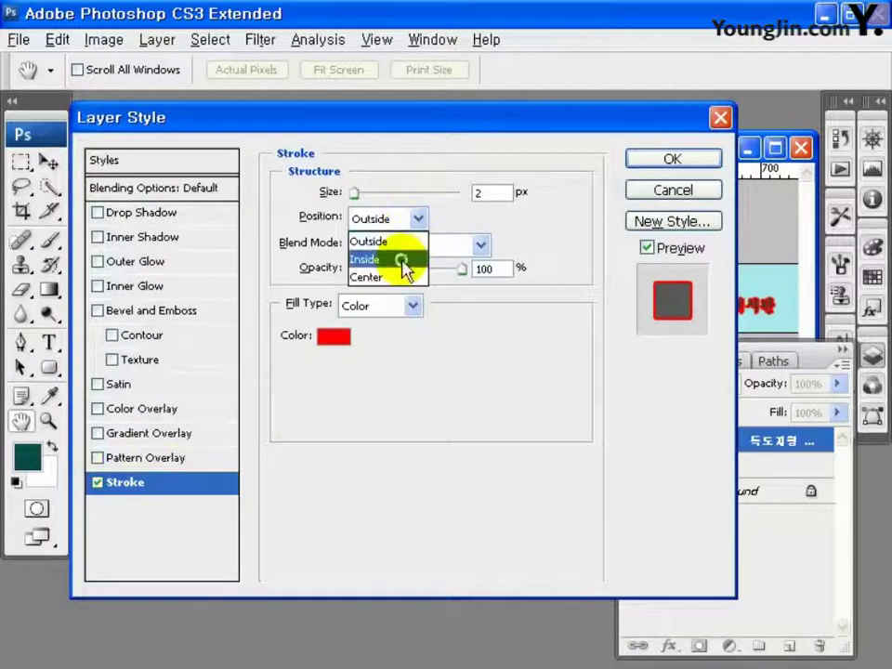
{"action": "left_click", "coordinate": [401, 257]}
{"action": "left_click", "coordinate": [406, 223]}
{"action": "left_click", "coordinate": [395, 244]}
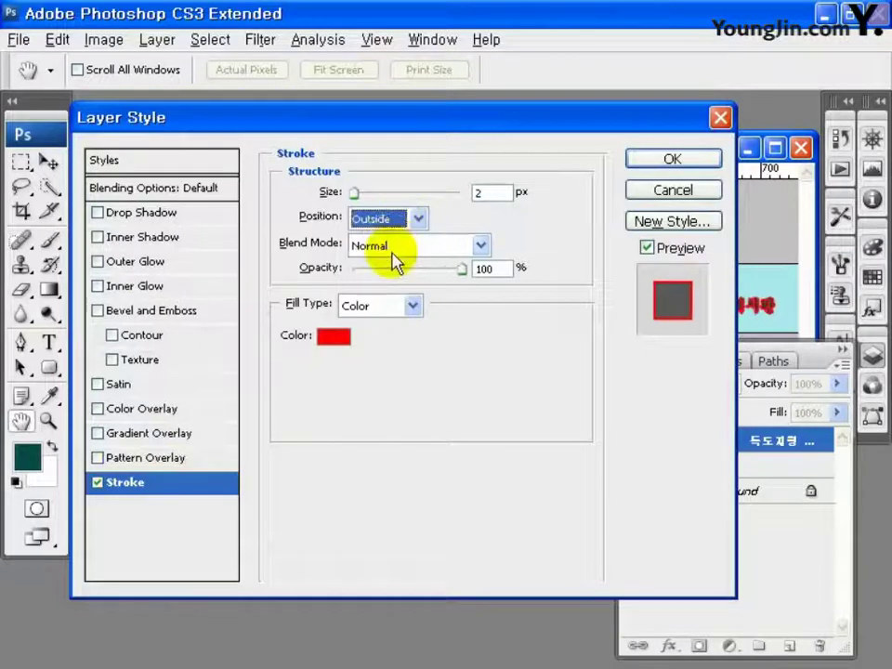
{"action": "left_click", "coordinate": [333, 336]}
{"action": "left_click", "coordinate": [131, 231]}
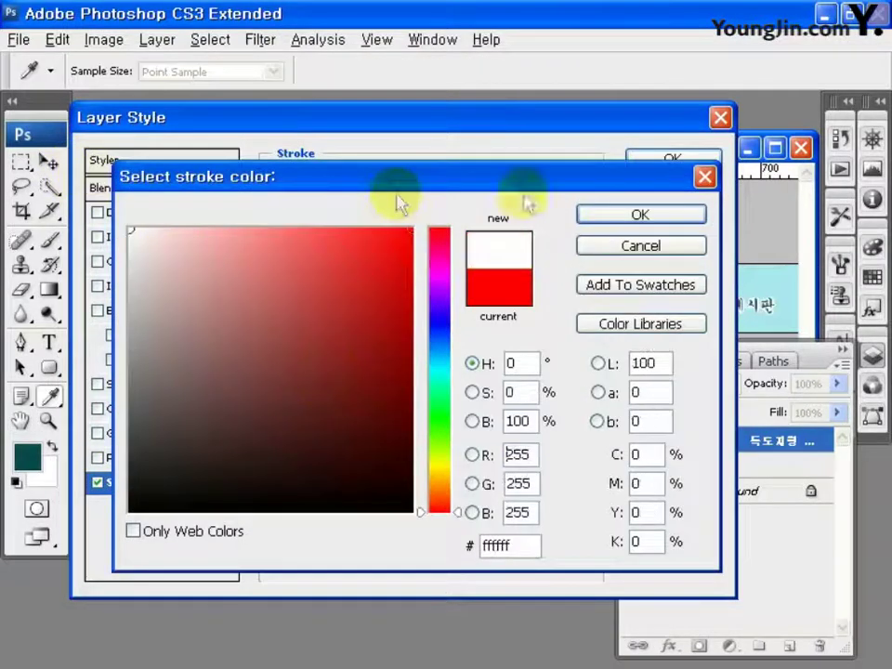
{"action": "left_click", "coordinate": [608, 212]}
{"action": "left_click", "coordinate": [659, 164]}
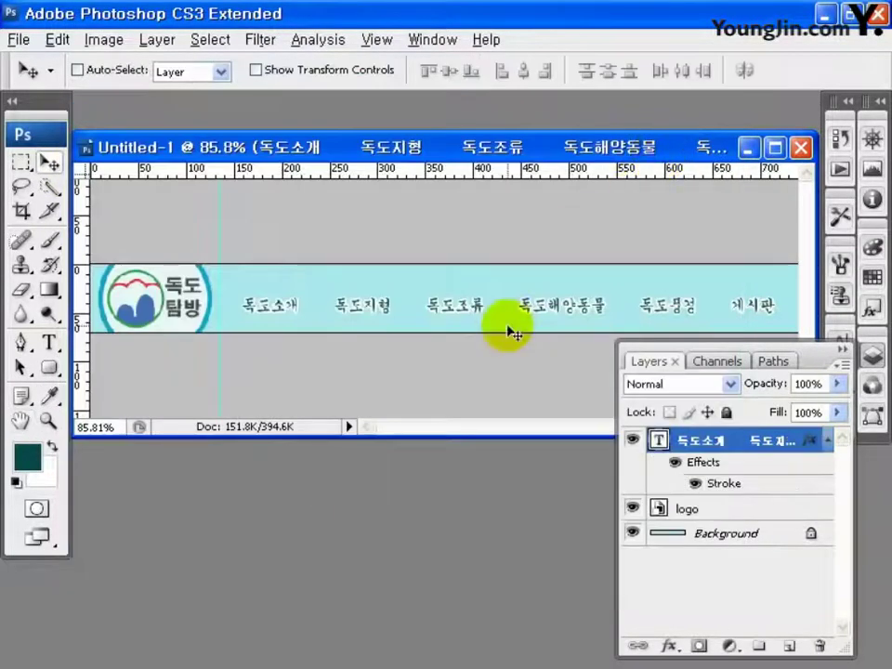
Place vertical guides between all the menu items and slice the banner from the guides.
{"action": "left_click_drag", "start_coordinate": [78, 339], "coordinate": [316, 331]}
{"action": "left_click_drag", "start_coordinate": [82, 342], "coordinate": [717, 343]}
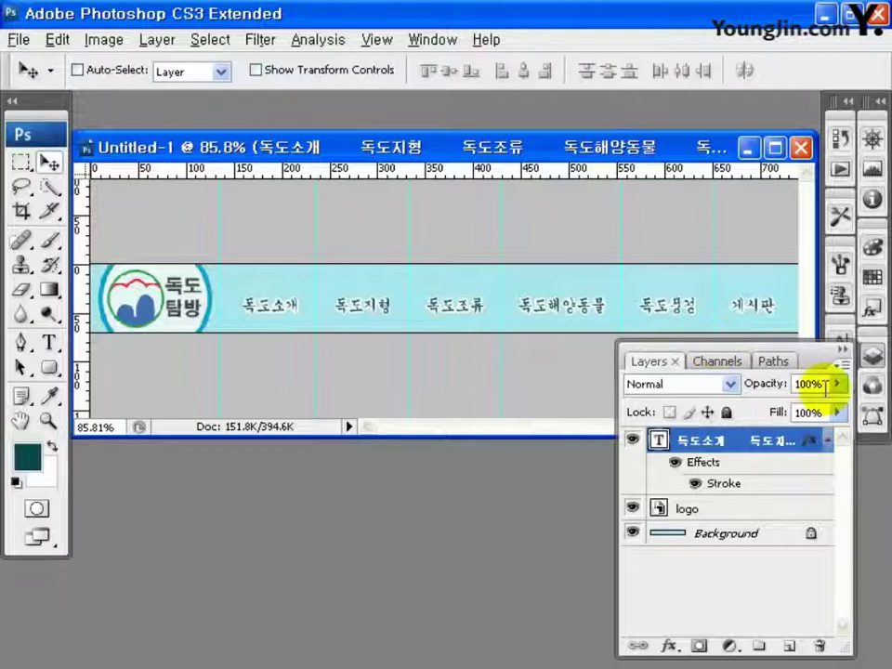
{"action": "left_click", "coordinate": [48, 212]}
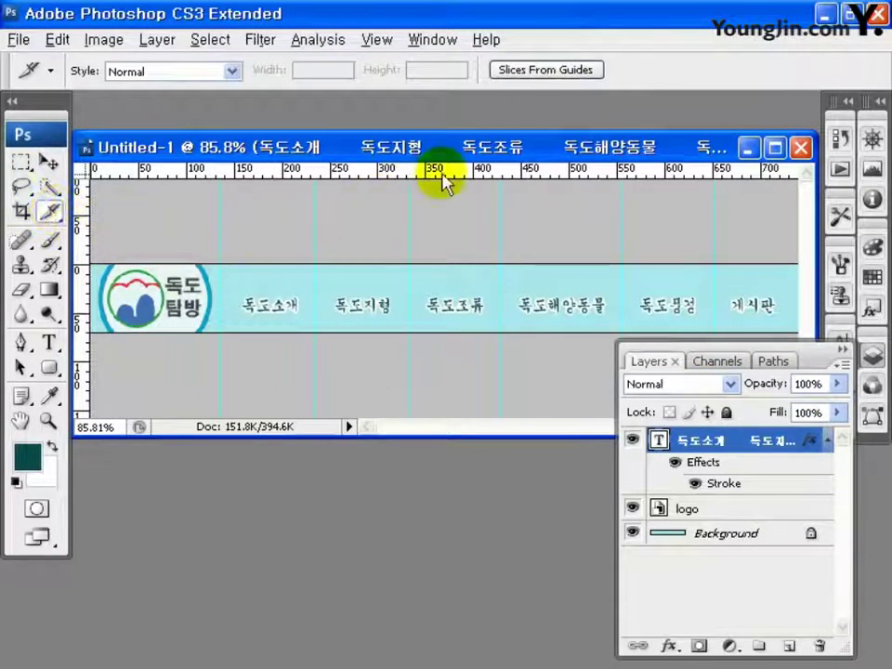
{"action": "left_click", "coordinate": [553, 74]}
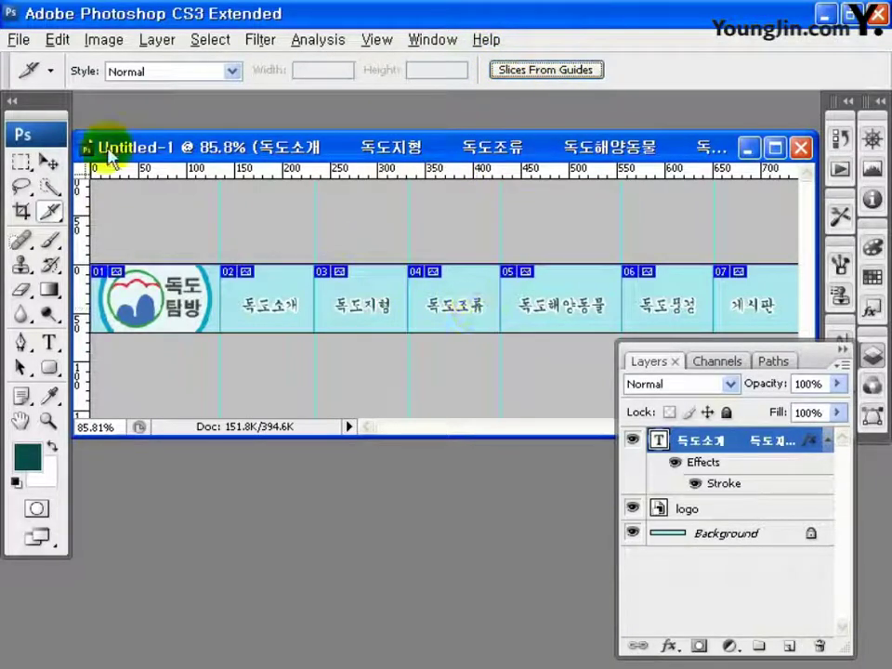
Hide the text layer's effects and save all slices for the web as JPEG High images named menu.
{"action": "left_click", "coordinate": [675, 463]}
{"action": "left_click_drag", "start_coordinate": [659, 460], "coordinate": [111, 154]}
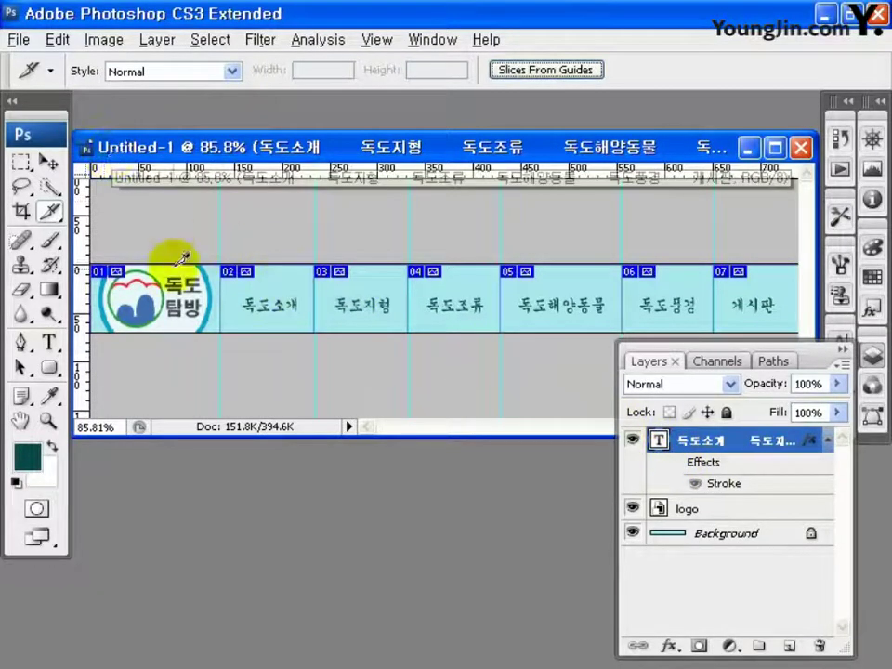
{"action": "left_click", "coordinate": [17, 39]}
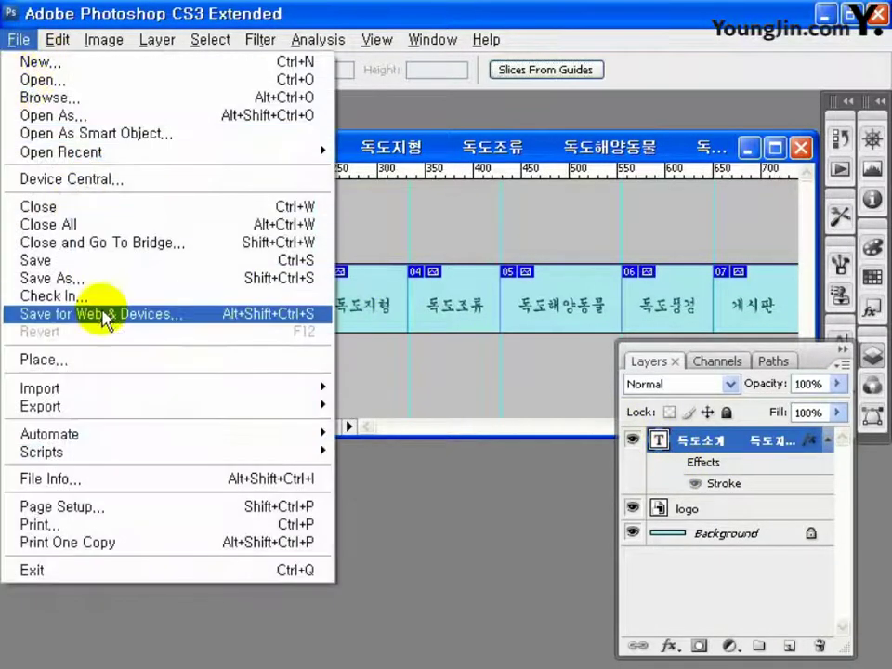
{"action": "left_click", "coordinate": [190, 319]}
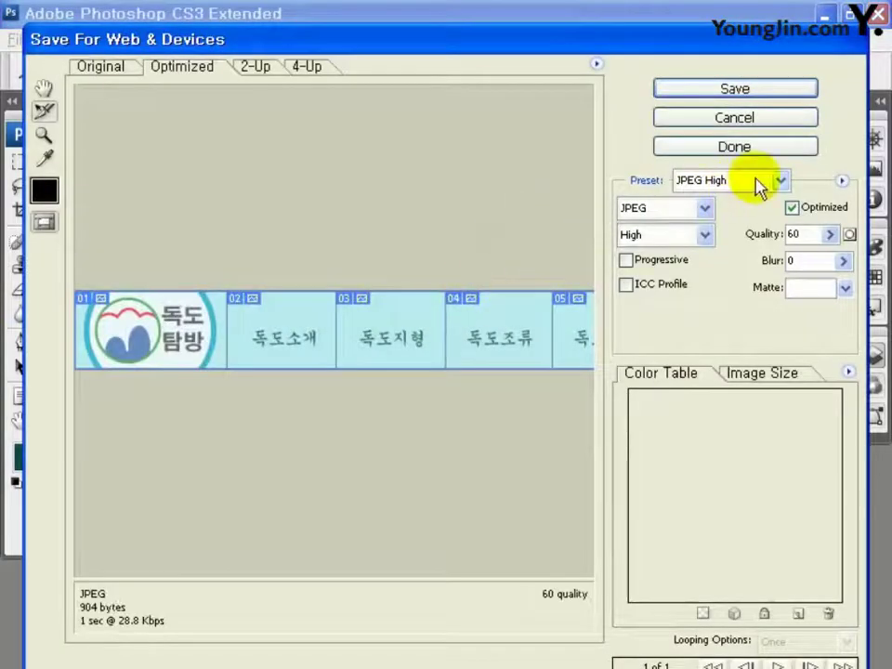
{"action": "left_click", "coordinate": [727, 181]}
{"action": "left_click", "coordinate": [726, 181]}
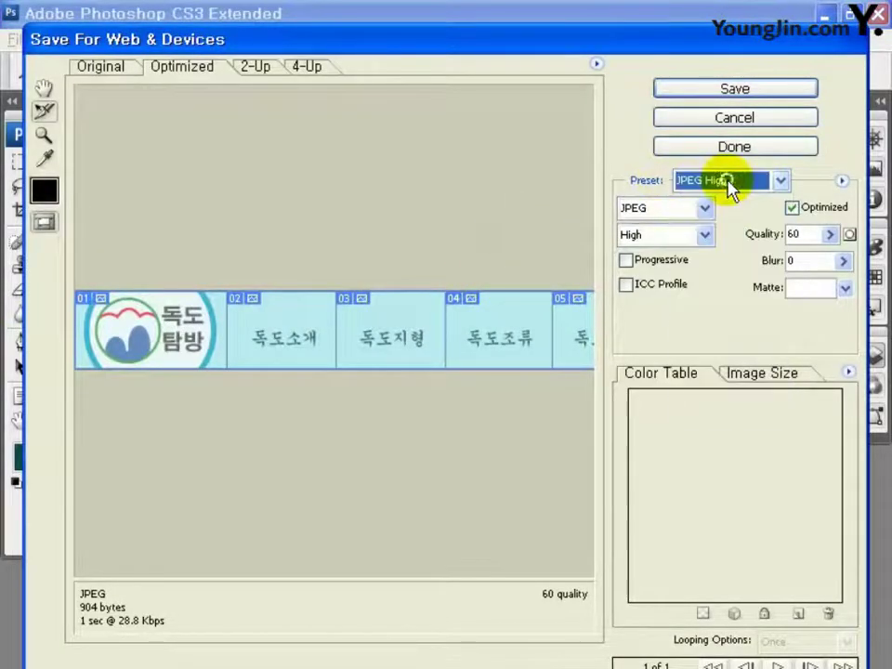
{"action": "left_click", "coordinate": [727, 97]}
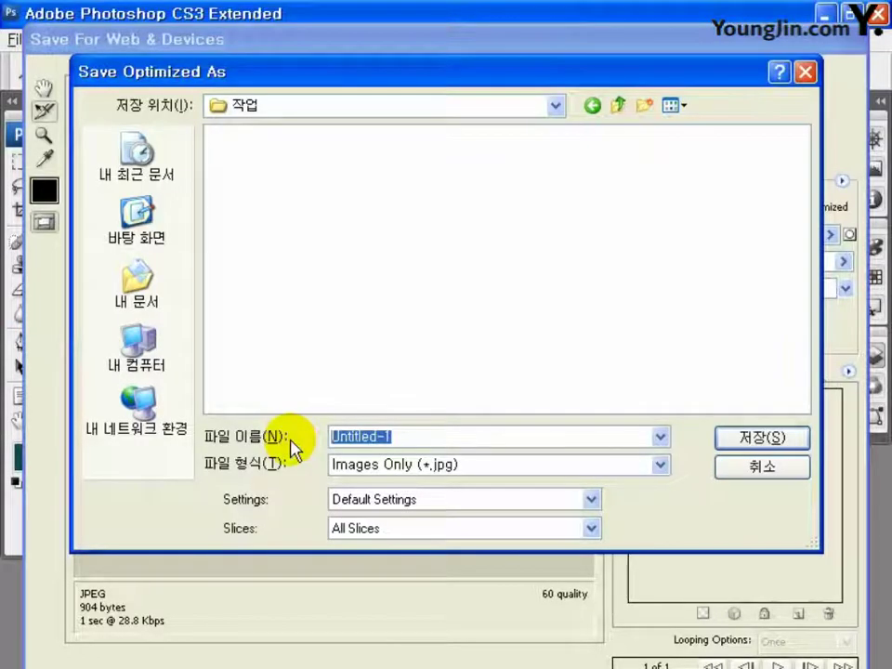
{"action": "type", "text": "menu"}
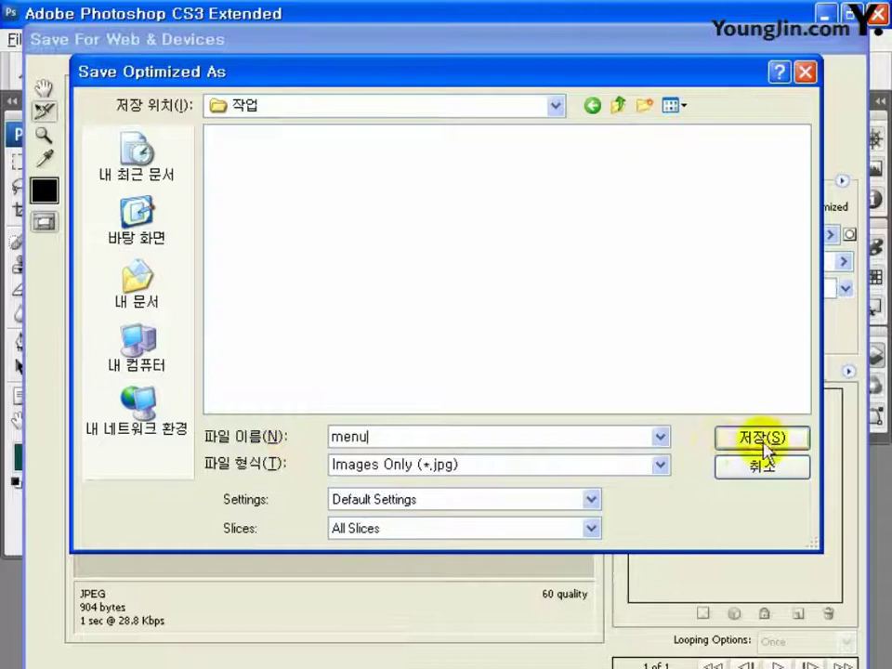
{"action": "left_click", "coordinate": [761, 437]}
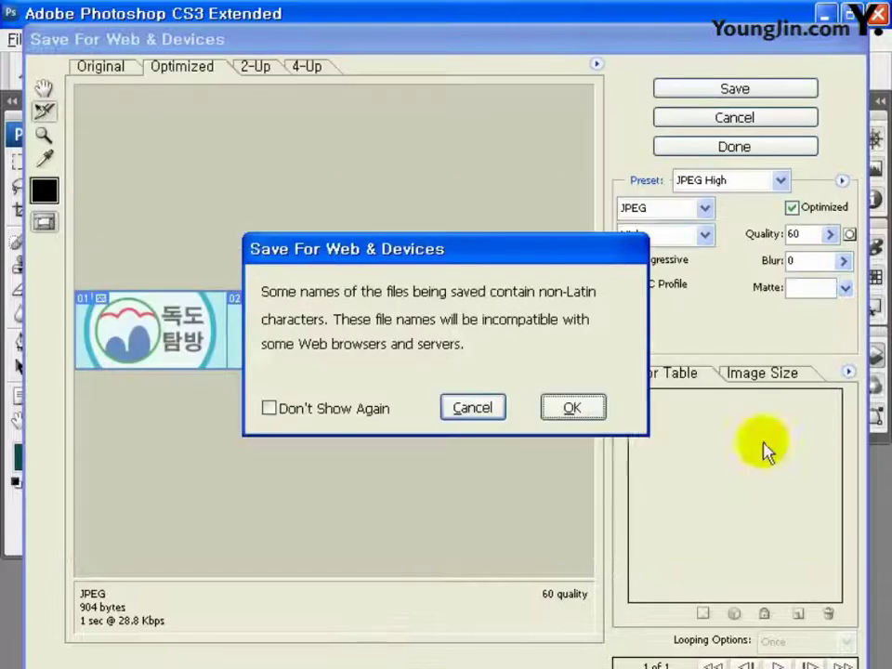
{"action": "left_click", "coordinate": [572, 408]}
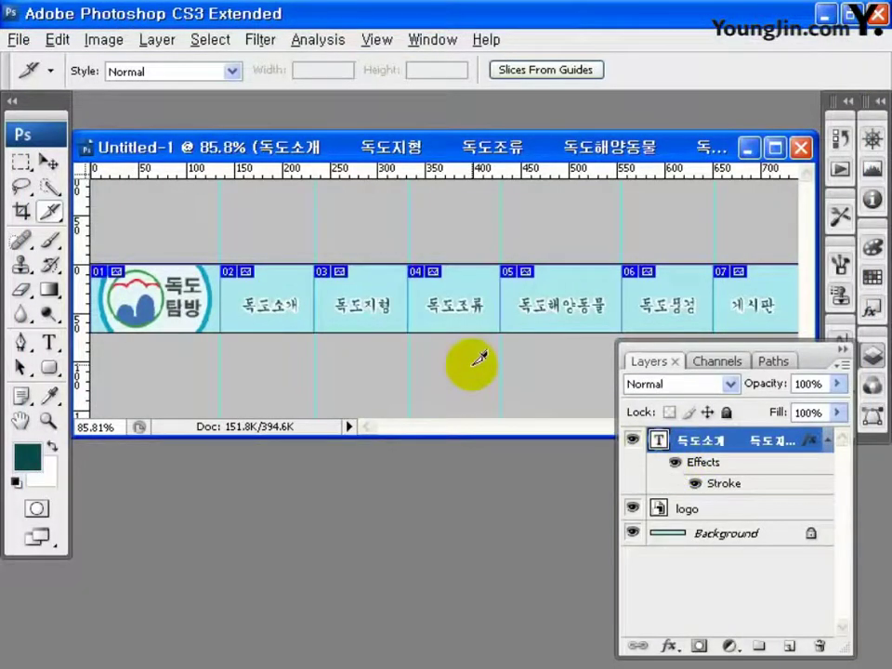
With the text's stroke effect shown again, save all slices for the web as JPEG High images named menu_over.
{"action": "left_click", "coordinate": [18, 39]}
{"action": "left_click", "coordinate": [119, 313]}
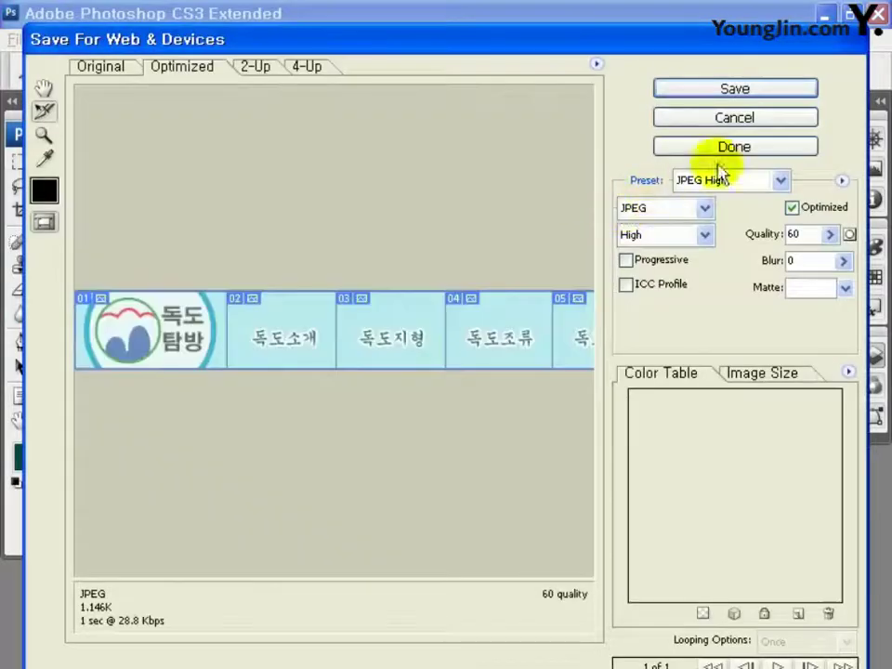
{"action": "left_click", "coordinate": [734, 90]}
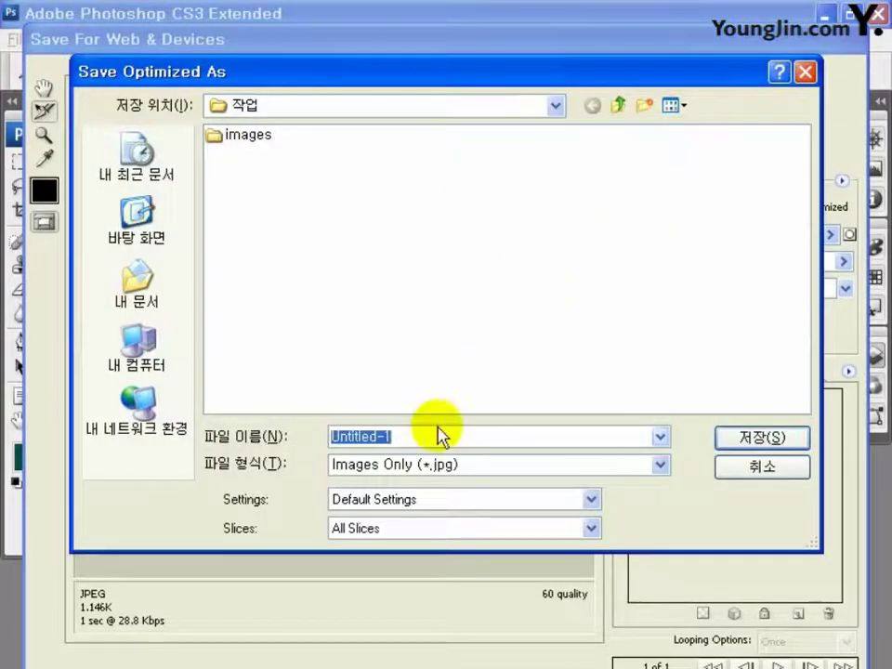
{"action": "type", "text": "menu_over"}
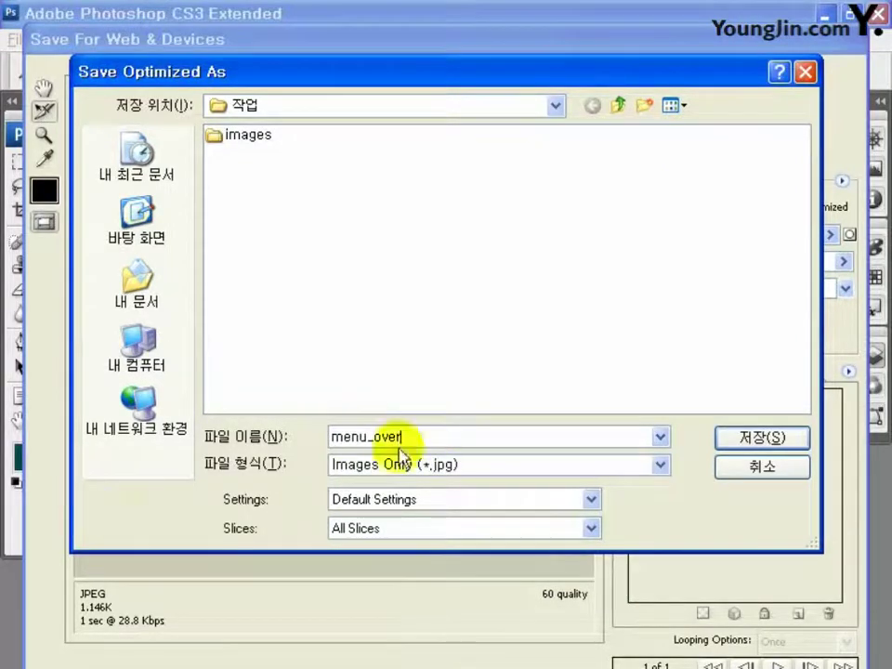
{"action": "left_click", "coordinate": [766, 440]}
{"action": "left_click", "coordinate": [586, 410]}
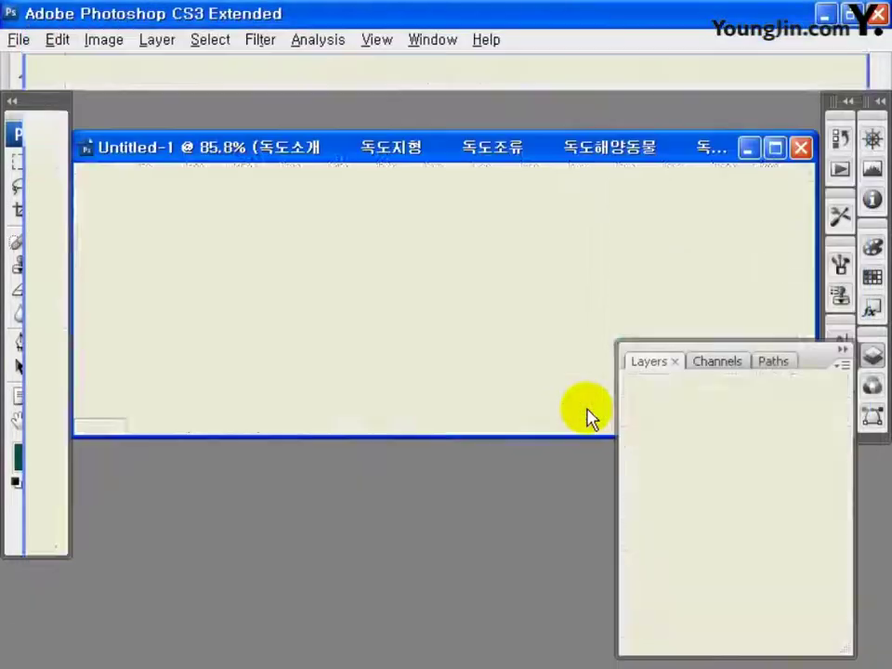
Close the banner without saving and create a new 870 × 594 pixel RGB document at 72 pixels/inch with a white background.
{"action": "left_click", "coordinate": [804, 150]}
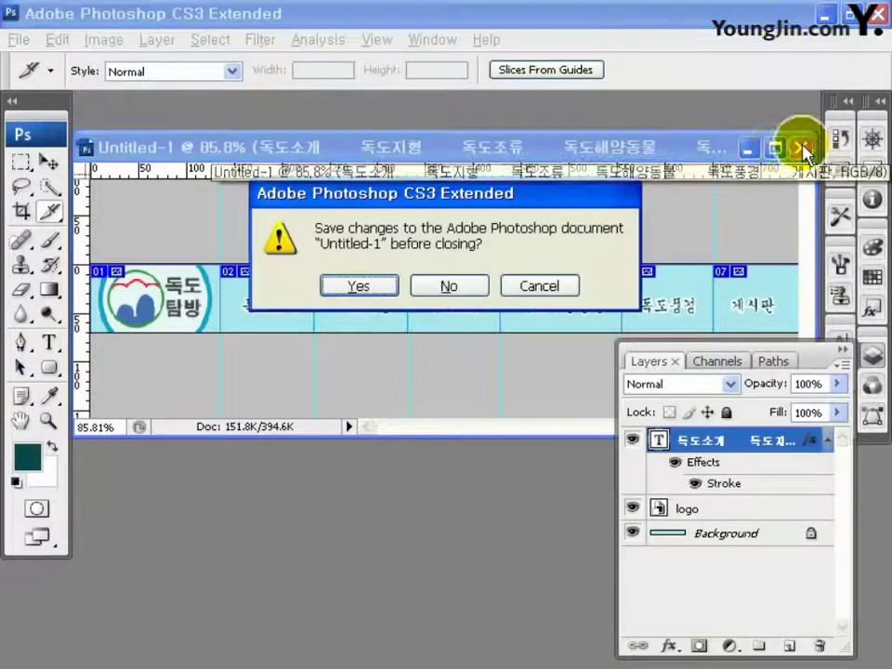
{"action": "left_click", "coordinate": [463, 302]}
{"action": "key", "text": "ctrl+n"}
{"action": "left_click_drag", "start_coordinate": [366, 269], "coordinate": [283, 278]}
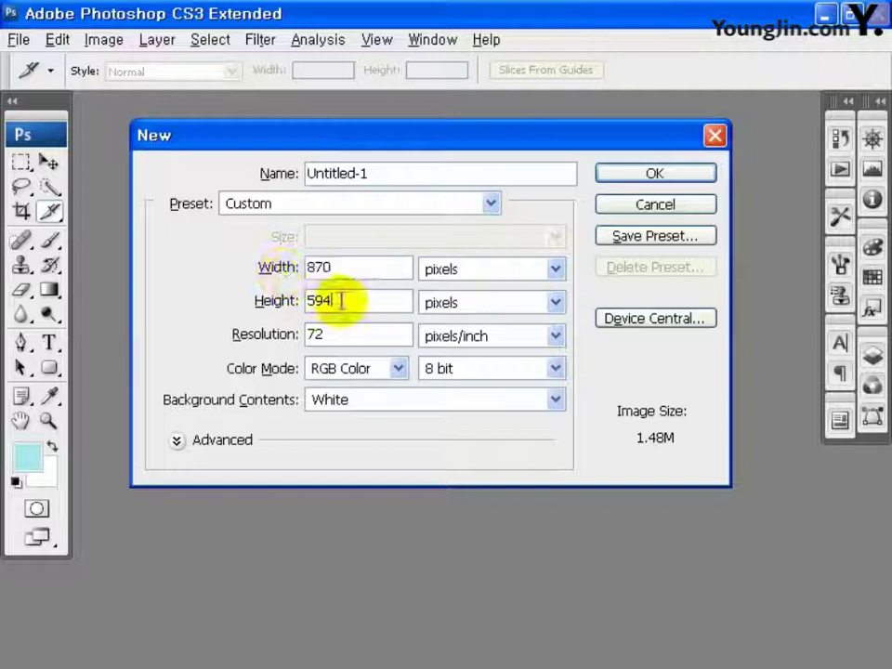
{"action": "left_click_drag", "start_coordinate": [340, 300], "coordinate": [300, 310]}
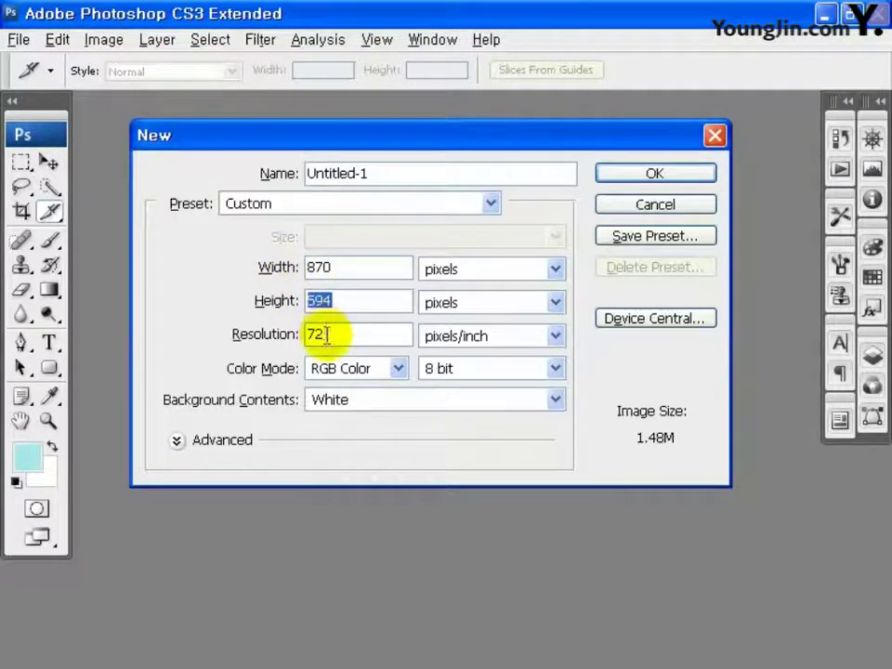
{"action": "left_click", "coordinate": [633, 174]}
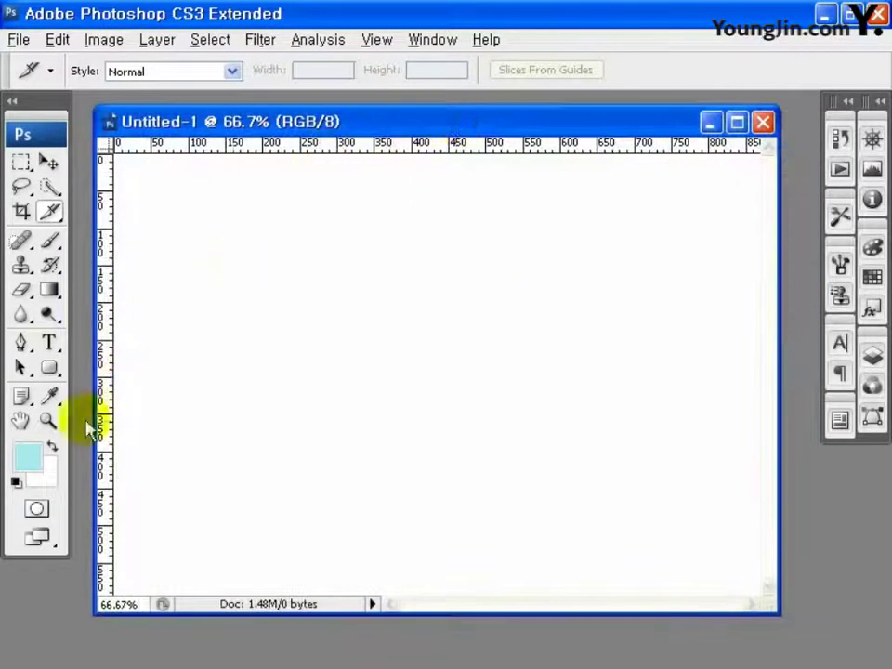
Keep the foreground colour at #abe6ec and fill the whole new canvas with it.
{"action": "left_click", "coordinate": [30, 457]}
{"action": "left_click_drag", "start_coordinate": [536, 545], "coordinate": [472, 566]}
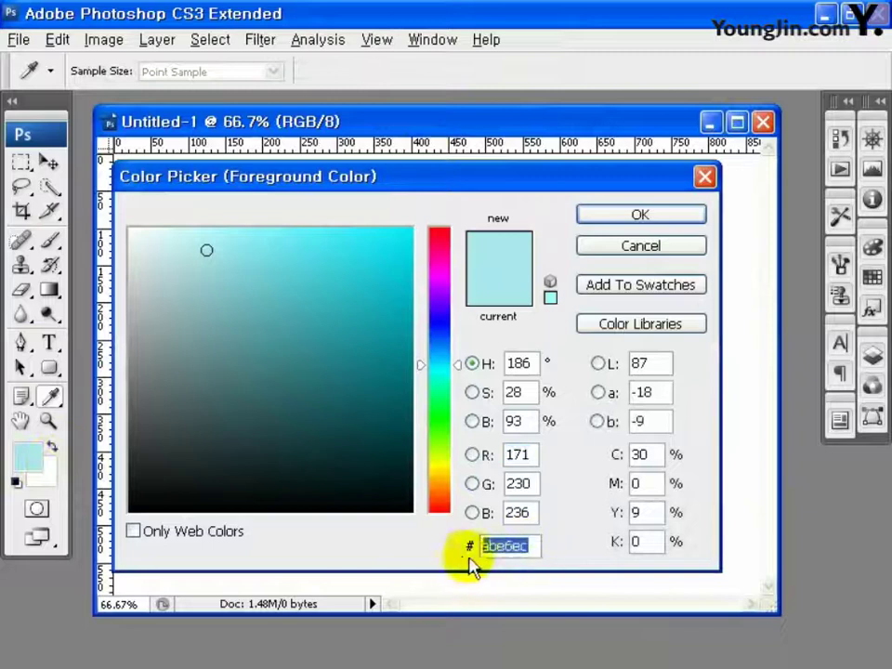
{"action": "left_click", "coordinate": [654, 220]}
{"action": "key", "text": "alt+BackSpace"}
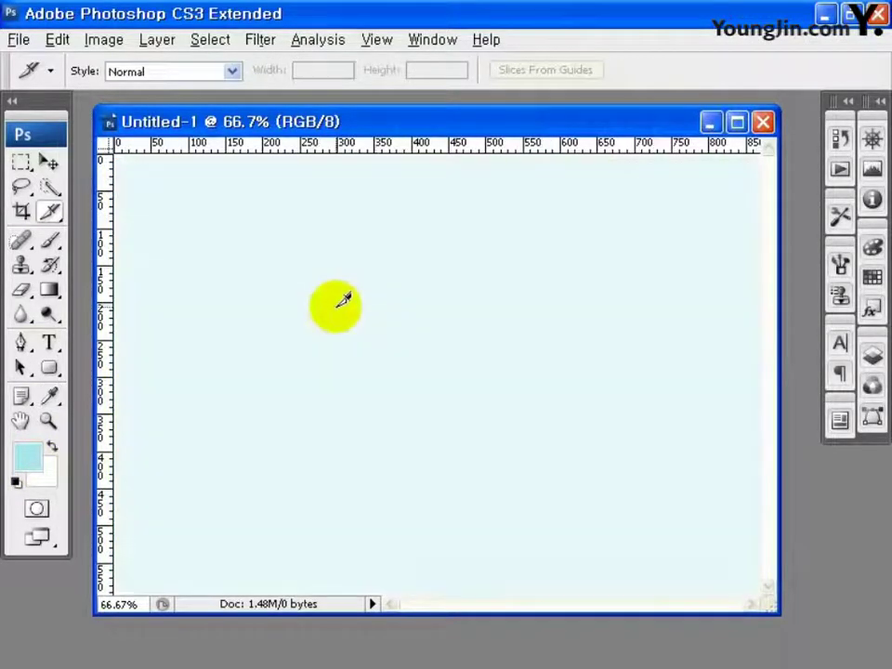
Place a vertical guide at about X 770 px on the canvas.
{"action": "left_click", "coordinate": [48, 420]}
{"action": "key", "text": "ctrl+0"}
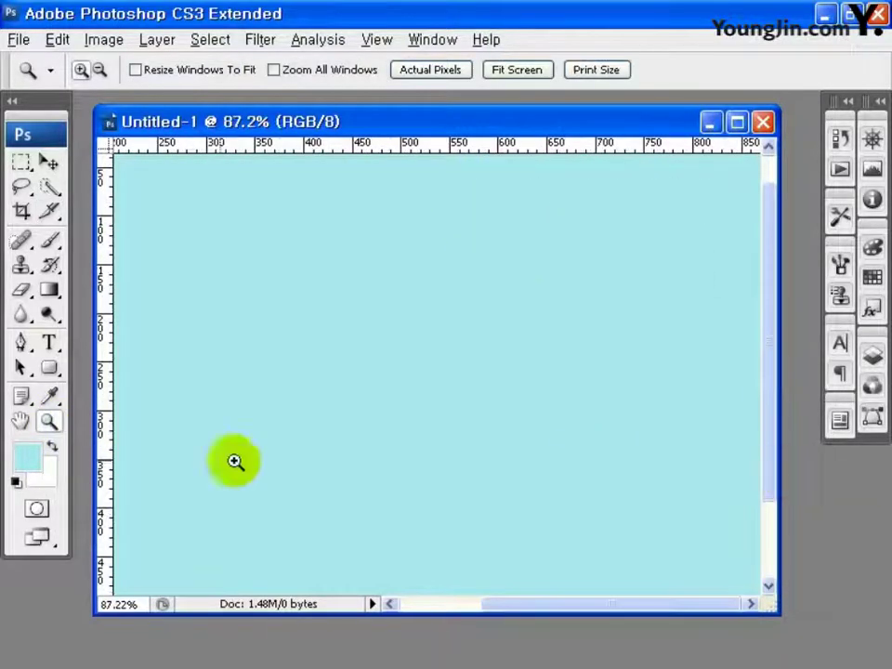
{"action": "left_click_drag", "start_coordinate": [94, 458], "coordinate": [549, 444]}
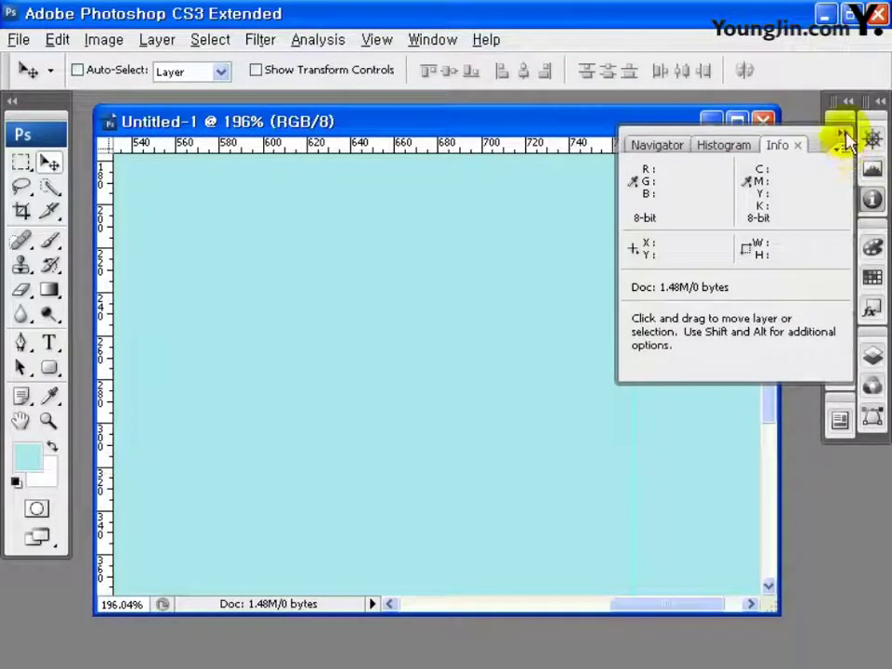
{"action": "left_click", "coordinate": [842, 135]}
Change the foreground colour to white (#ffffff).
{"action": "left_click", "coordinate": [26, 455]}
{"action": "left_click", "coordinate": [132, 234]}
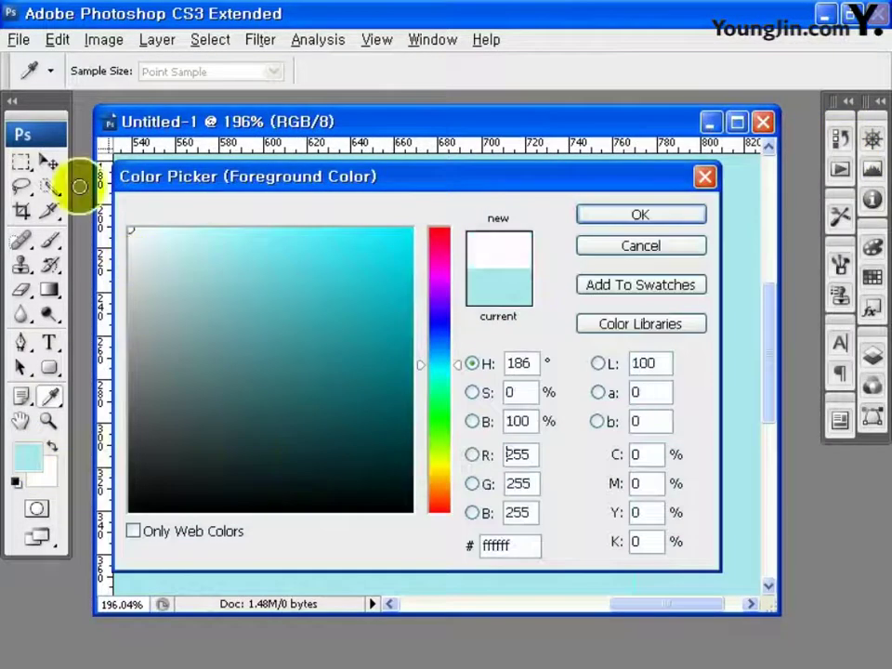
{"action": "left_click", "coordinate": [643, 216]}
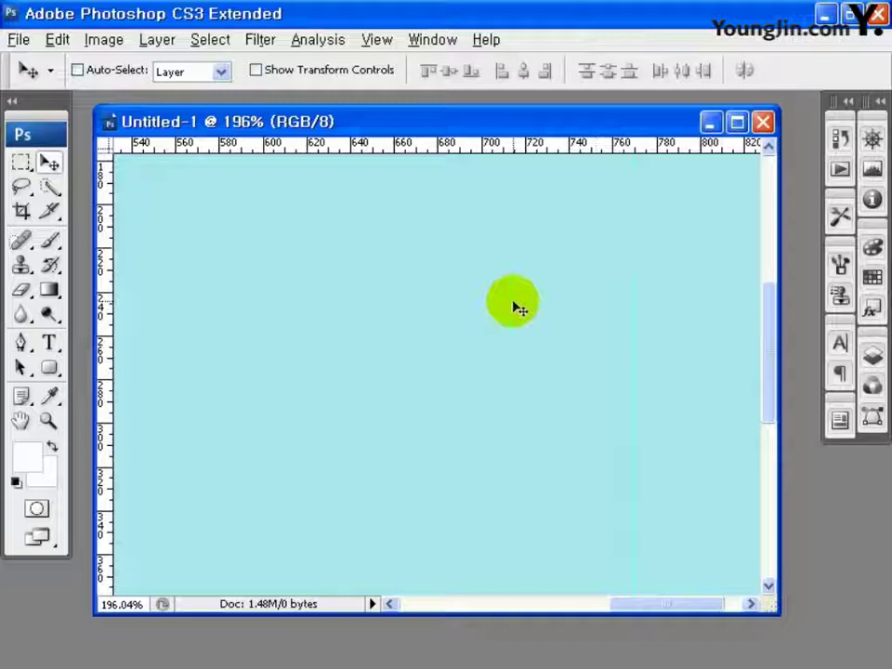
Draw a white full-height rounded rectangle with 10 px radius from the canvas's left edge to the guide and name its layer 배경.
{"action": "key", "text": "ctrl+alt+0"}
{"action": "left_click", "coordinate": [50, 368]}
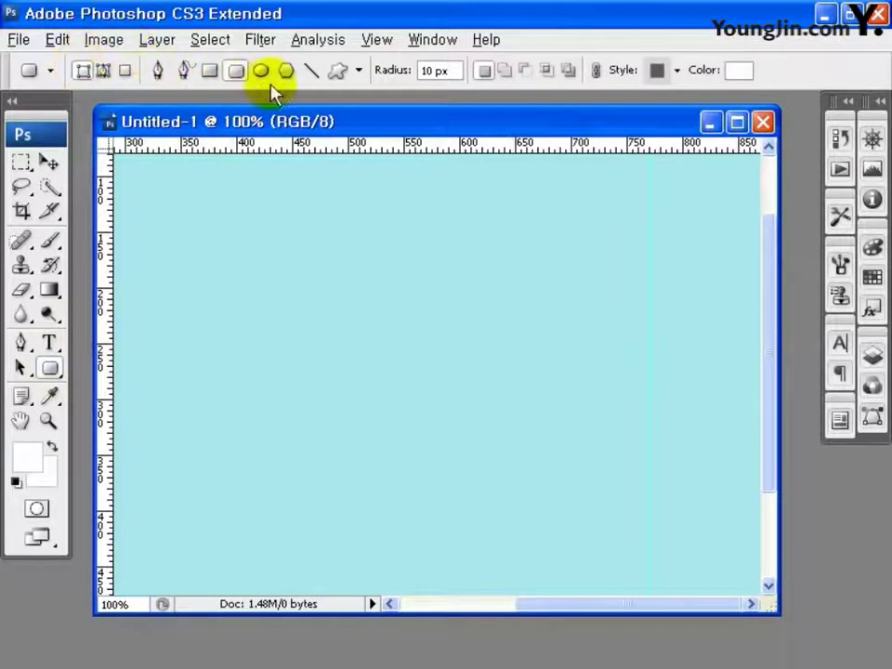
{"action": "left_click", "coordinate": [444, 72]}
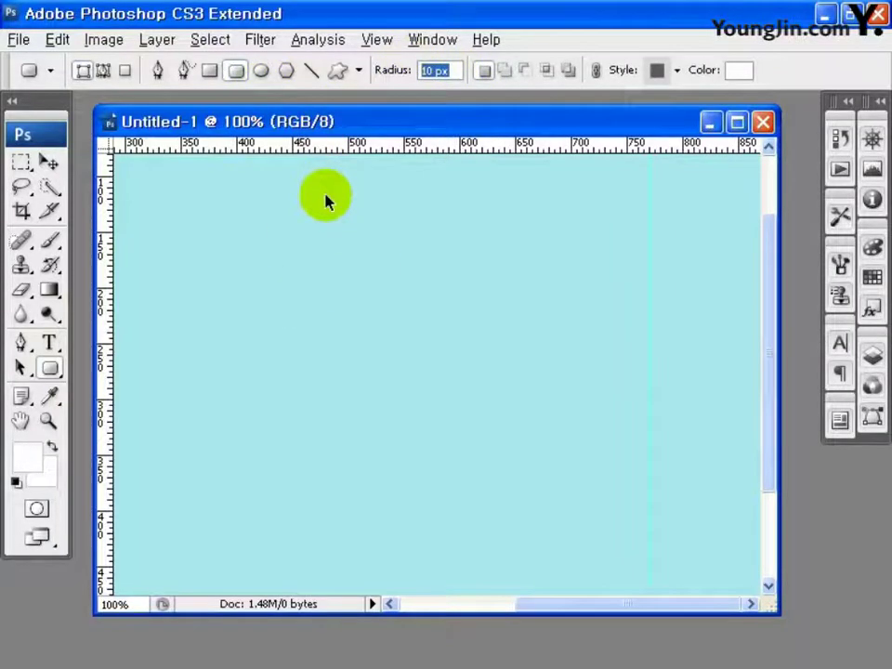
{"action": "key", "text": "ctrl+minus"}
{"action": "key", "text": "ctrl+minus"}
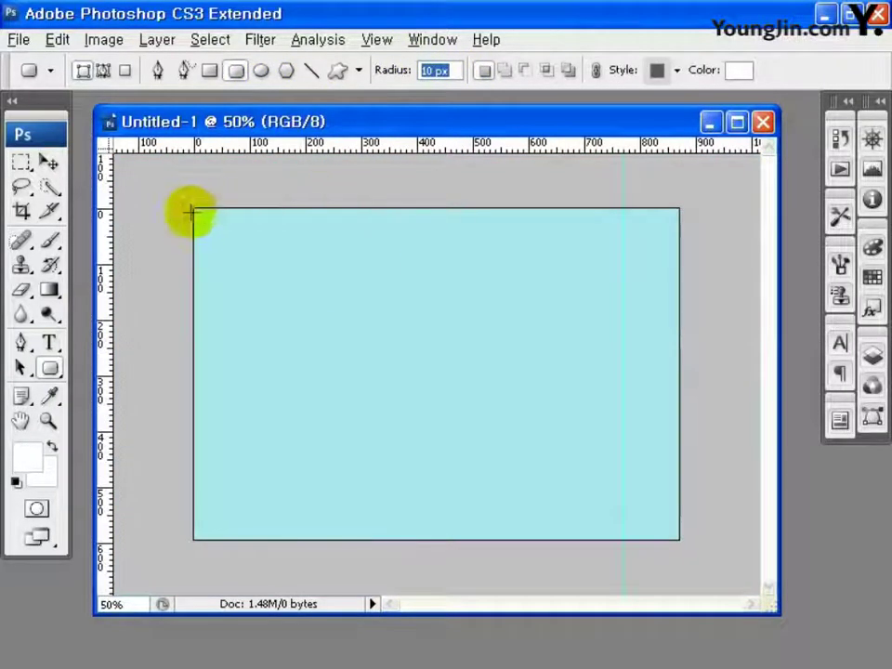
{"action": "left_click_drag", "start_coordinate": [195, 210], "coordinate": [618, 535]}
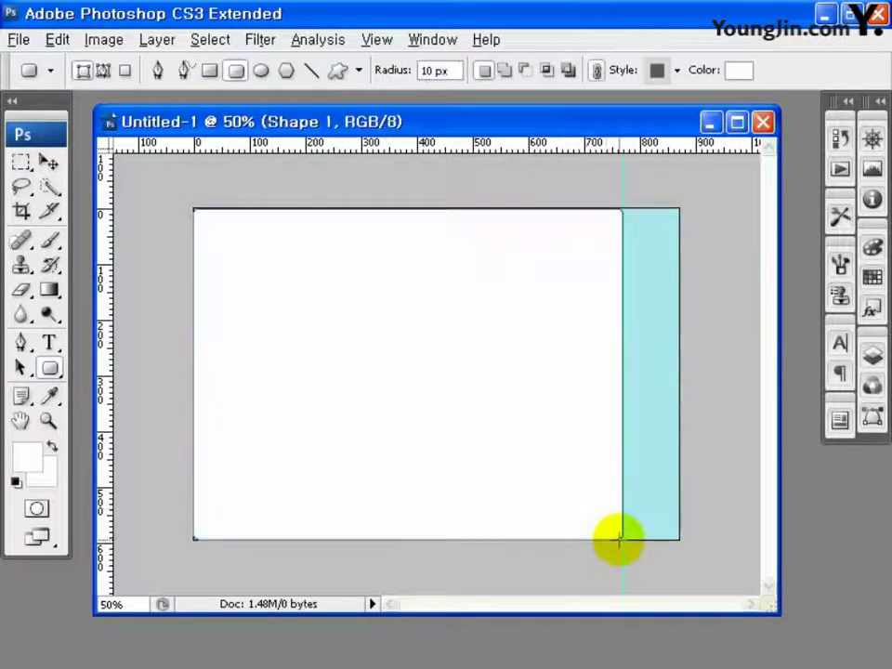
{"action": "left_click", "coordinate": [163, 189]}
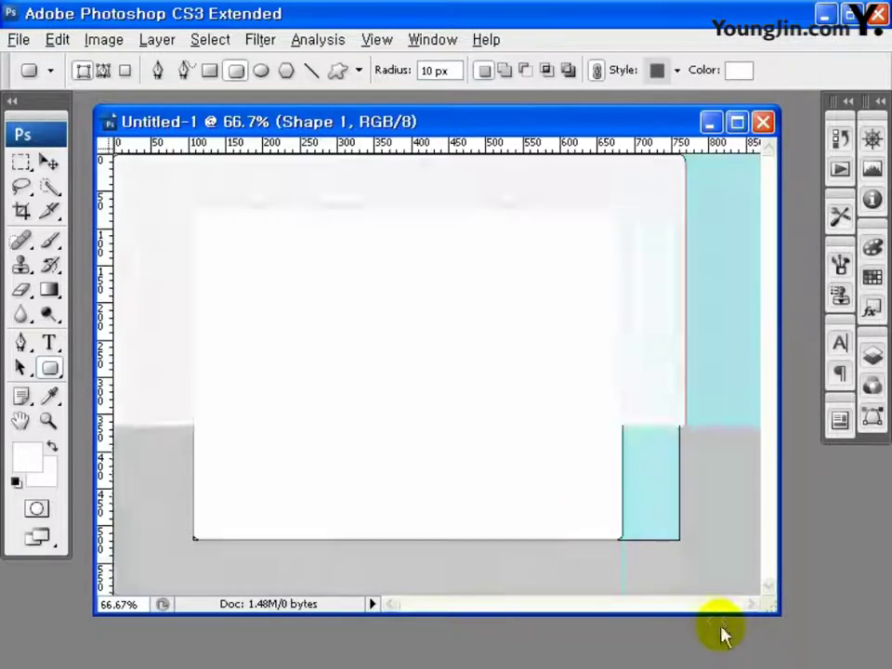
{"action": "left_click", "coordinate": [871, 357]}
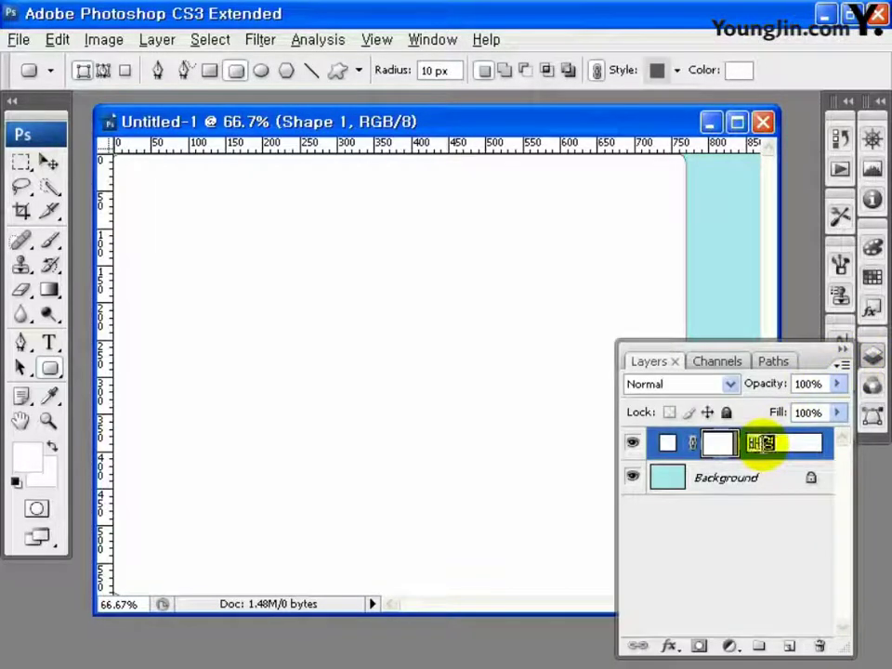
{"action": "key", "text": "Return"}
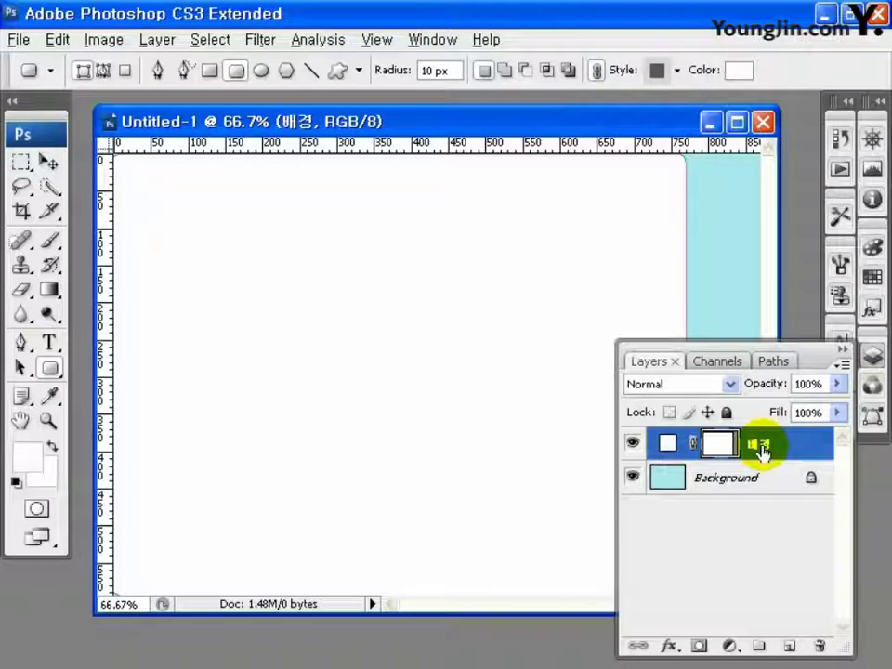
Add a 1 px stroke effect in colour #999999 to the 배경 shape layer.
{"action": "double_click", "coordinate": [810, 439]}
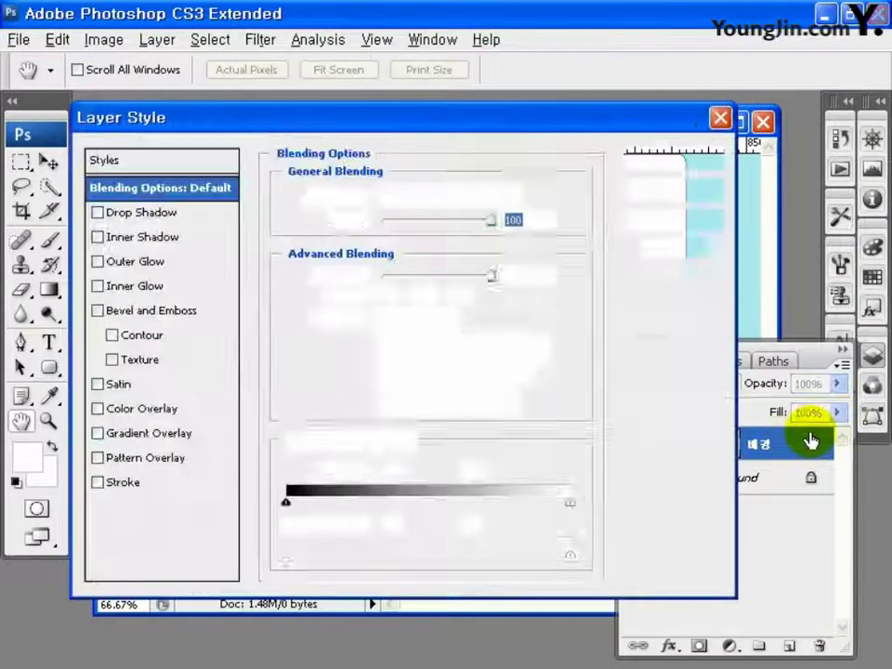
{"action": "left_click", "coordinate": [127, 482]}
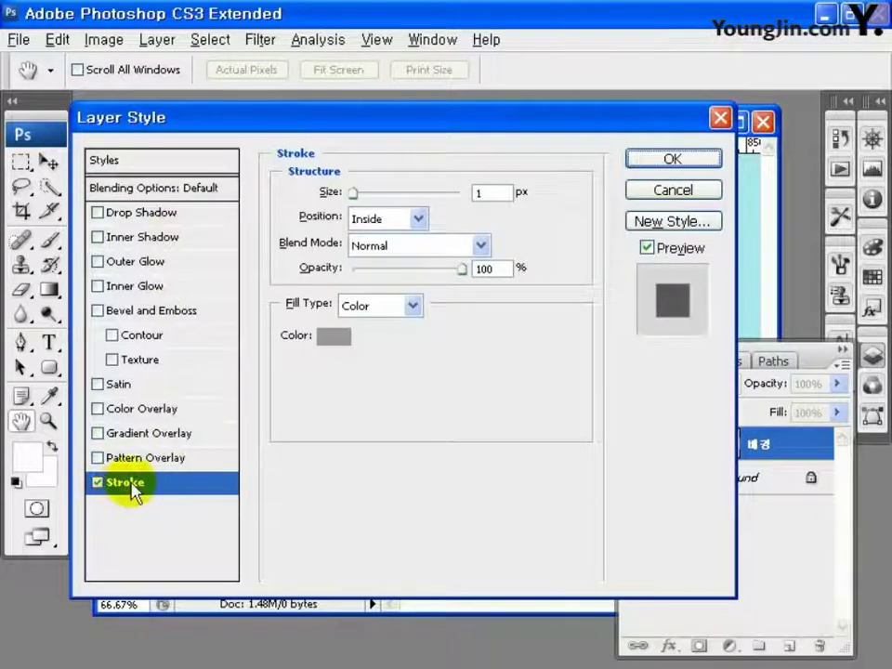
{"action": "double_click", "coordinate": [475, 191]}
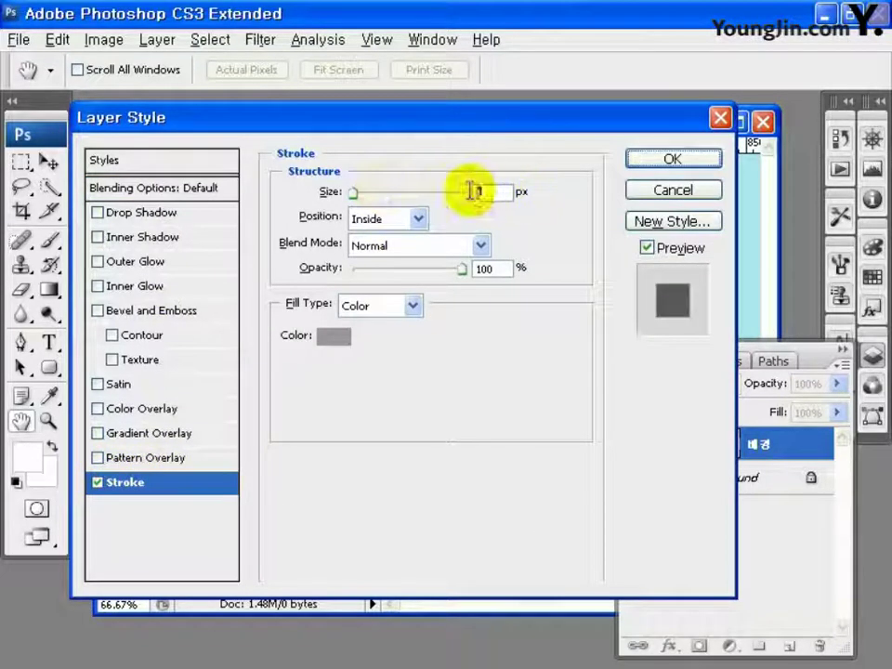
{"action": "left_click", "coordinate": [383, 231]}
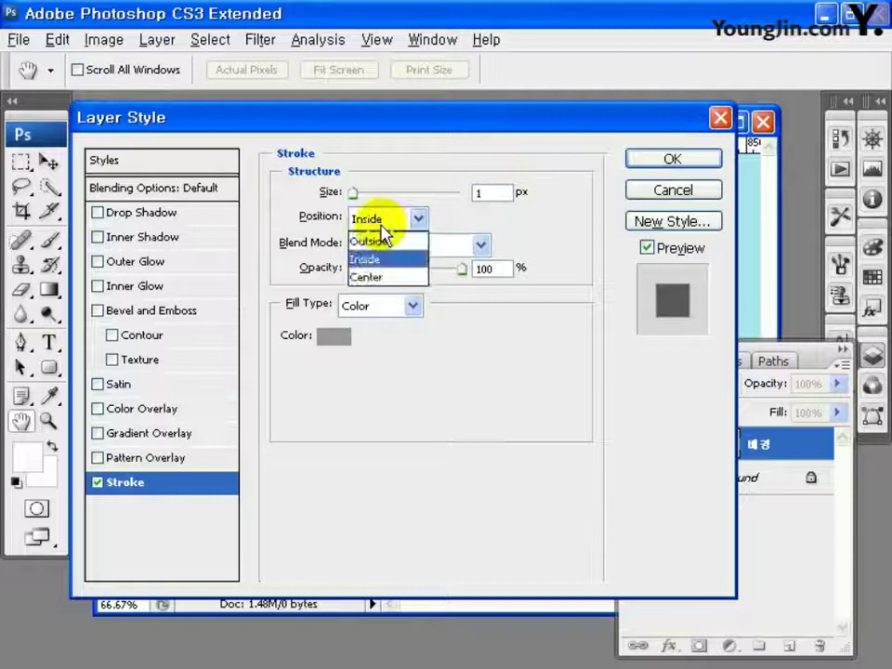
{"action": "left_click", "coordinate": [384, 233]}
{"action": "left_click", "coordinate": [332, 334]}
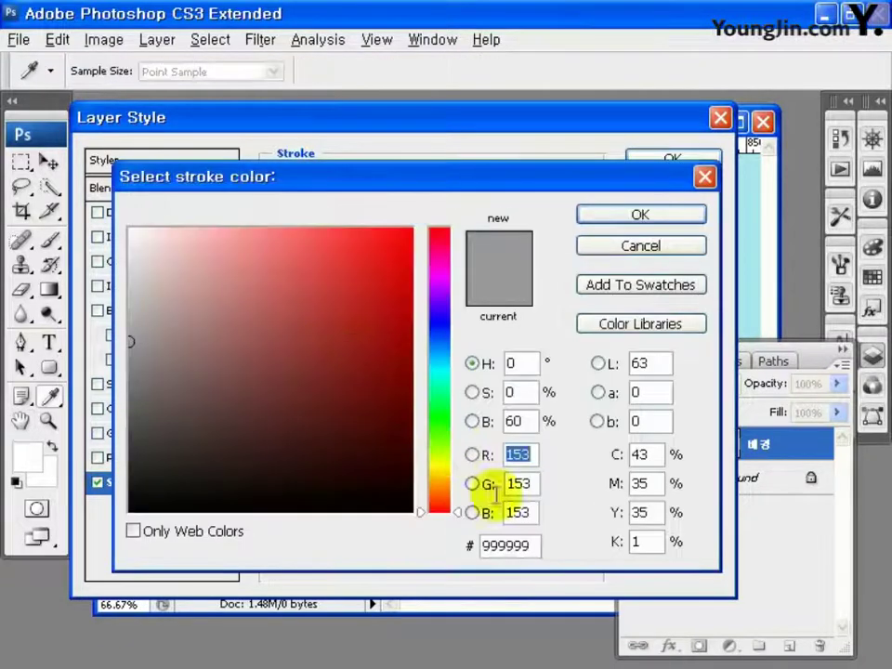
{"action": "left_click", "coordinate": [531, 545]}
{"action": "left_click", "coordinate": [701, 178]}
{"action": "left_click", "coordinate": [675, 165]}
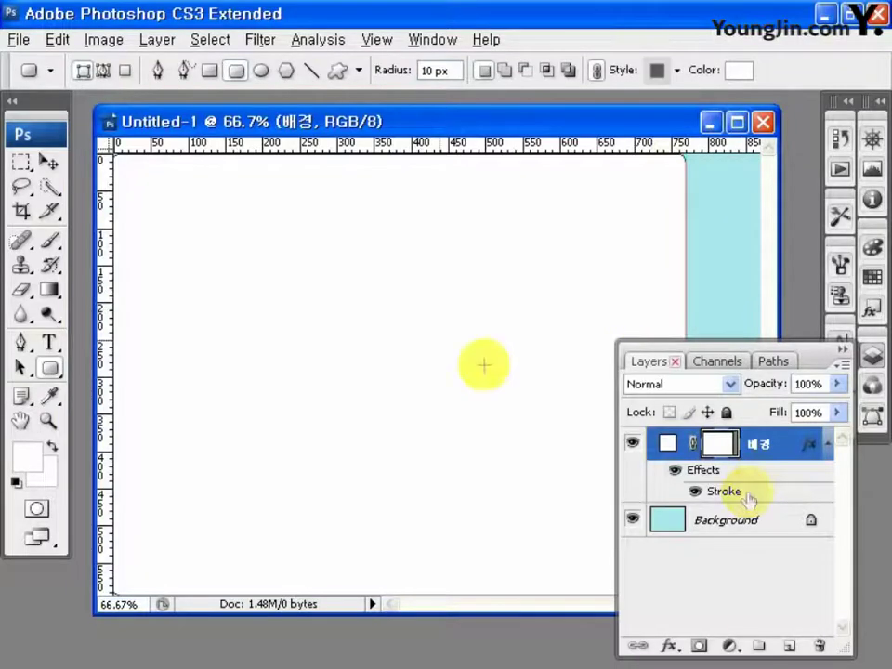
Open image1.jpg from the source folder.
{"action": "left_click", "coordinate": [19, 39]}
{"action": "left_click", "coordinate": [32, 80]}
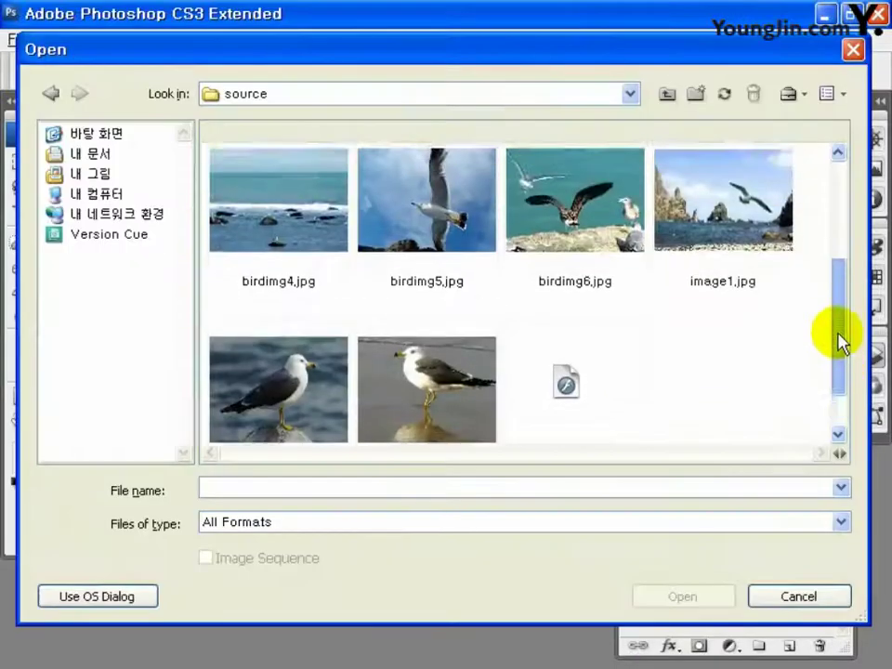
{"action": "left_click_drag", "start_coordinate": [840, 343], "coordinate": [839, 318]}
{"action": "left_click", "coordinate": [723, 251]}
{"action": "left_click", "coordinate": [691, 595]}
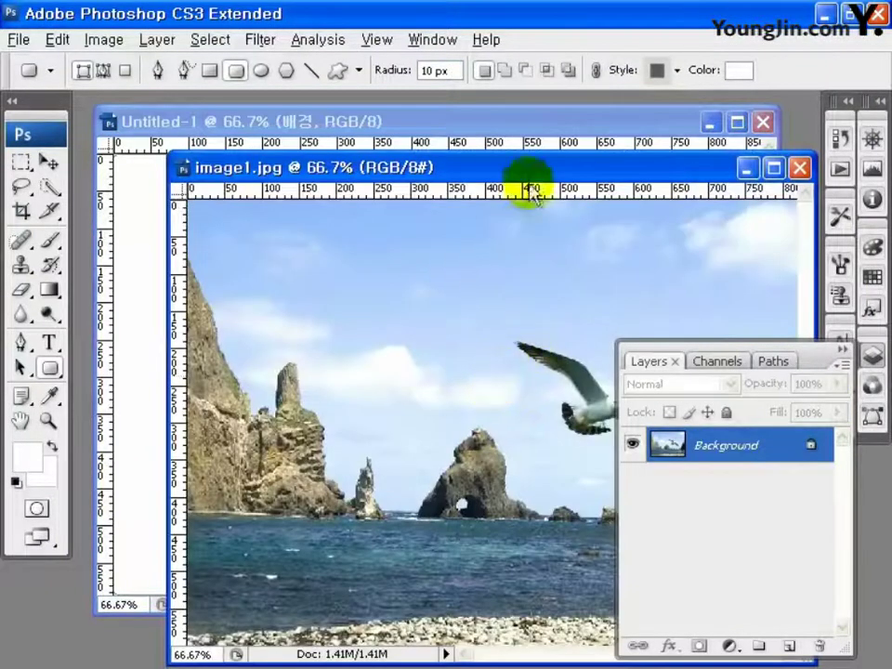
Copy the image1.jpg photo into the Untitled-1 document and align its right edge with the vertical guide.
{"action": "left_click_drag", "start_coordinate": [523, 168], "coordinate": [582, 183]}
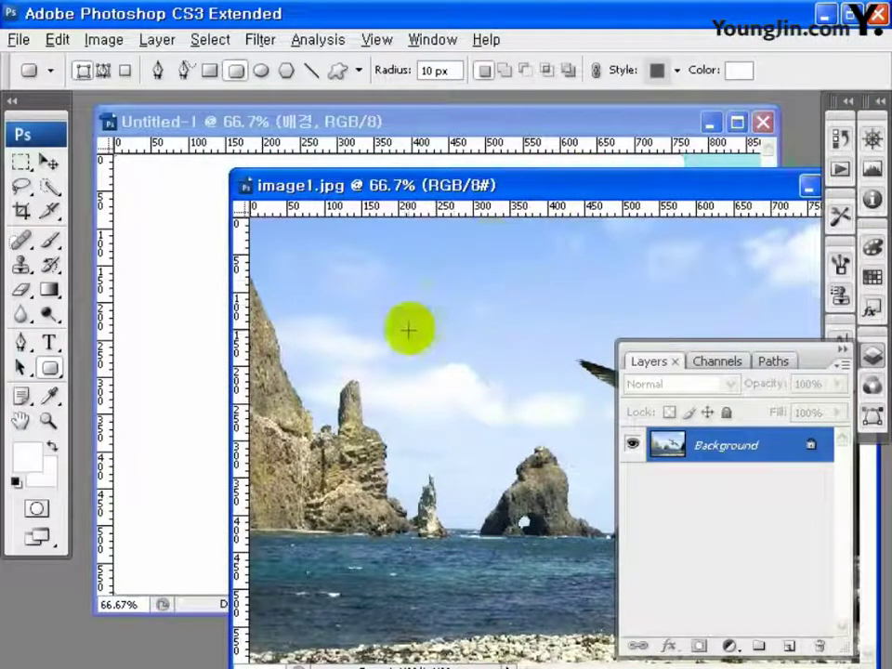
{"action": "left_click", "coordinate": [49, 163]}
{"action": "left_click_drag", "start_coordinate": [378, 354], "coordinate": [189, 289]}
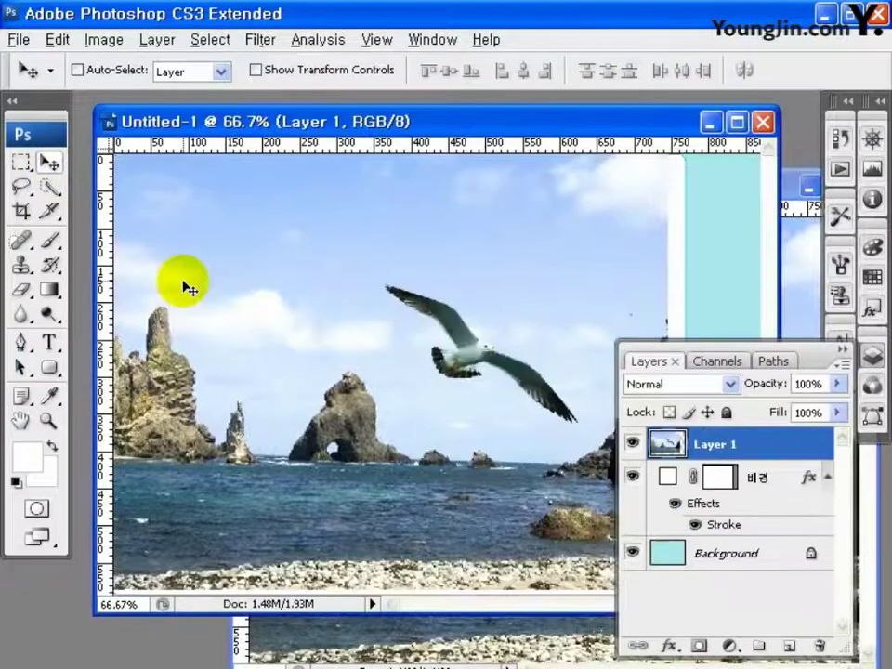
{"action": "left_click_drag", "start_coordinate": [307, 373], "coordinate": [327, 373]}
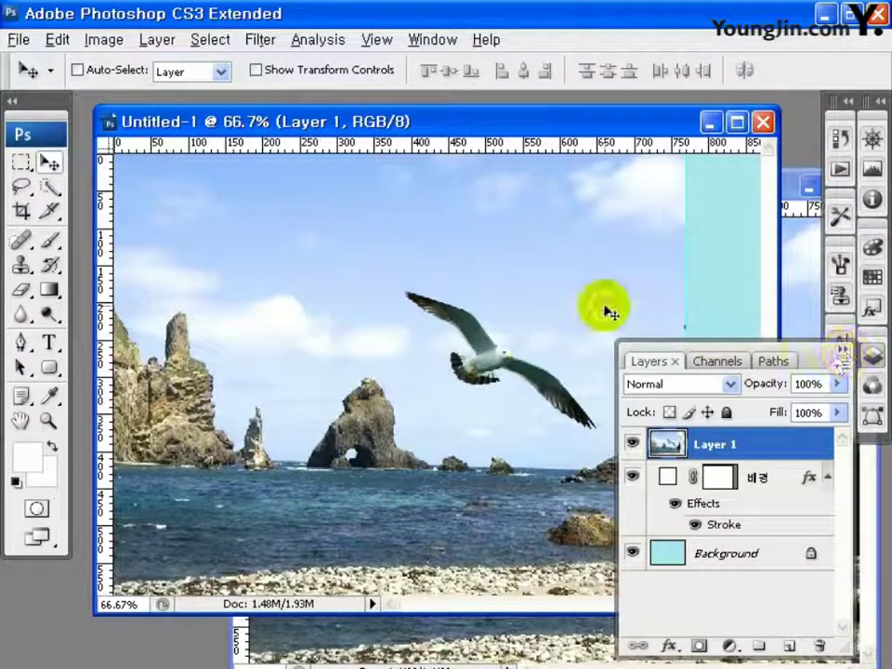
Clip the photo's Layer 1 to the 배경 shape with a clipping mask.
{"action": "key", "text": "ctrl+minus"}
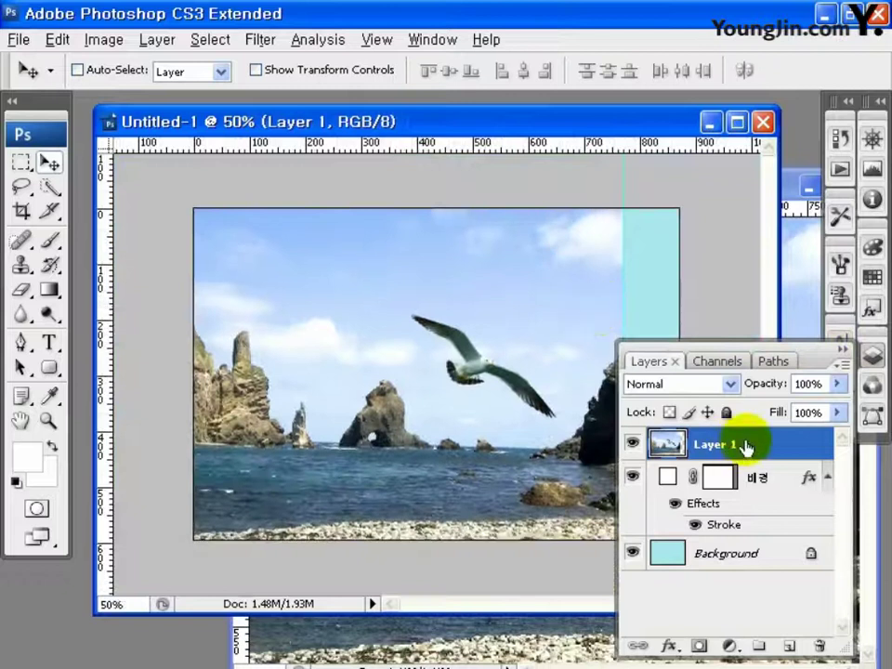
{"action": "right_click", "coordinate": [746, 448]}
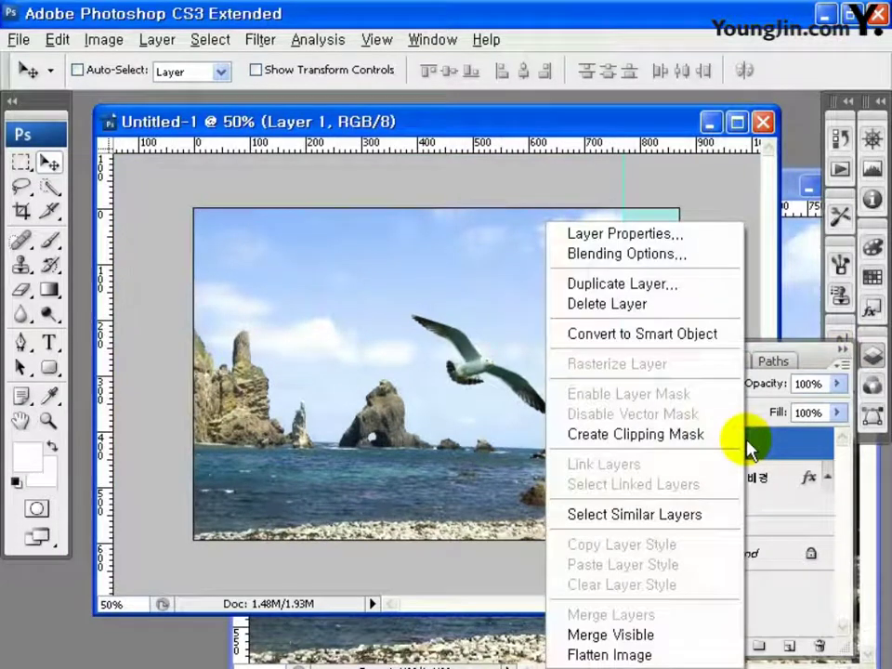
{"action": "left_click", "coordinate": [641, 437]}
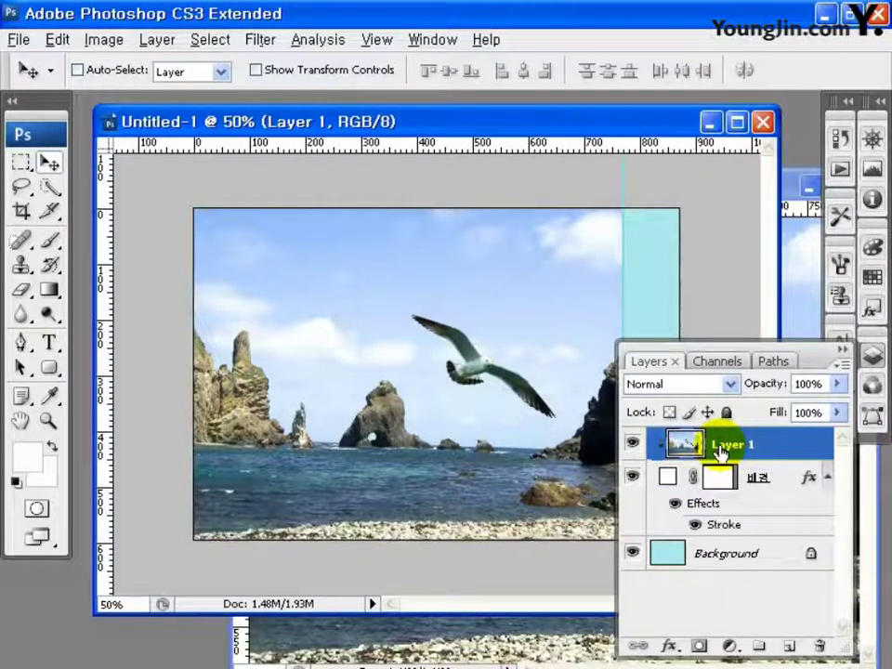
Duplicate Layer 1 as a second layer clipped to the 배경 shape, using the Vivid Light blend mode.
{"action": "key", "text": "ctrl+j"}
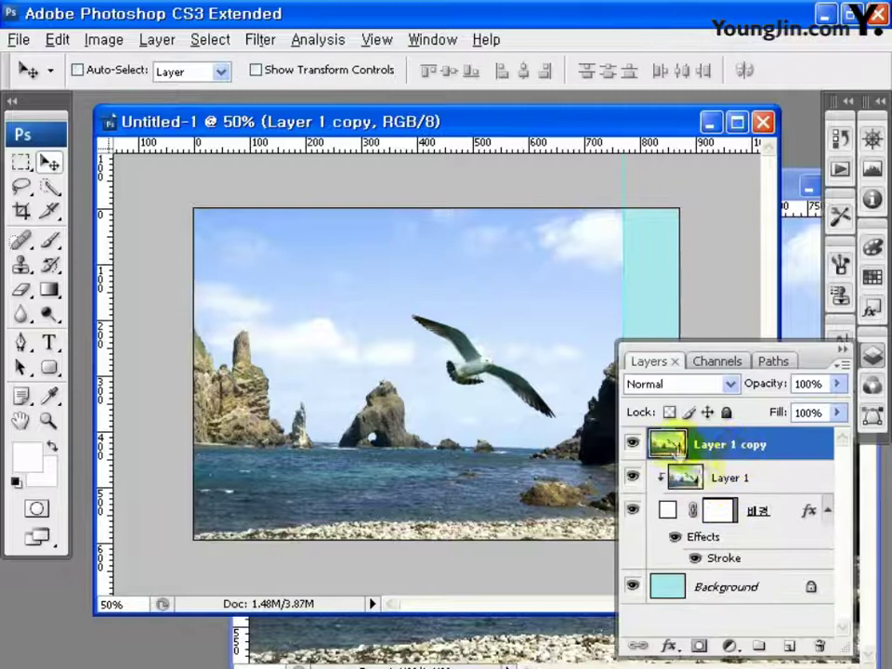
{"action": "right_click", "coordinate": [709, 447]}
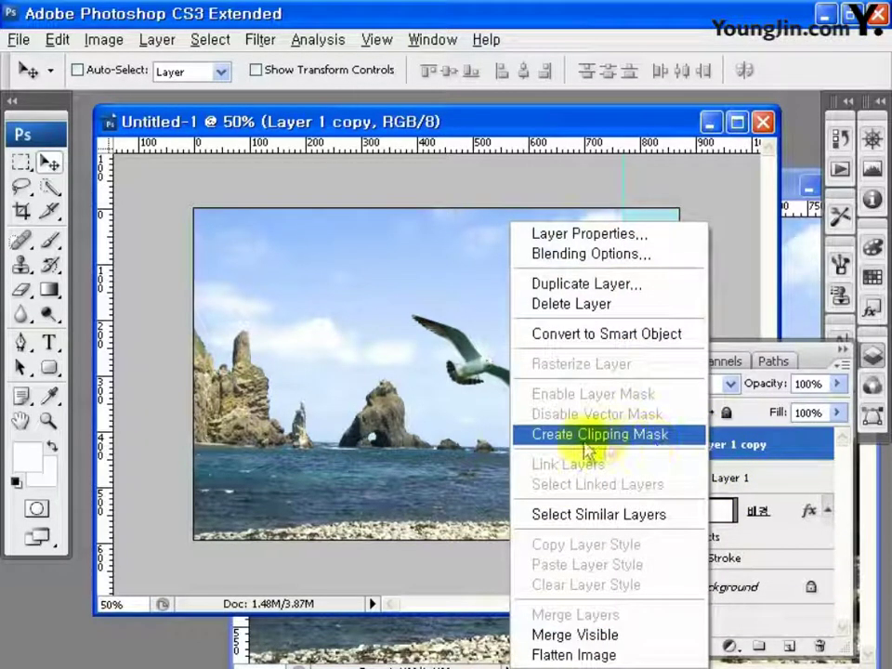
{"action": "left_click", "coordinate": [620, 436]}
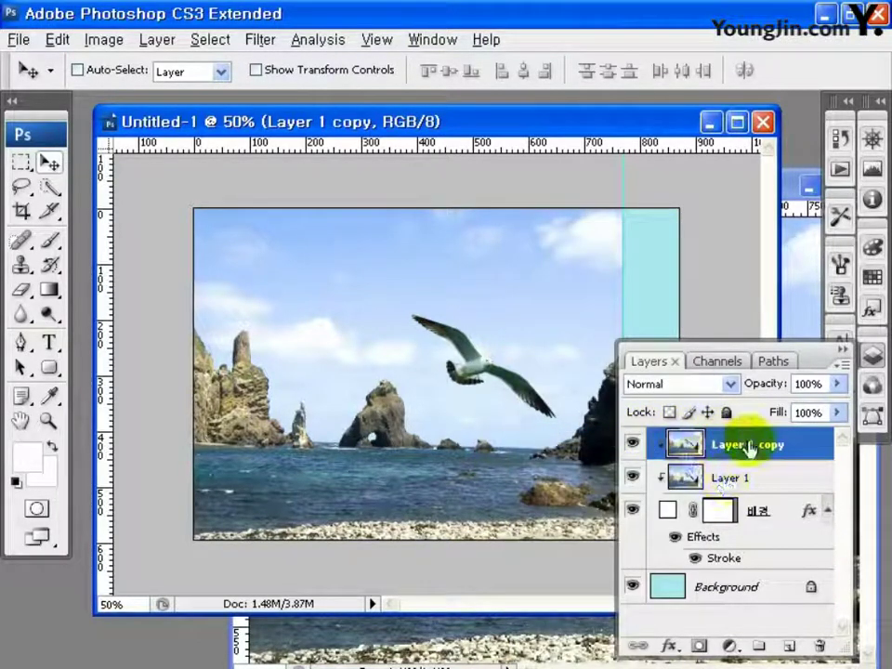
{"action": "left_click", "coordinate": [730, 384]}
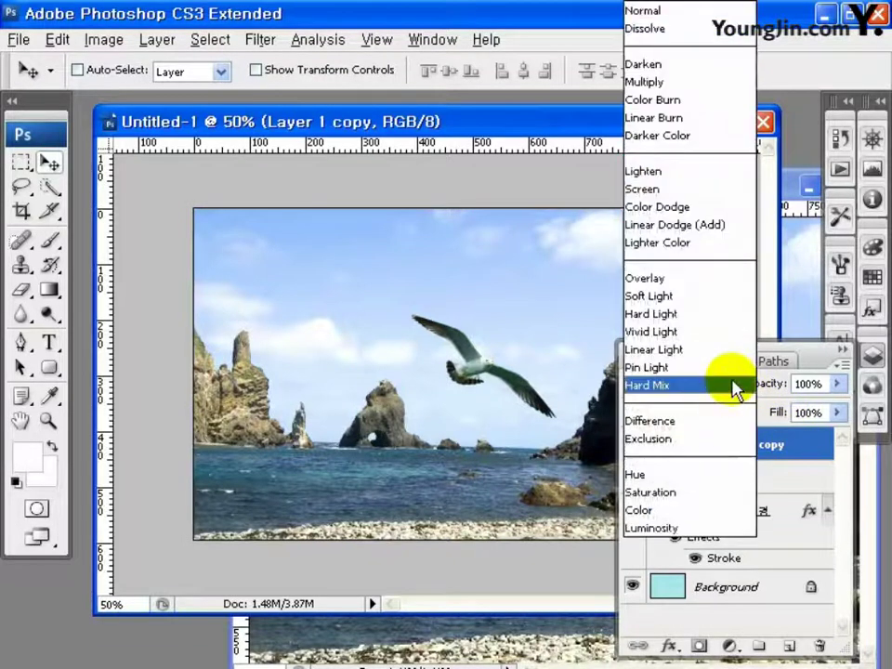
{"action": "left_click", "coordinate": [652, 331]}
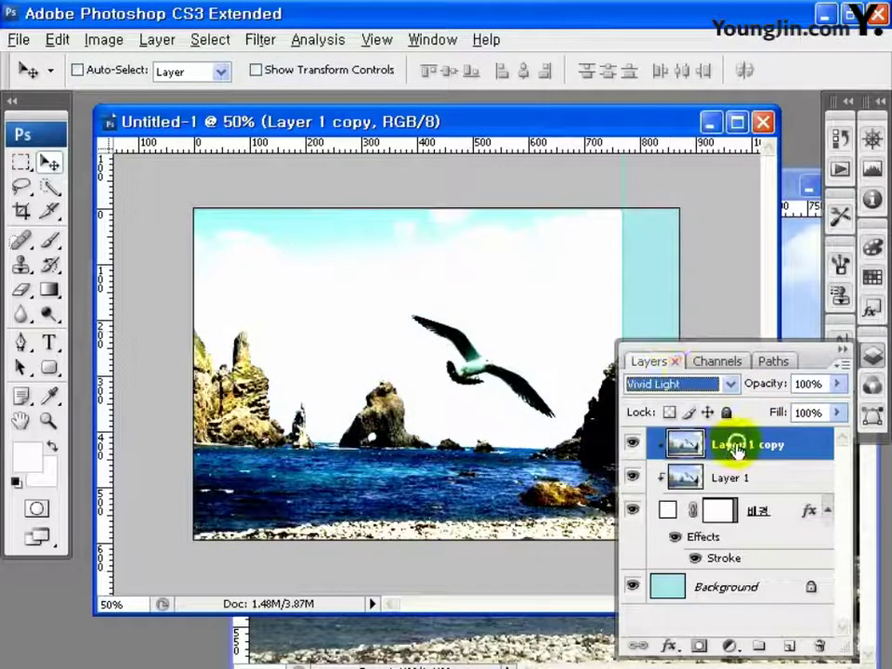
Apply Levels to Layer 1 copy with the black input at 40 and the white input at 99.
{"action": "left_click", "coordinate": [99, 40]}
{"action": "mouse_move", "coordinate": [135, 90]}
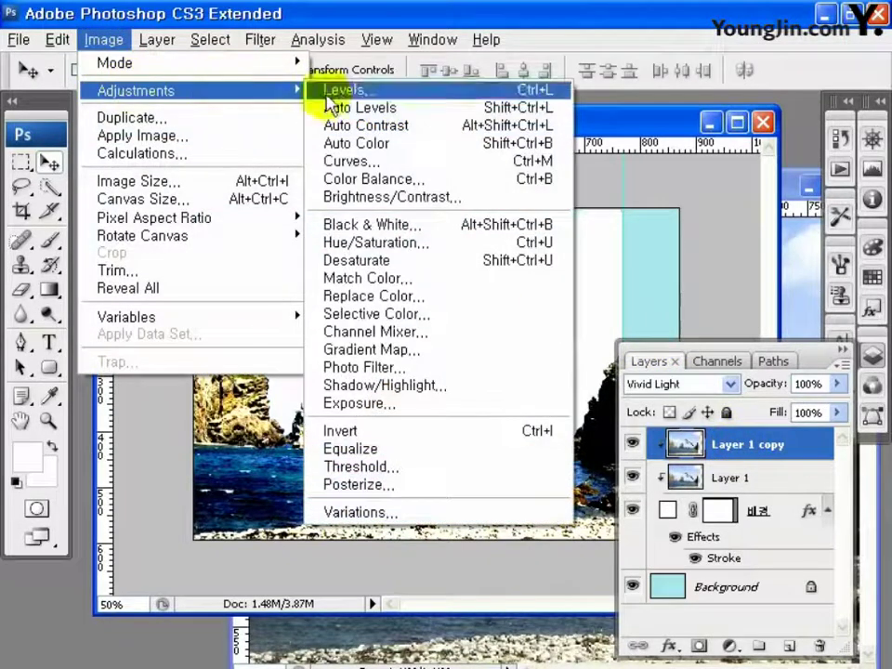
{"action": "left_click", "coordinate": [381, 90]}
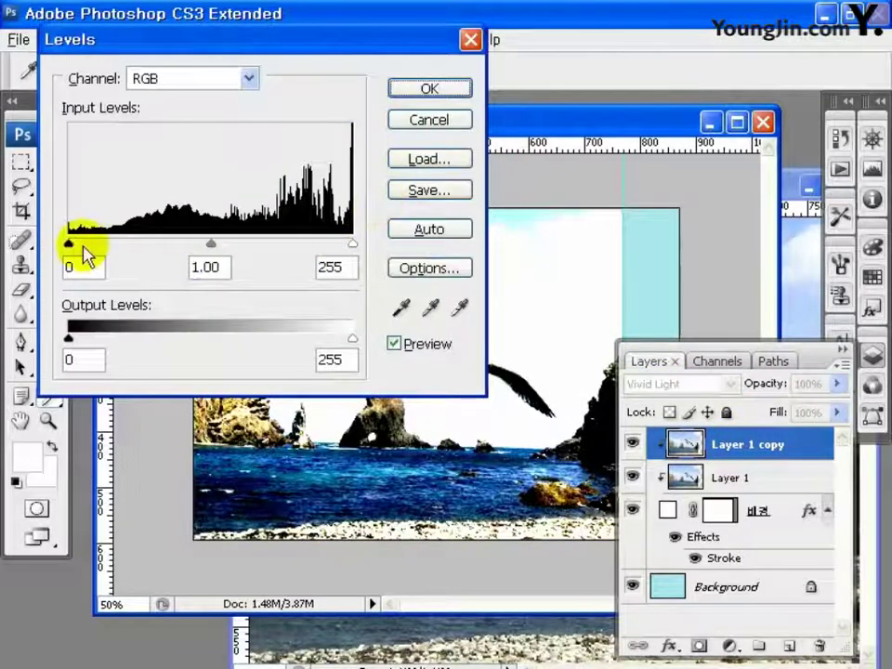
{"action": "left_click_drag", "start_coordinate": [83, 247], "coordinate": [113, 245]}
{"action": "left_click_drag", "start_coordinate": [355, 247], "coordinate": [181, 249]}
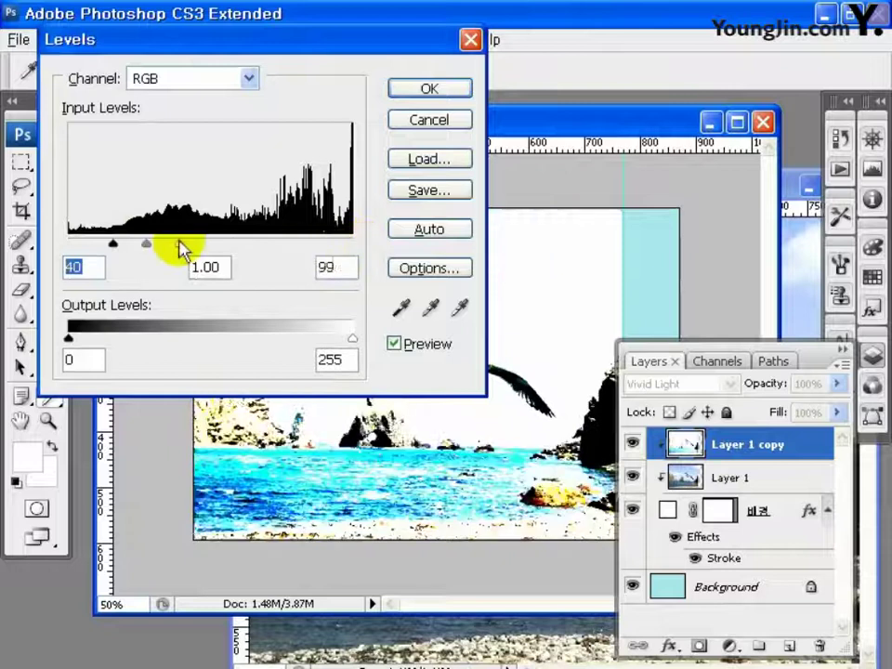
{"action": "left_click", "coordinate": [430, 91]}
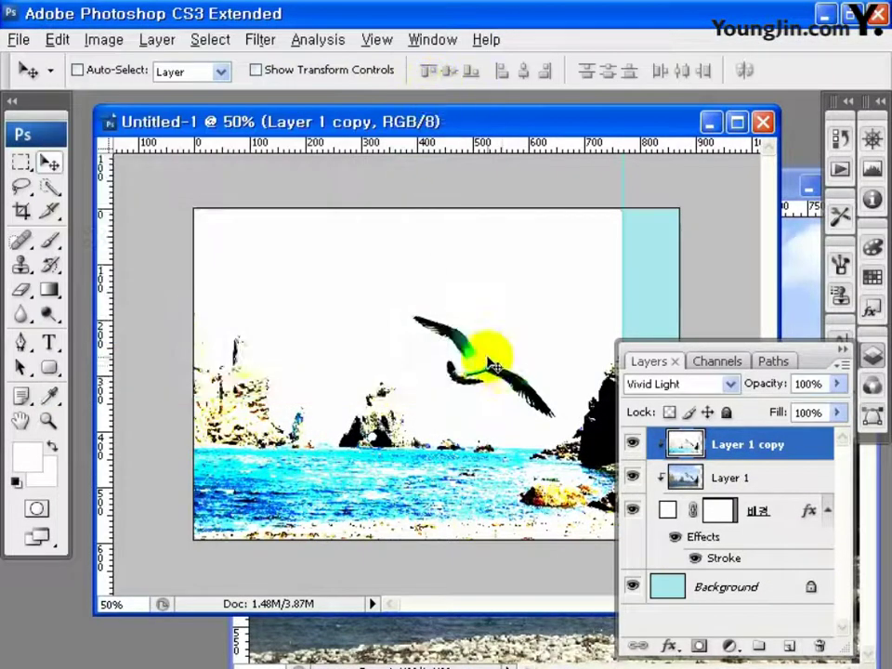
Merge Layer 1 copy and Layer 1 into a single clipped layer.
{"action": "left_click", "coordinate": [727, 478], "text": "shift"}
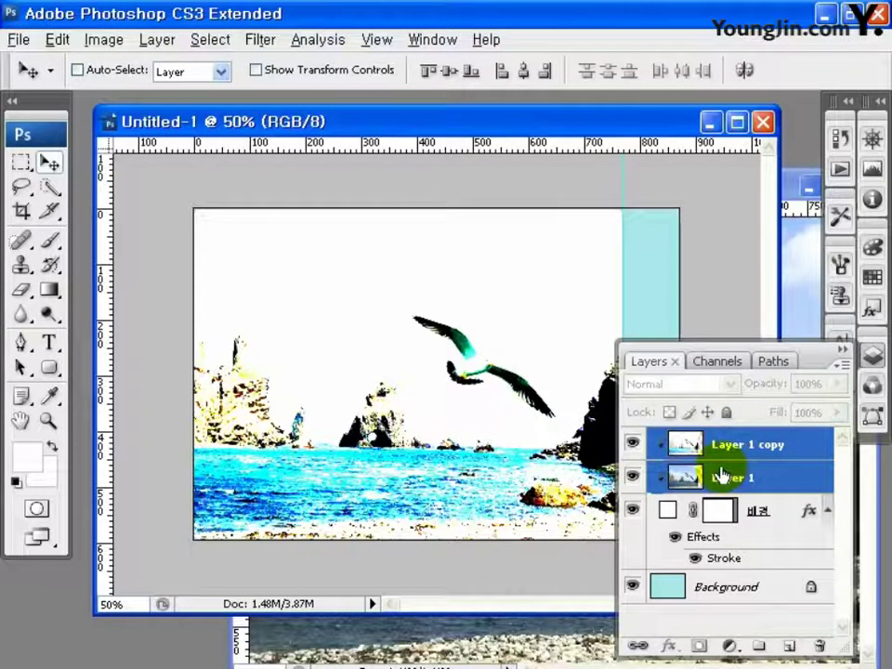
{"action": "right_click", "coordinate": [723, 475]}
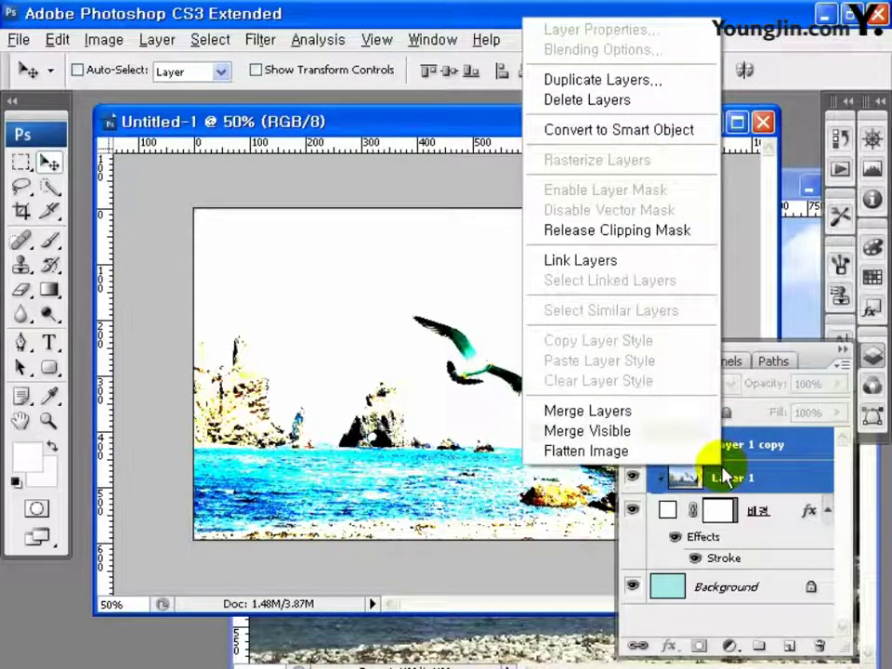
{"action": "left_click", "coordinate": [610, 417]}
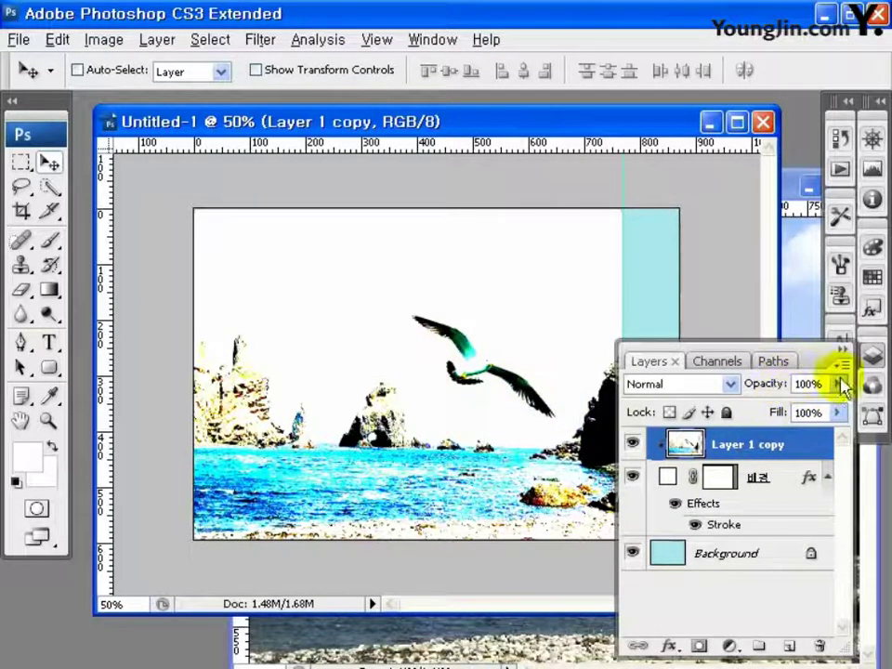
Set Layer 1 copy's opacity to 30% and export the image for web as a JPEG High file named body_b in the images folder.
{"action": "left_click_drag", "start_coordinate": [849, 391], "coordinate": [769, 390]}
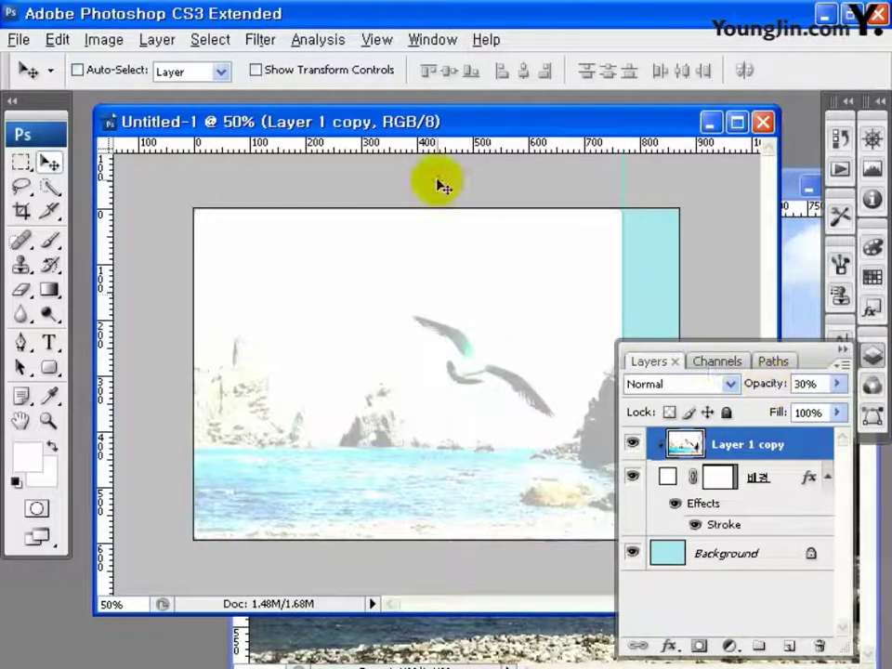
{"action": "left_click", "coordinate": [19, 39]}
{"action": "left_click", "coordinate": [65, 313]}
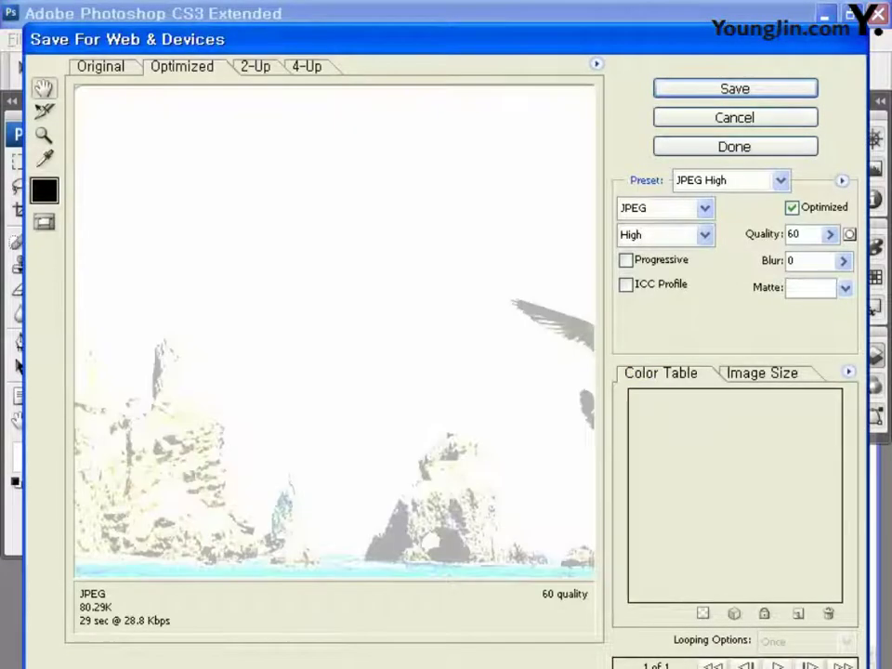
{"action": "left_click", "coordinate": [750, 182]}
{"action": "left_click", "coordinate": [750, 182]}
{"action": "left_click", "coordinate": [734, 89]}
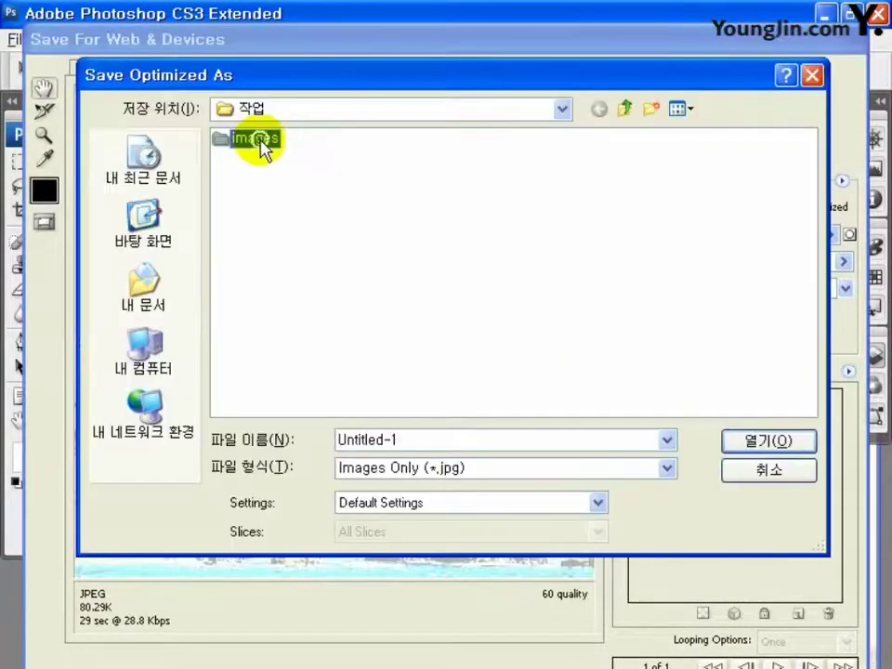
{"action": "double_click", "coordinate": [250, 141]}
{"action": "type", "text": "body_b"}
{"action": "left_click", "coordinate": [762, 448]}
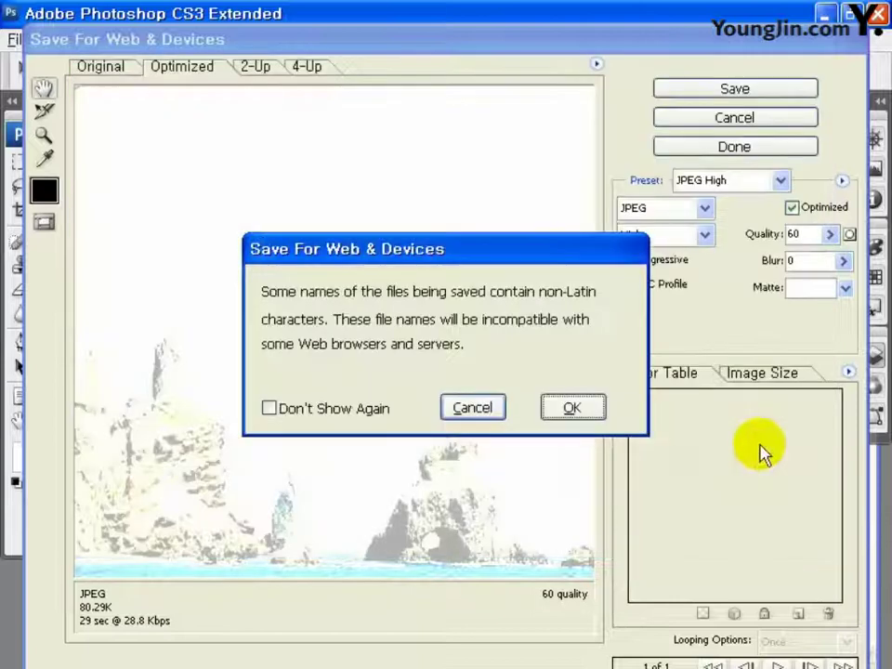
{"action": "left_click", "coordinate": [589, 412]}
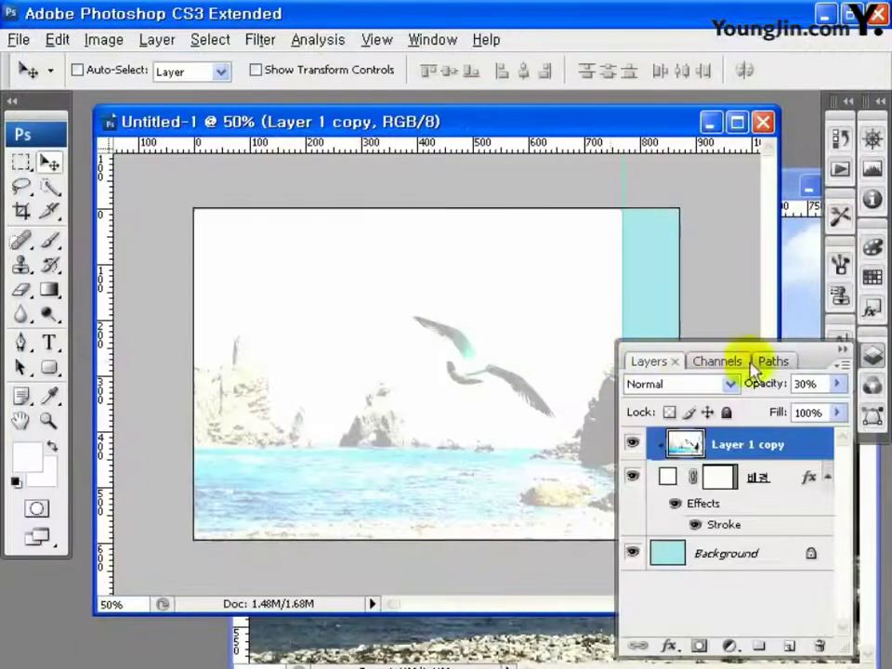
Merge Layer 1 copy, the 배경 shape and the Background into a single layer, and clear all guides.
{"action": "left_click", "coordinate": [846, 355]}
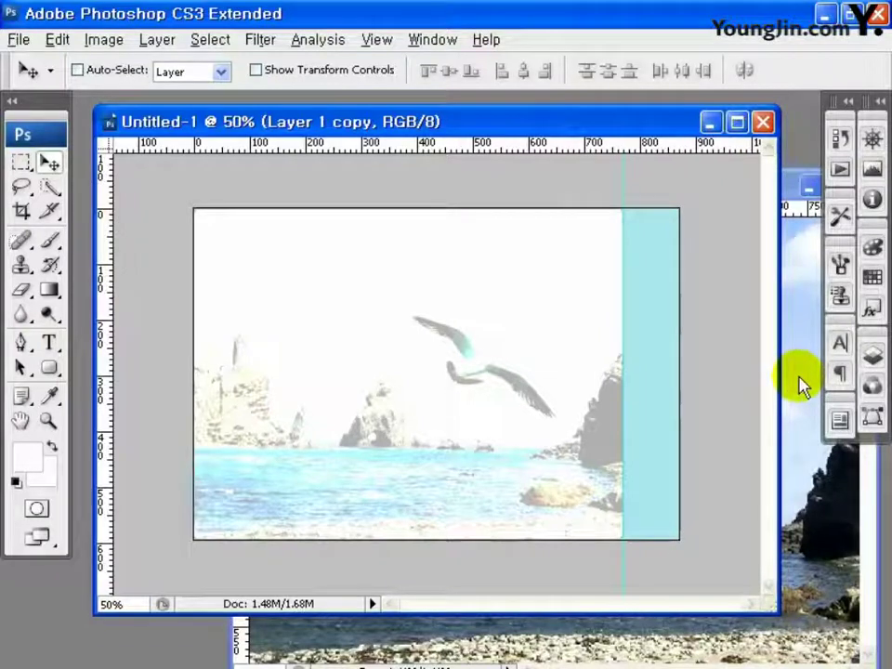
{"action": "left_click", "coordinate": [870, 357]}
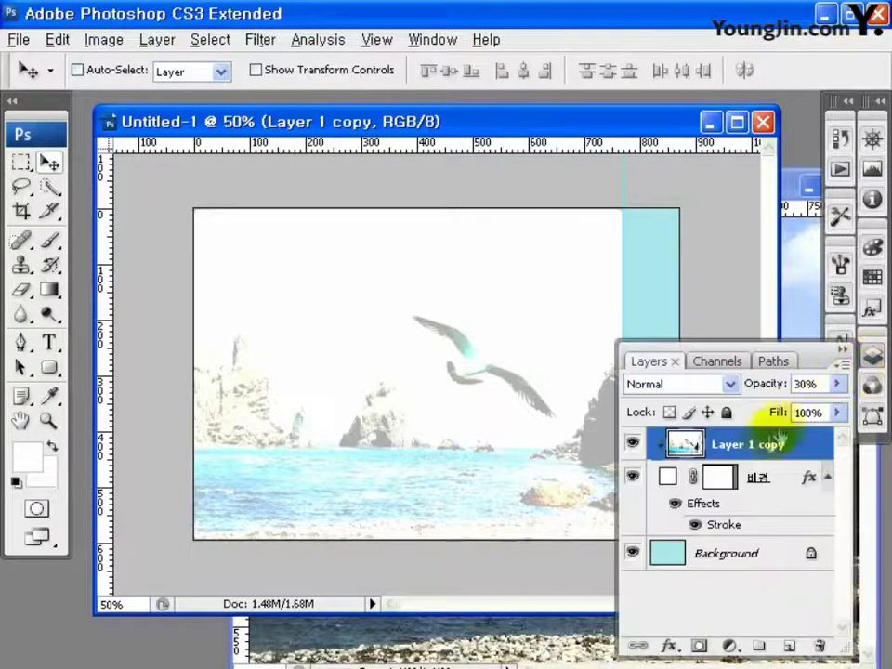
{"action": "left_click", "coordinate": [756, 485], "text": "shift"}
{"action": "left_click", "coordinate": [749, 558], "text": "shift"}
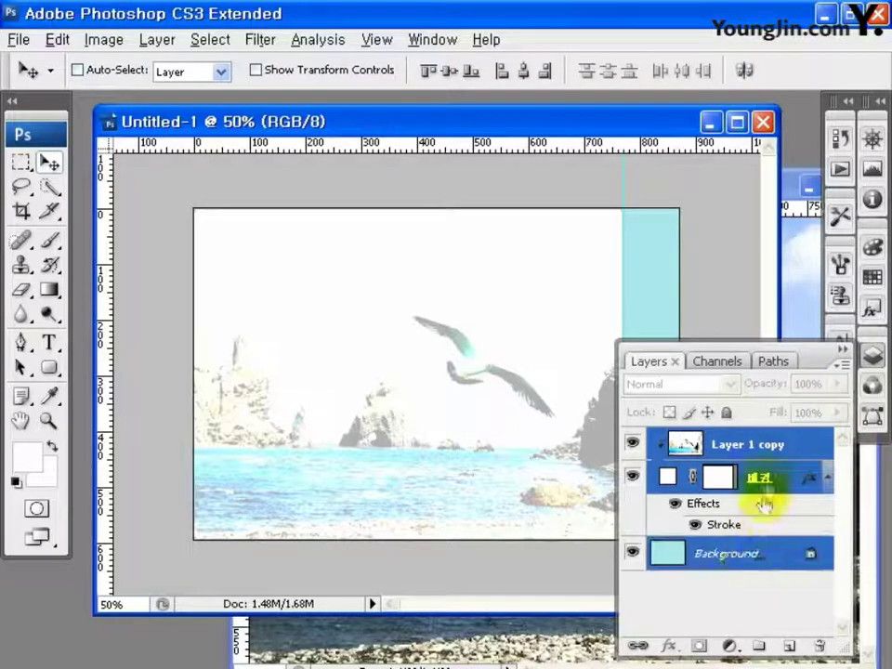
{"action": "right_click", "coordinate": [760, 476]}
{"action": "left_click", "coordinate": [711, 422]}
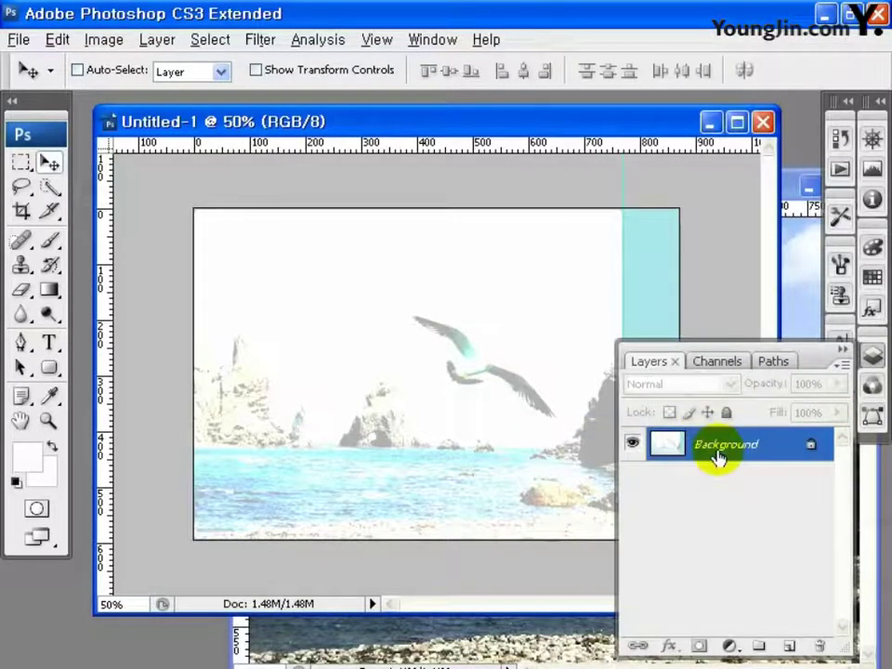
{"action": "left_click", "coordinate": [376, 40]}
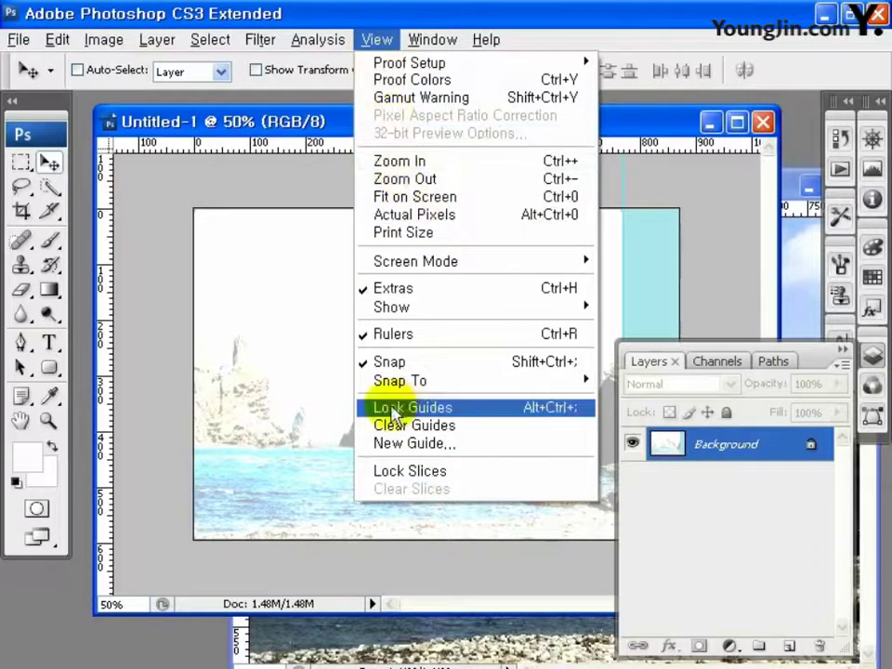
{"action": "left_click", "coordinate": [414, 426]}
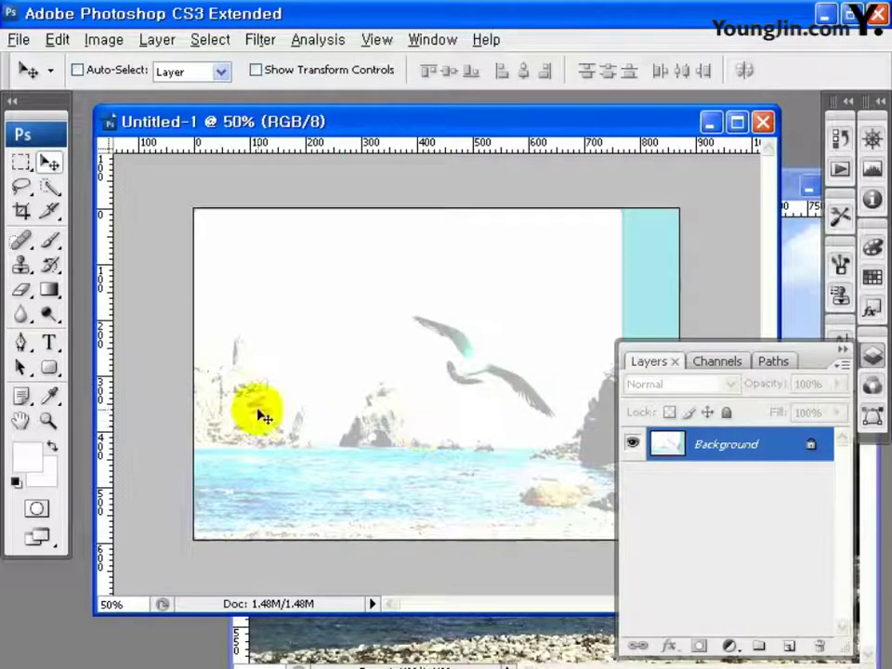
Place a vertical guide at about 720 px and crop the image to the full-height strip from that guide to the right edge.
{"action": "left_click_drag", "start_coordinate": [258, 219], "coordinate": [657, 379]}
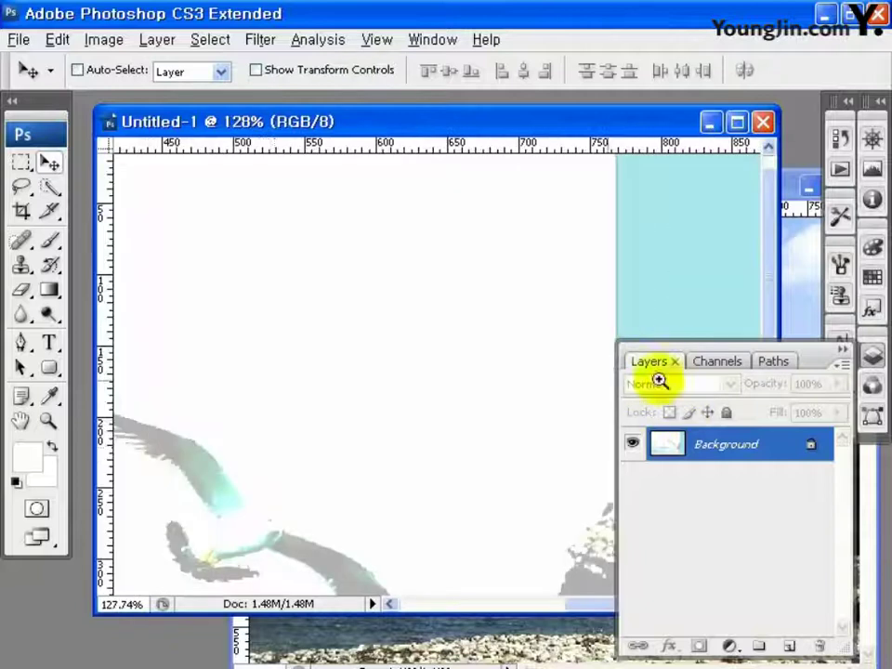
{"action": "left_click_drag", "start_coordinate": [105, 452], "coordinate": [546, 450]}
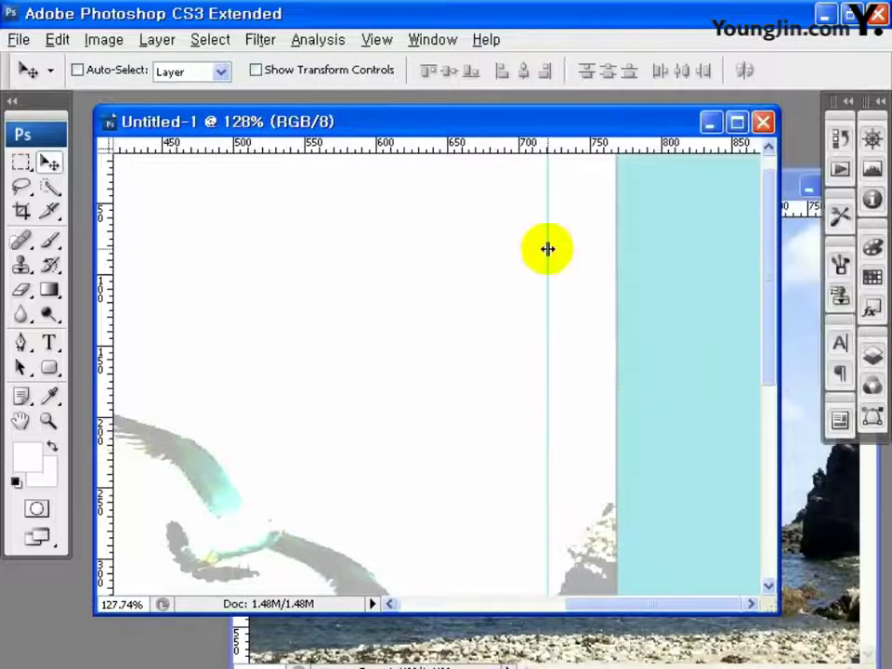
{"action": "left_click", "coordinate": [23, 212]}
{"action": "key", "text": "ctrl+minus"}
{"action": "key", "text": "ctrl+minus"}
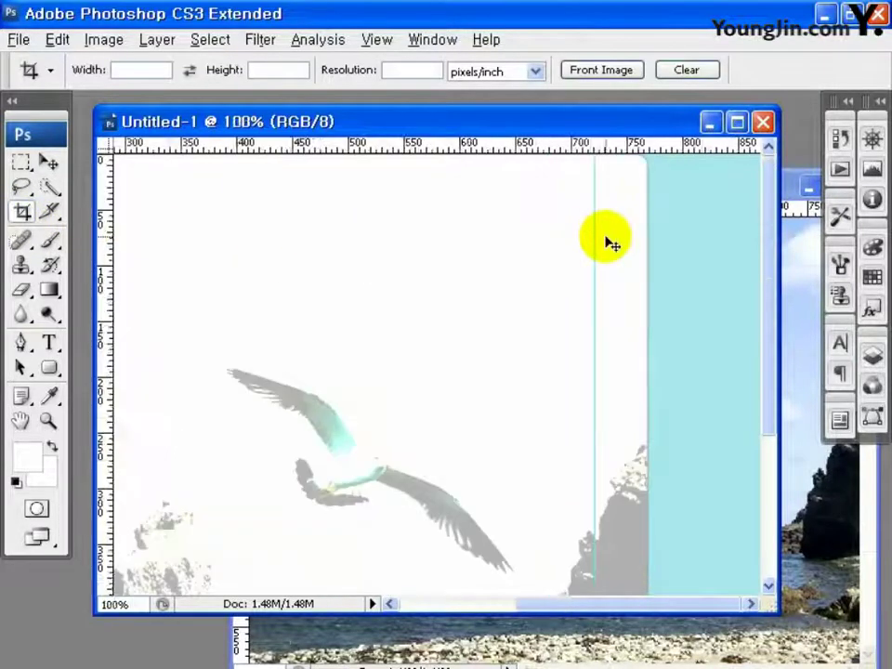
{"action": "mouse_move", "coordinate": [650, 154]}
{"action": "left_mouse_down"}
{"action": "mouse_move", "coordinate": [694, 239]}
{"action": "mouse_move", "coordinate": [757, 590]}
{"action": "left_mouse_up"}
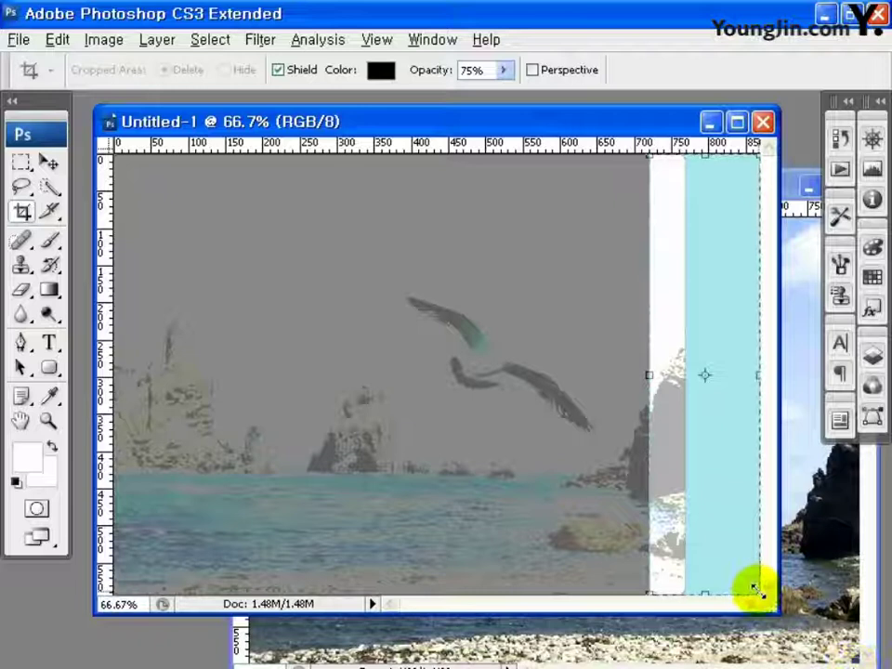
{"action": "key", "text": "Return"}
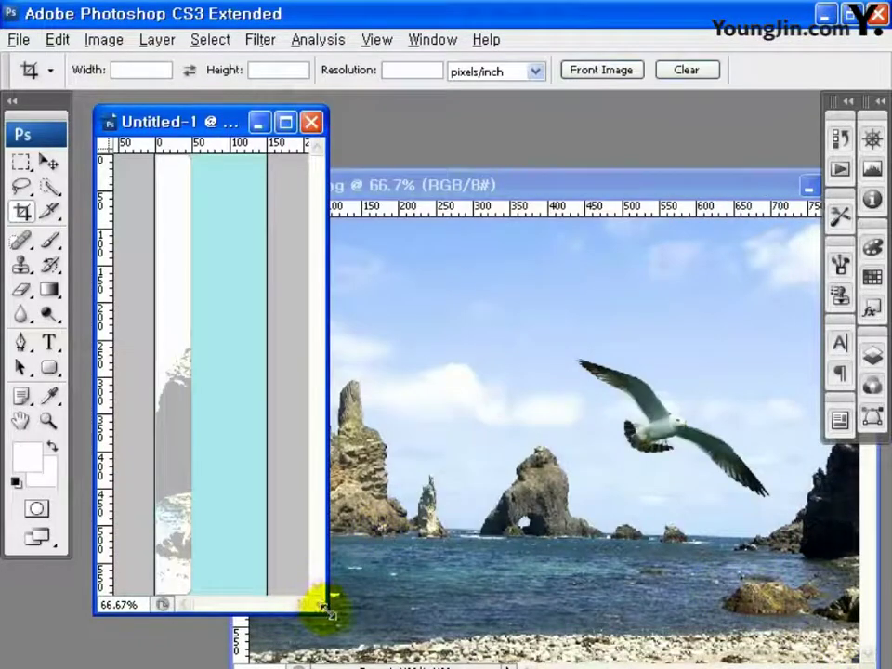
Close the image1.jpg source photo and reposition the cropped document's window.
{"action": "left_click_drag", "start_coordinate": [321, 606], "coordinate": [414, 607]}
{"action": "left_click", "coordinate": [721, 187]}
{"action": "left_click_drag", "start_coordinate": [721, 186], "coordinate": [525, 189]}
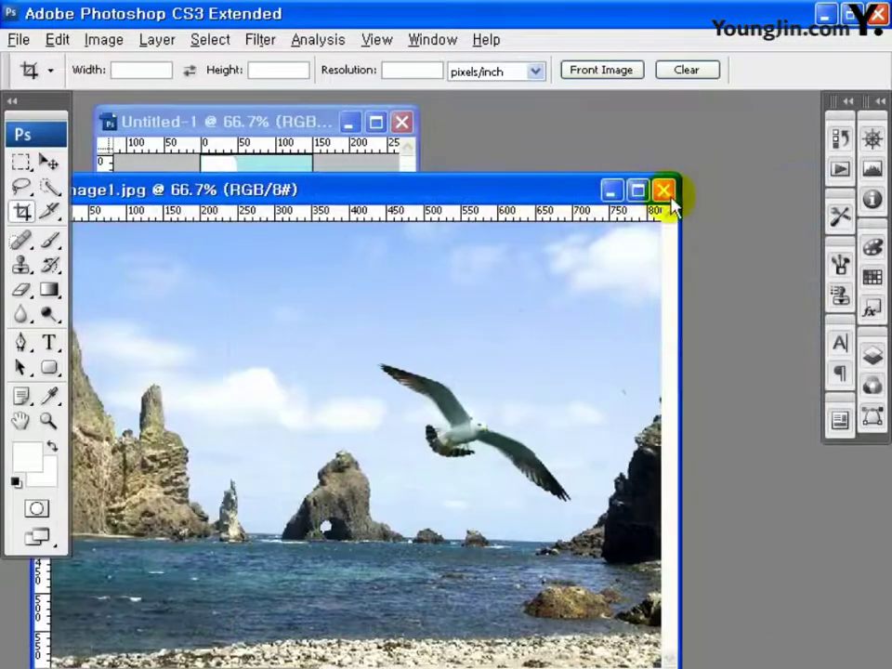
{"action": "left_click", "coordinate": [663, 192]}
{"action": "left_click_drag", "start_coordinate": [287, 127], "coordinate": [446, 205]}
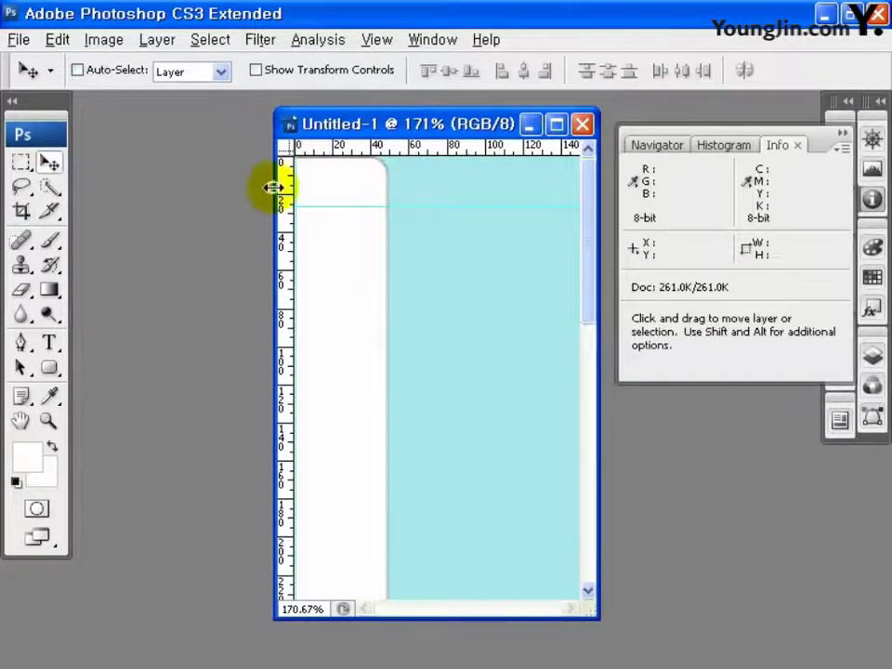
Place horizontal guides across the strip at about 25, 70, 80, 110, 120, 150, 160, 190, 200, 230, 240 and 270 px.
{"action": "left_click_drag", "start_coordinate": [272, 187], "coordinate": [93, 193]}
{"action": "left_click", "coordinate": [172, 183], "text": "ctrl"}
{"action": "left_click_drag", "start_coordinate": [416, 149], "coordinate": [417, 374]}
{"action": "key", "text": "ctrl+minus"}
{"action": "key", "text": "ctrl+minus"}
{"action": "key", "text": "ctrl+minus"}
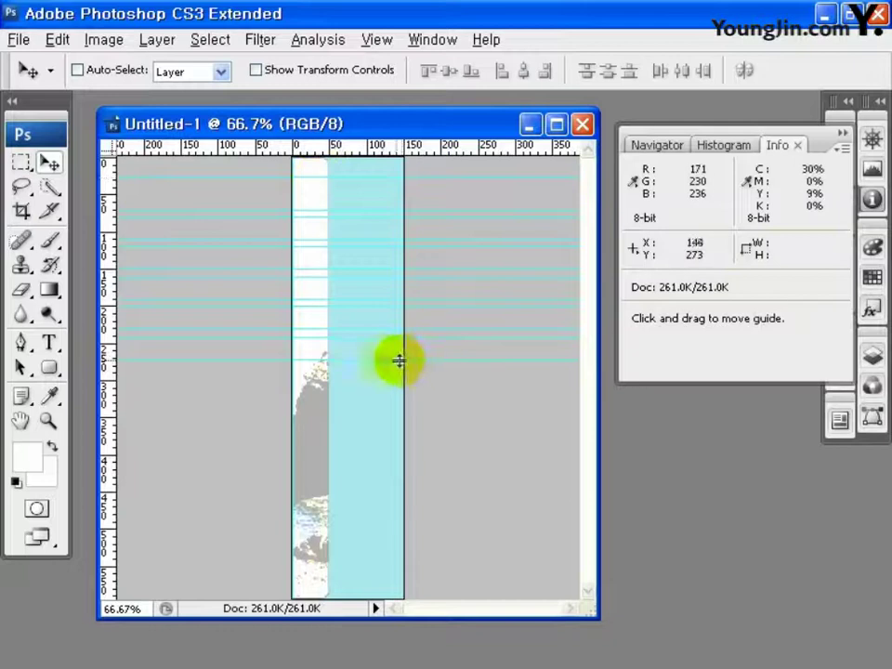
{"action": "key", "text": "F8"}
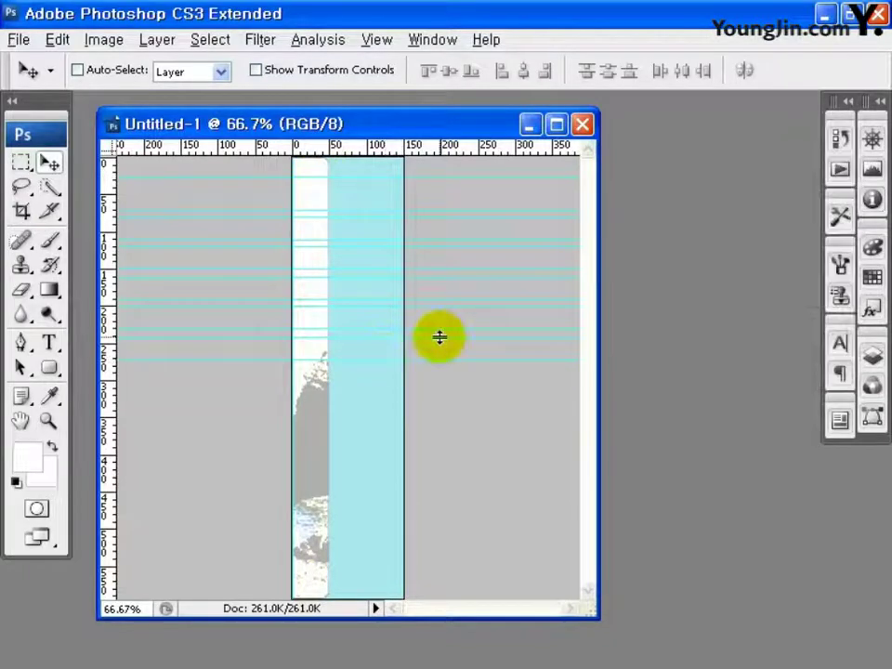
Crop the strip to its full-width upper part, ending at the lowest horizontal guide at about 270 px.
{"action": "left_click_drag", "start_coordinate": [473, 130], "coordinate": [549, 130]}
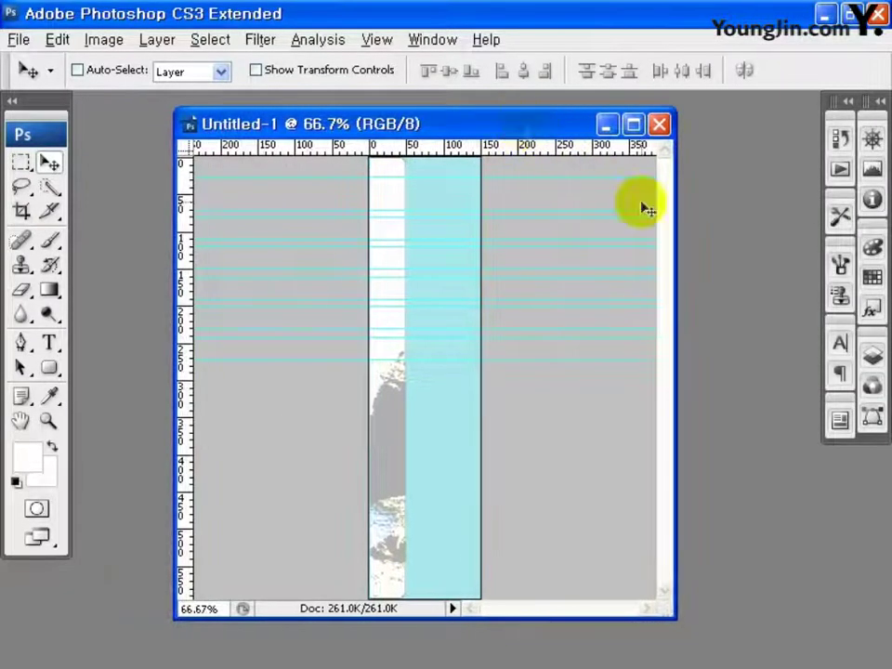
{"action": "left_click", "coordinate": [21, 213]}
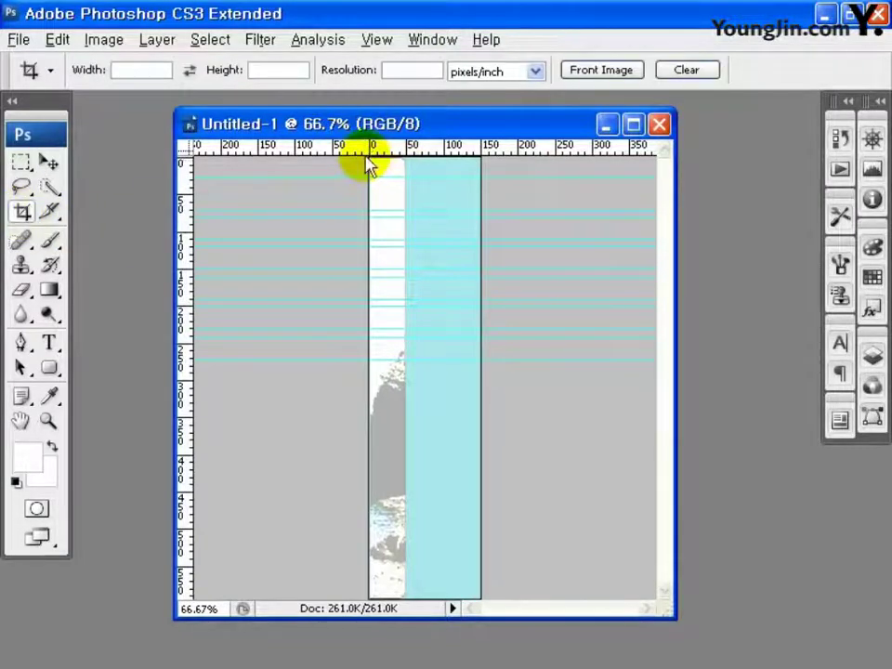
{"action": "mouse_move", "coordinate": [369, 163]}
{"action": "left_mouse_down"}
{"action": "mouse_move", "coordinate": [394, 184]}
{"action": "mouse_move", "coordinate": [491, 358]}
{"action": "left_mouse_up"}
{"action": "key", "text": "Escape"}
{"action": "left_click_drag", "start_coordinate": [369, 160], "coordinate": [494, 360]}
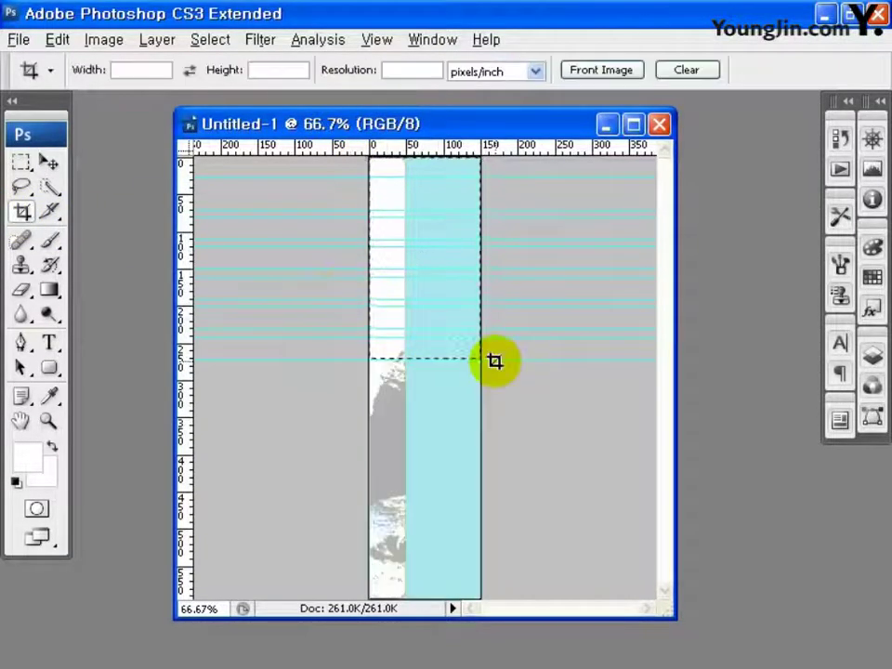
{"action": "key", "text": "Return"}
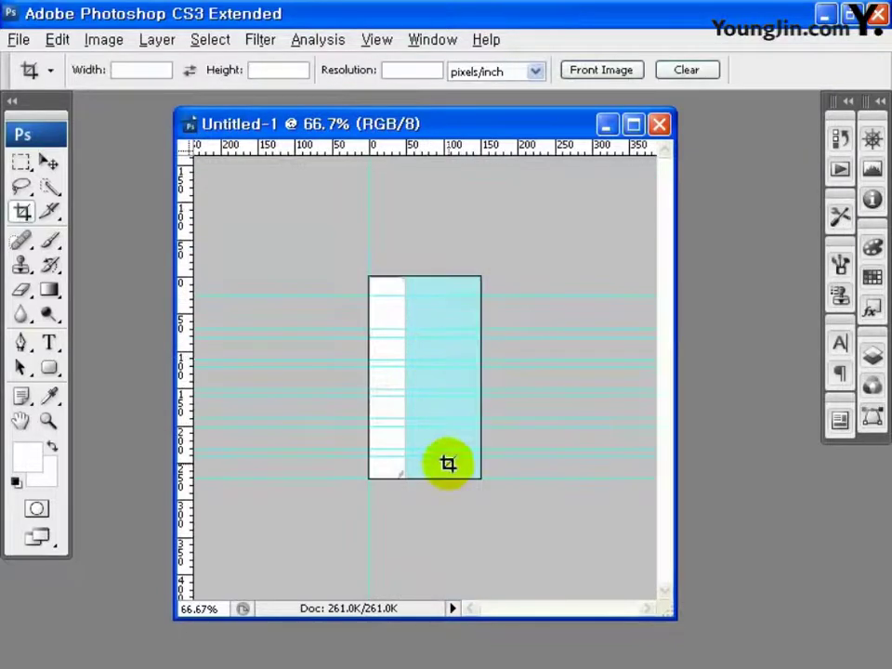
Add a new layer and make a rectangular selection across the full width between the first two horizontal guides.
{"action": "key", "text": "z"}
{"action": "key", "text": "ctrl+0"}
{"action": "left_click", "coordinate": [872, 355]}
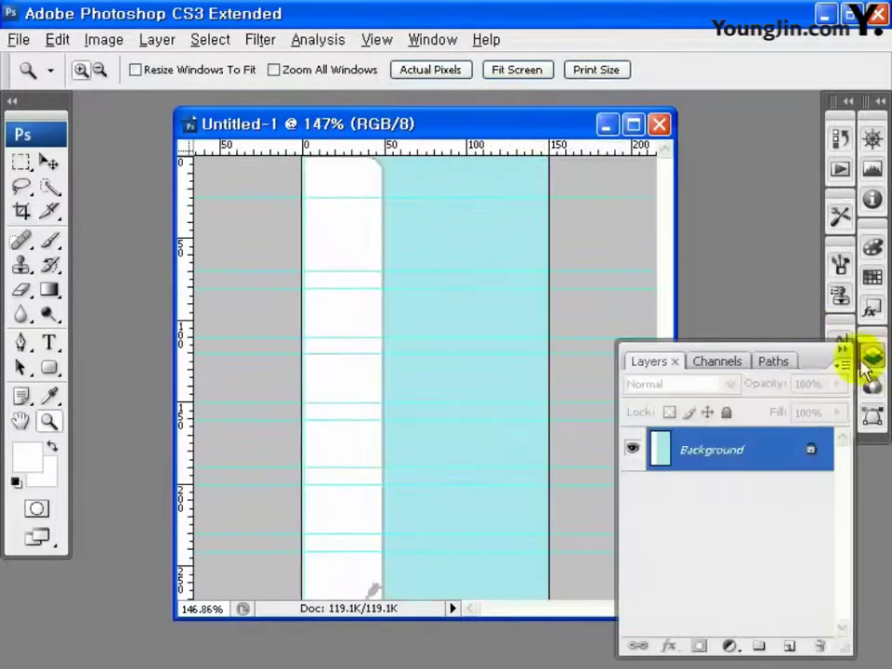
{"action": "left_click", "coordinate": [790, 646]}
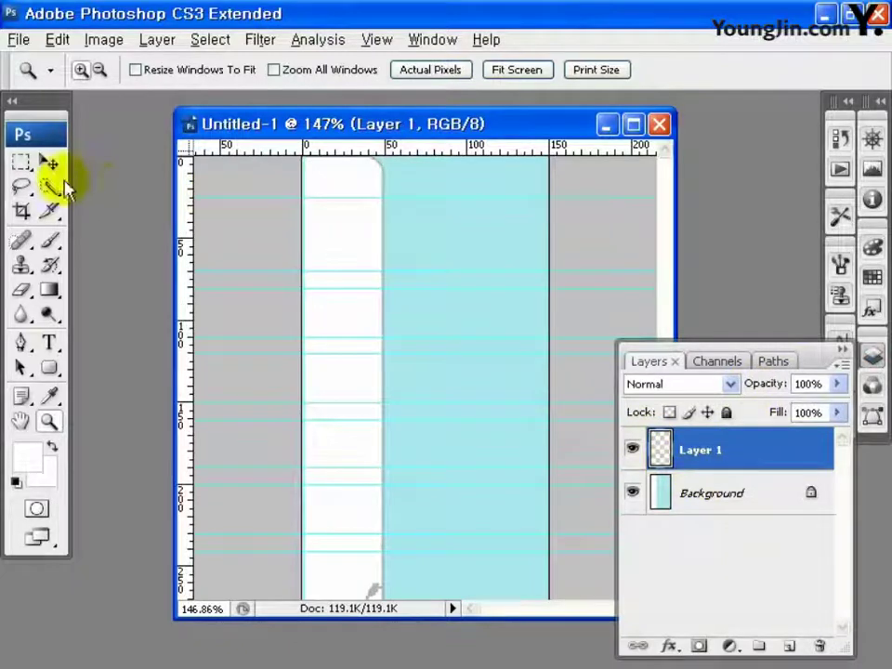
{"action": "left_click", "coordinate": [22, 165]}
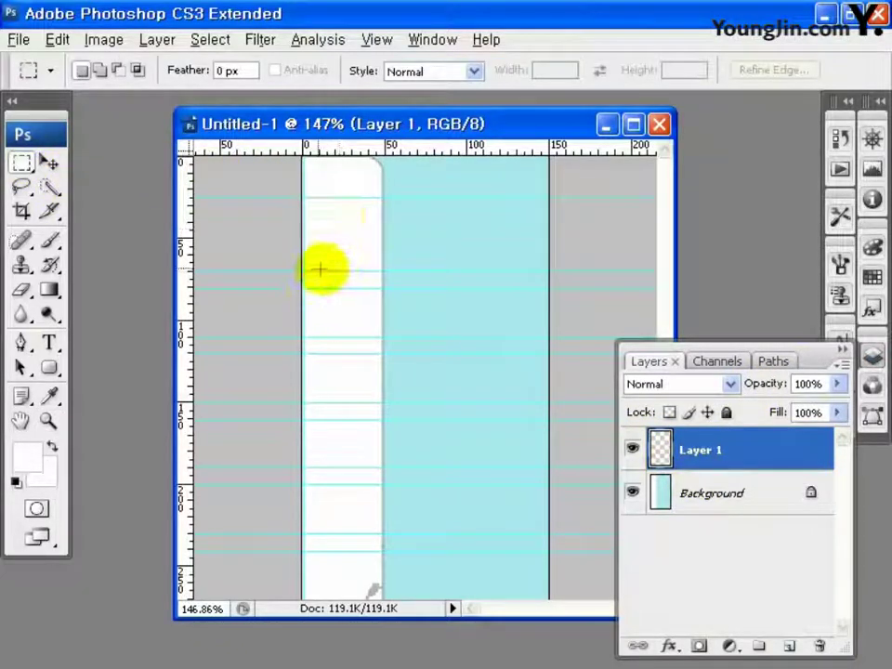
{"action": "left_click_drag", "start_coordinate": [302, 198], "coordinate": [556, 269]}
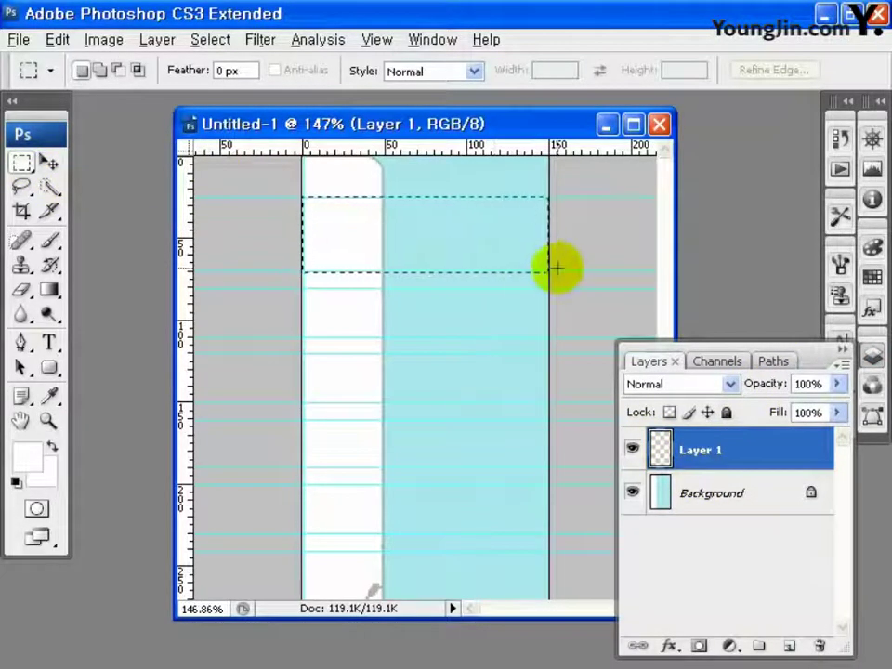
Smooth the rectangular selection's corners with a sample radius of 3 pixels.
{"action": "left_click", "coordinate": [202, 40]}
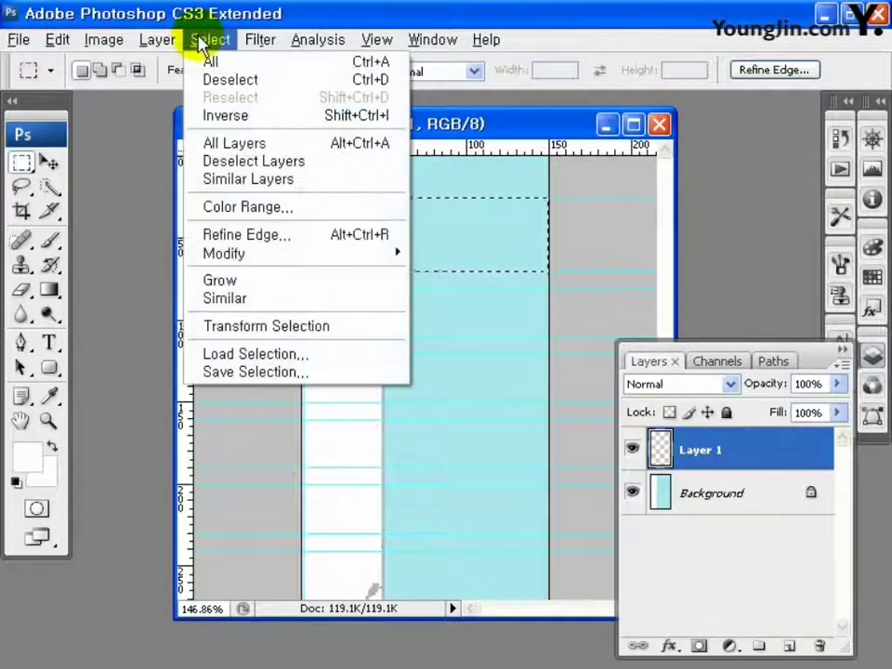
{"action": "mouse_move", "coordinate": [215, 250]}
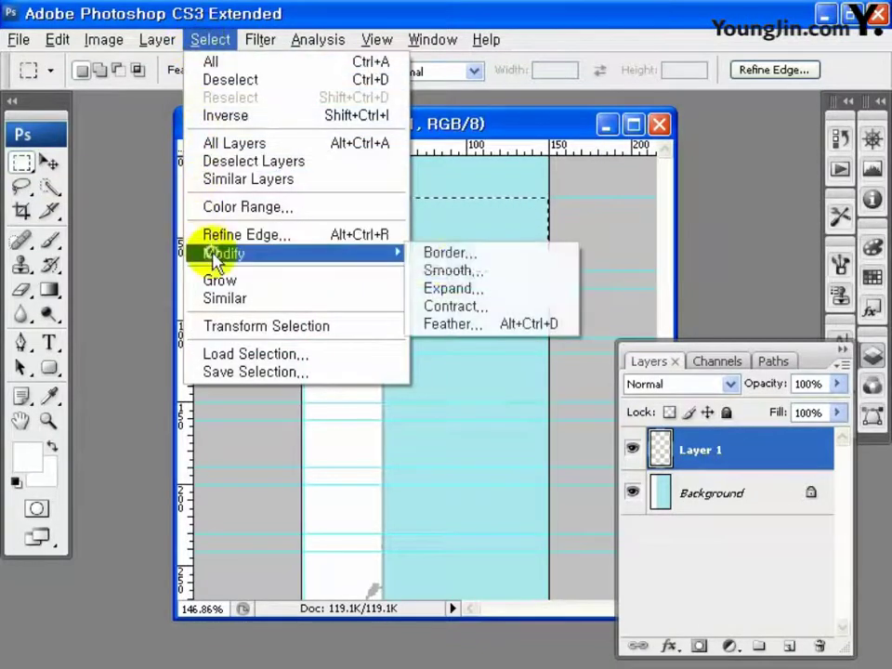
{"action": "left_click", "coordinate": [450, 268]}
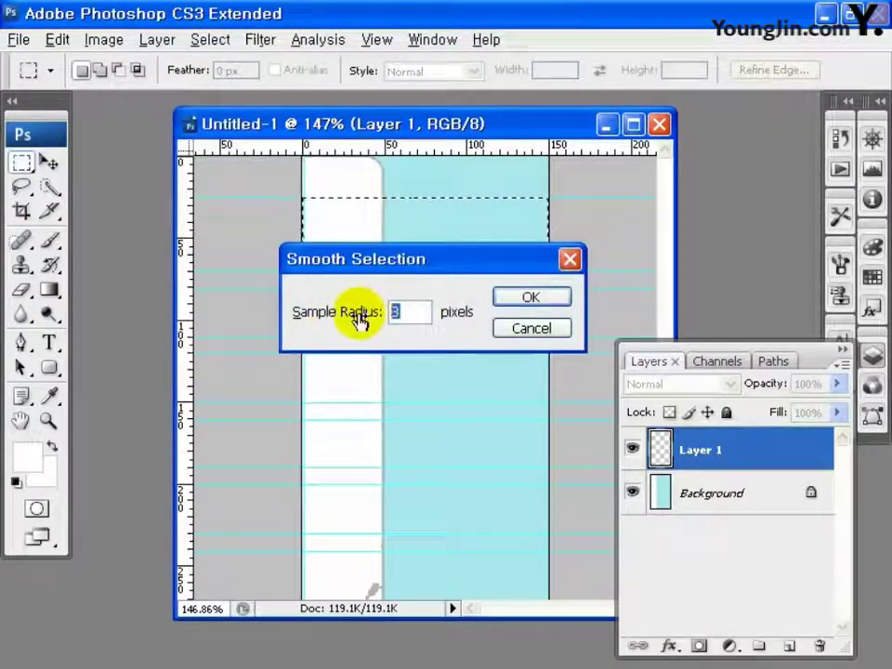
{"action": "left_click", "coordinate": [541, 296]}
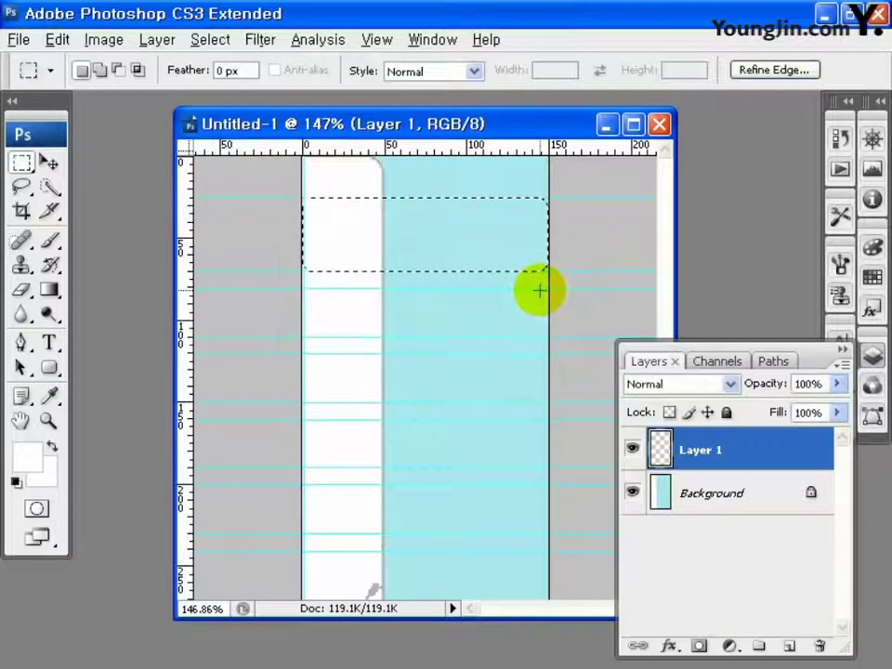
Set the foreground colour to light yellow #fffaac.
{"action": "left_click", "coordinate": [28, 455]}
{"action": "type", "text": "f"}
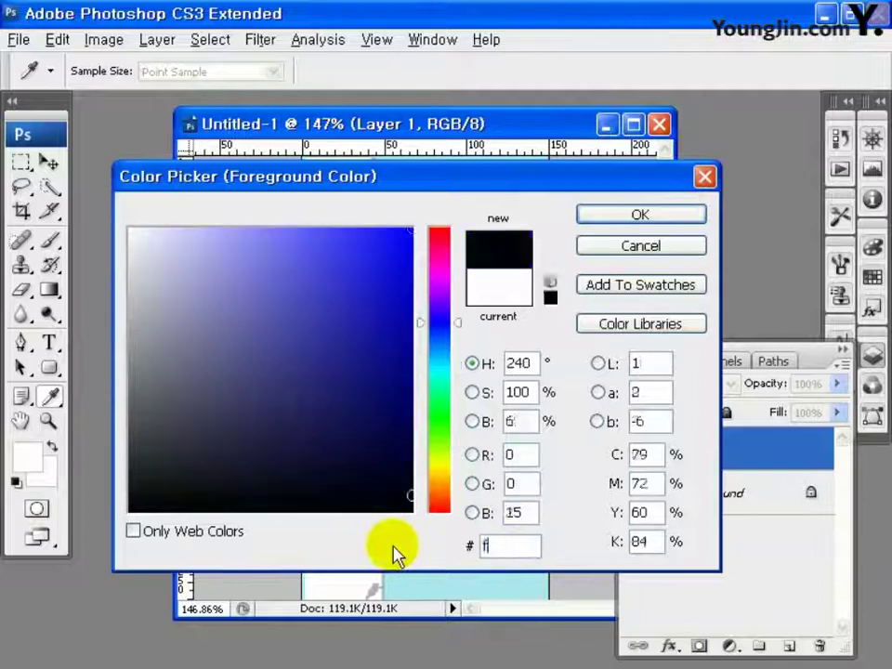
{"action": "type", "text": "ffaa"}
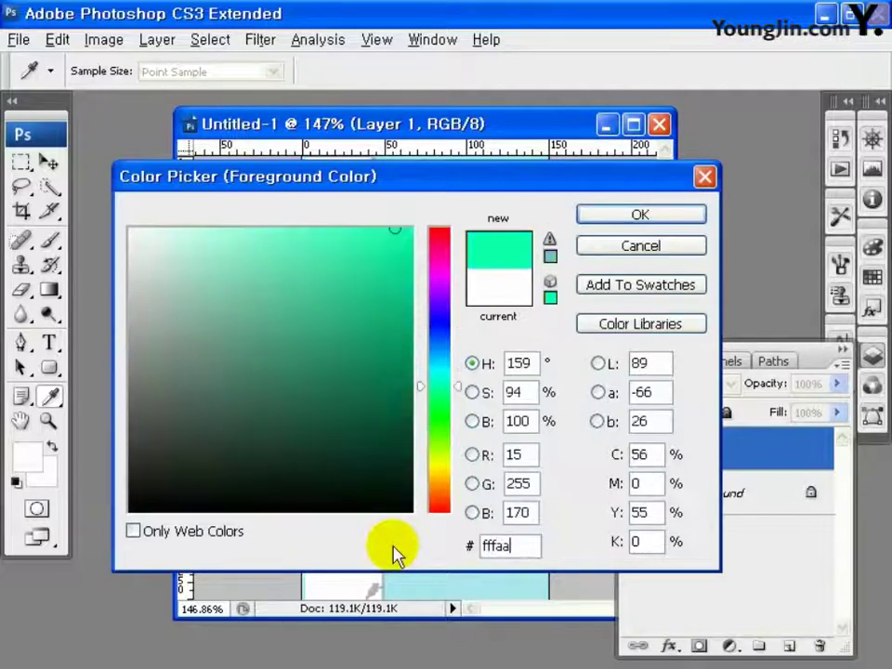
{"action": "type", "text": "c"}
{"action": "left_click", "coordinate": [668, 216]}
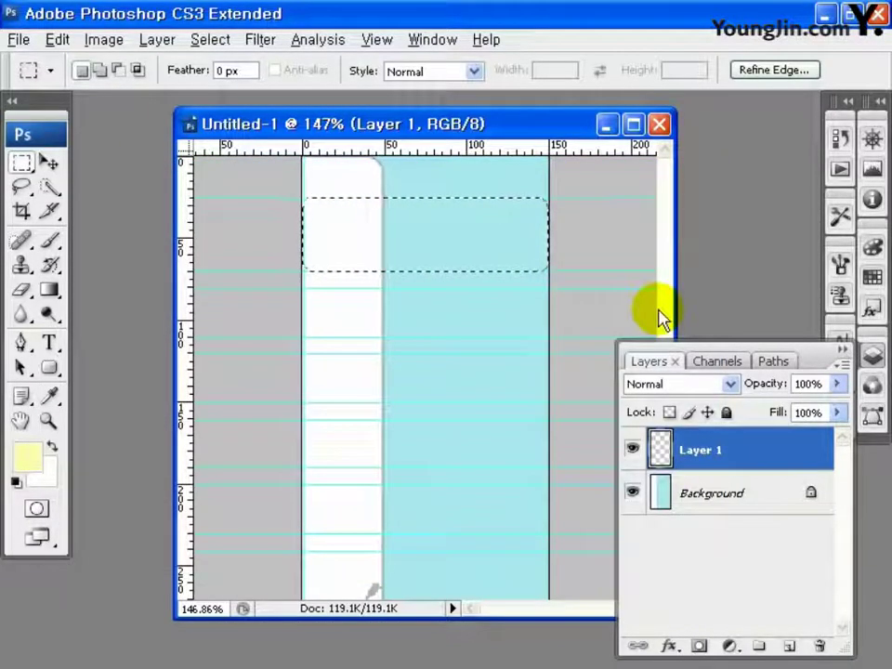
Fill the rounded selection with the foreground colour, outline it with a 1 px inside stroke in #a19c49, and deselect.
{"action": "key", "text": "alt+BackSpace"}
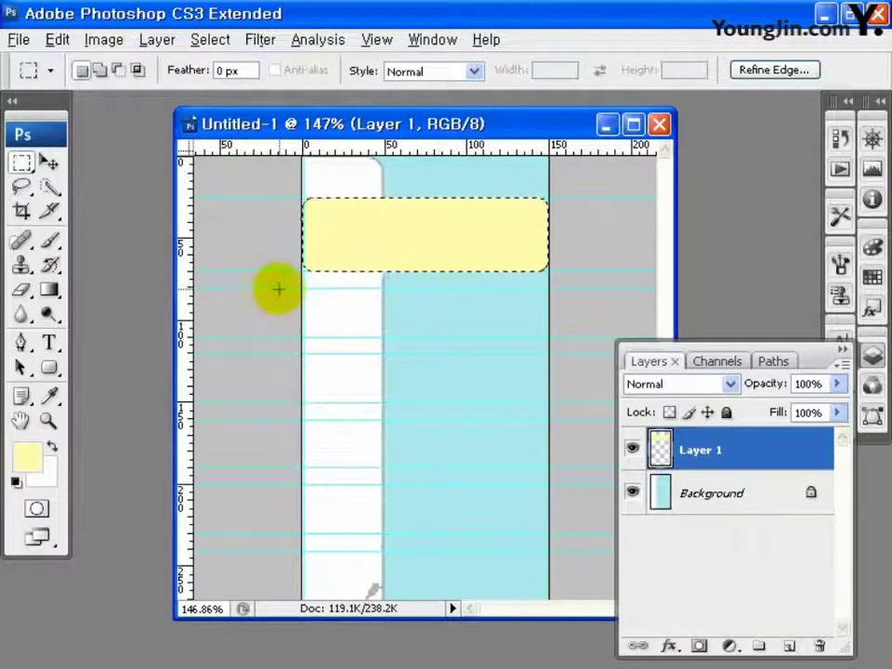
{"action": "left_click", "coordinate": [56, 40]}
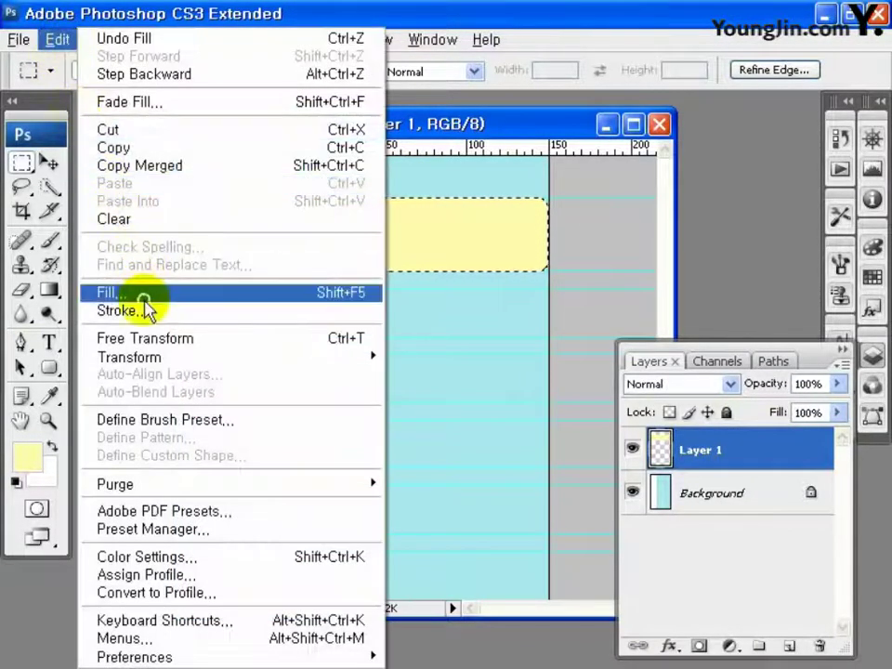
{"action": "left_click", "coordinate": [144, 310]}
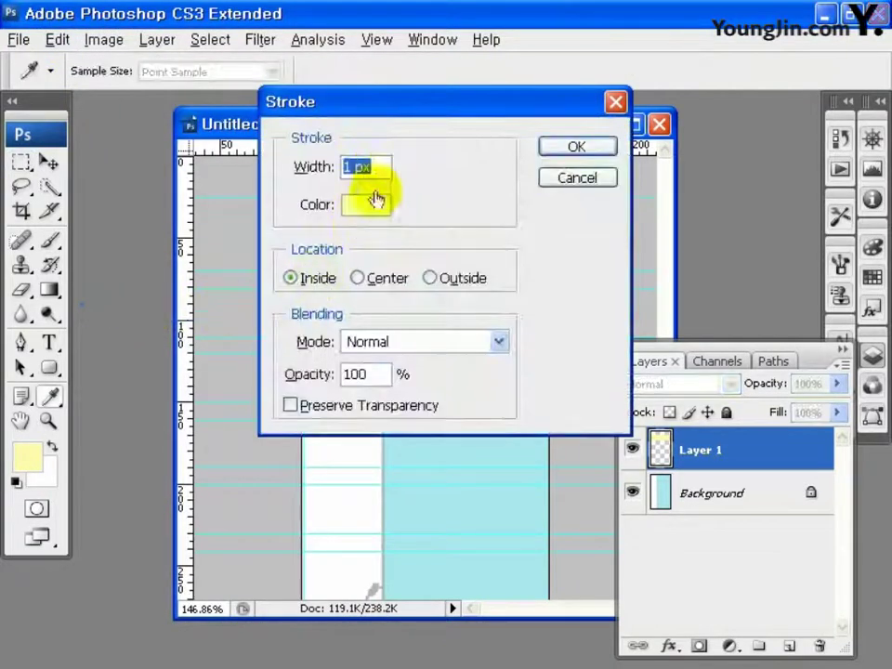
{"action": "left_click", "coordinate": [367, 204]}
{"action": "double_click", "coordinate": [527, 547]}
{"action": "type", "text": "a19c"}
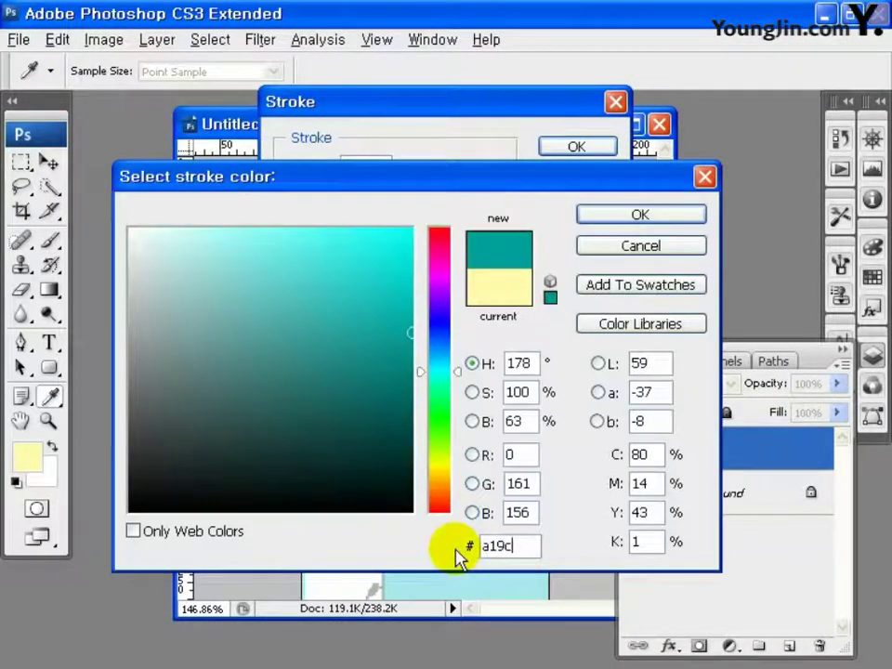
{"action": "key", "text": "BackSpace"}
{"action": "type", "text": "c"}
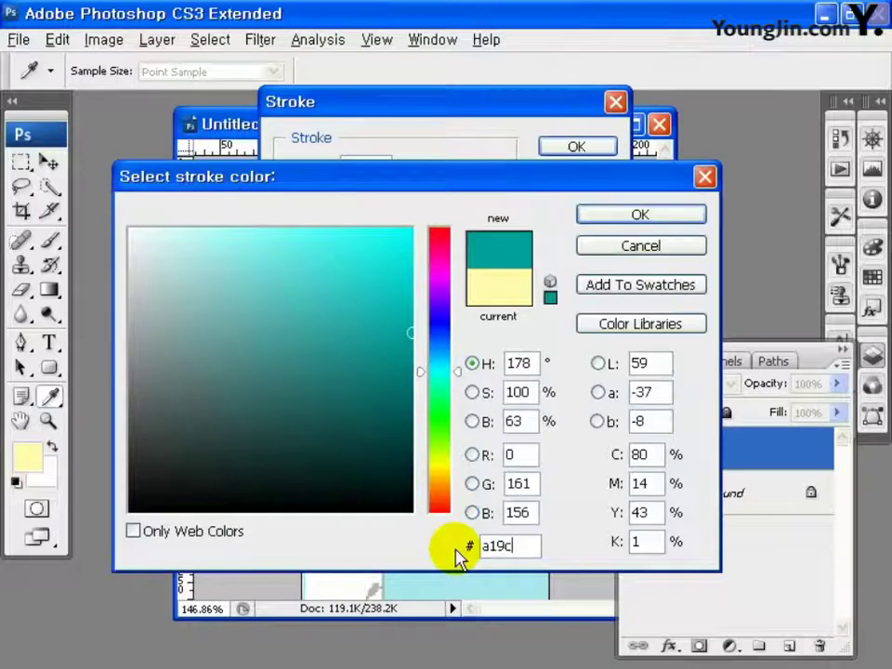
{"action": "type", "text": "49"}
{"action": "left_click", "coordinate": [661, 220]}
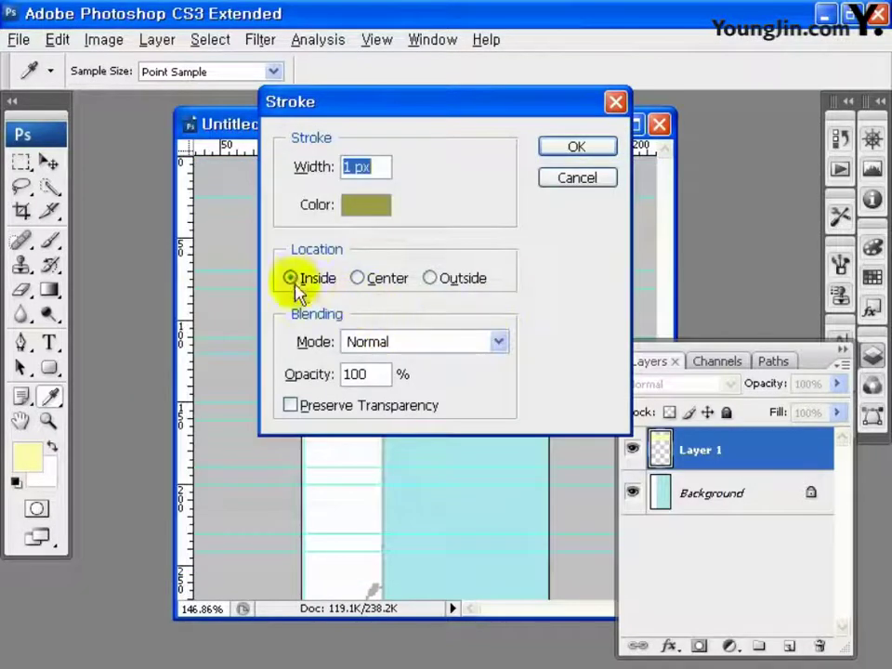
{"action": "left_click", "coordinate": [573, 177]}
{"action": "key", "text": "m"}
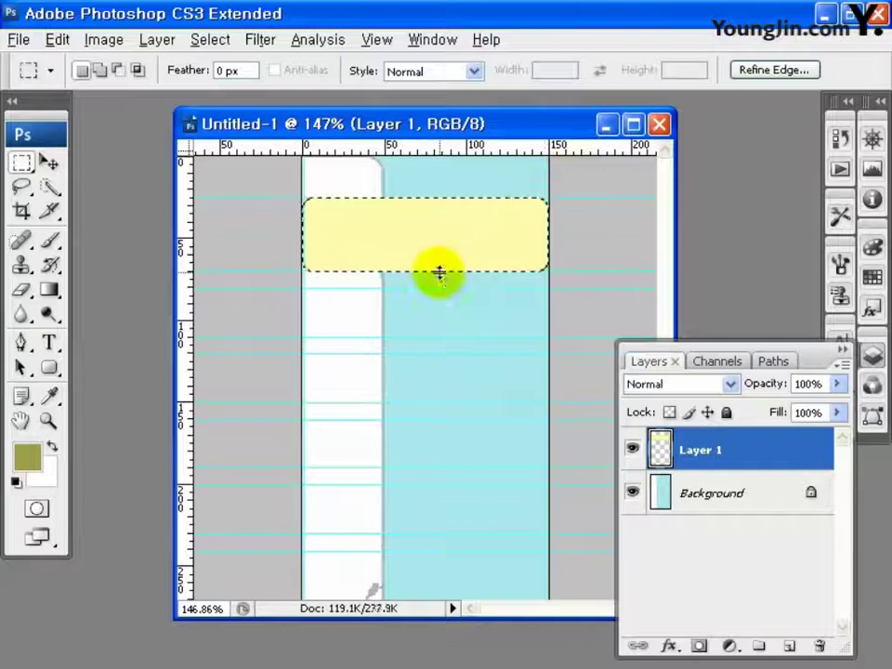
{"action": "left_click", "coordinate": [434, 283]}
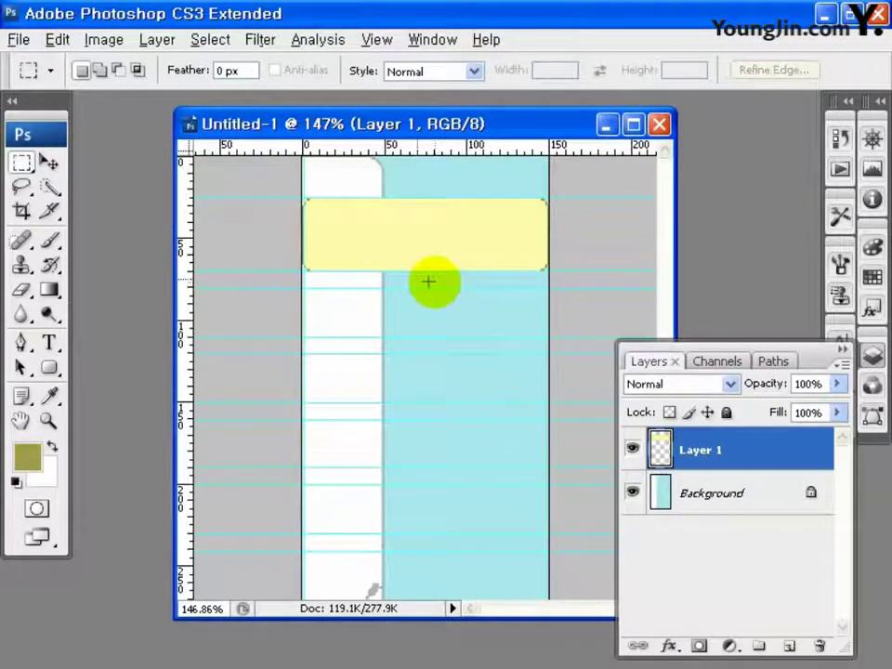
Set the Type tool to a 23 pt font size and the text colour to dark brown #6d4a0d.
{"action": "left_click", "coordinate": [50, 344]}
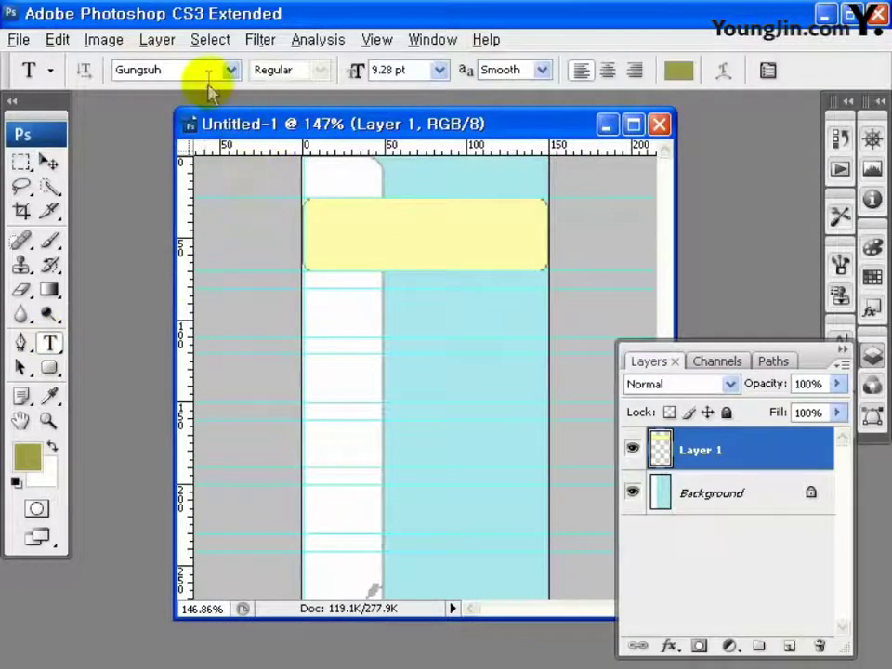
{"action": "left_click_drag", "start_coordinate": [420, 70], "coordinate": [357, 74]}
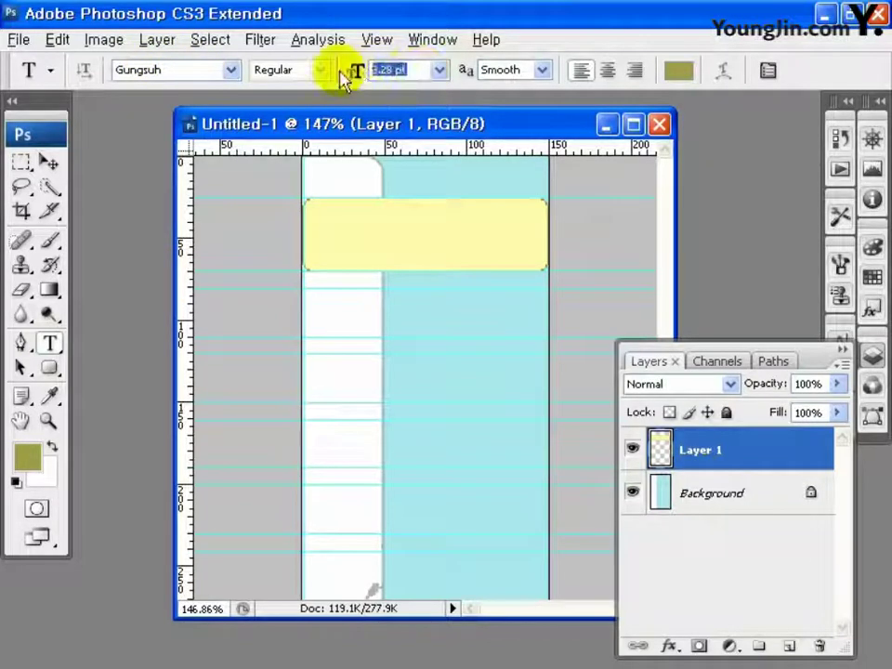
{"action": "key", "text": "Return"}
{"action": "left_click", "coordinate": [678, 71]}
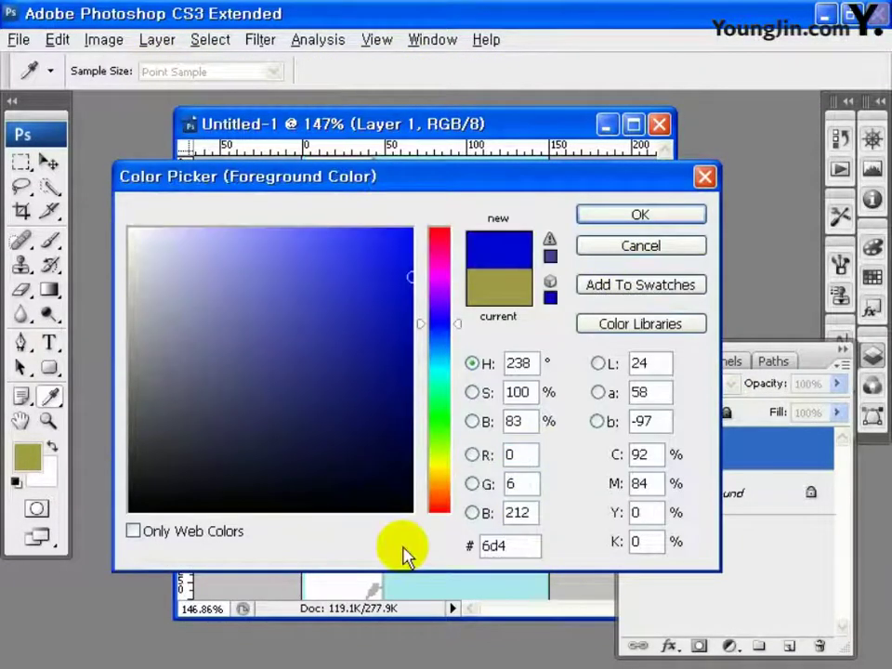
{"action": "type", "text": "a0d"}
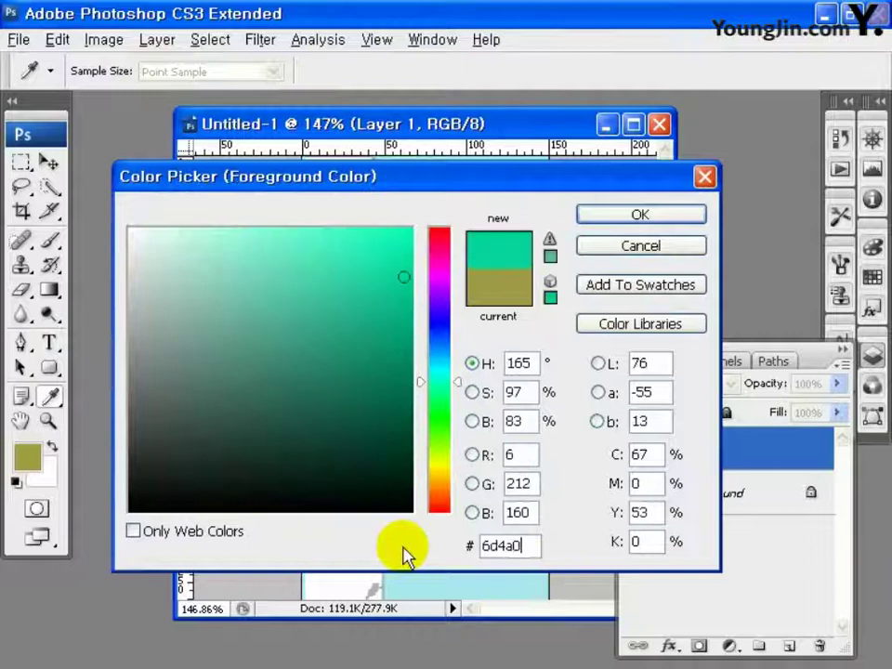
{"action": "left_click", "coordinate": [673, 213]}
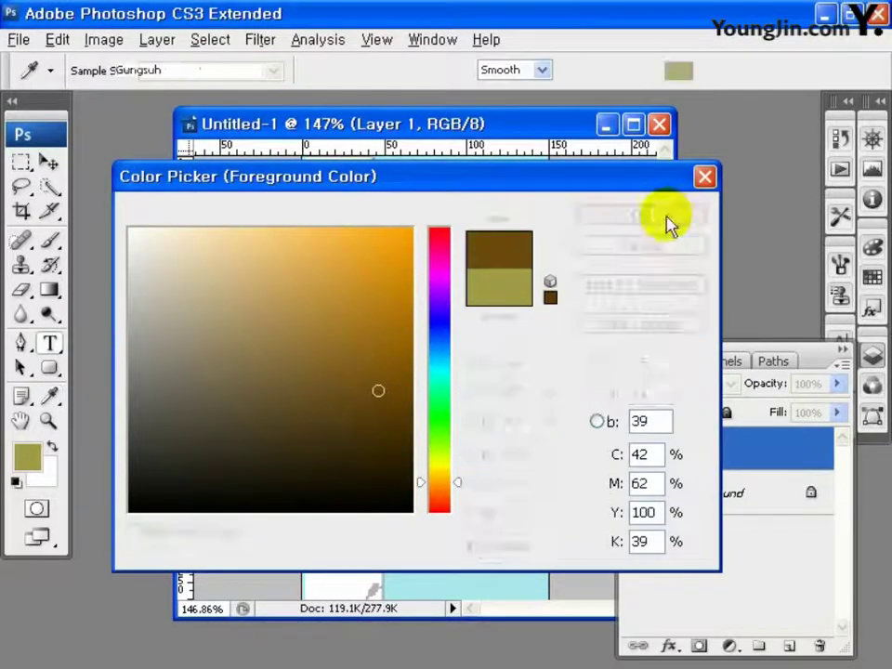
Add the text "독도 조류" on the yellow box and move it to the box's centre.
{"action": "left_click", "coordinate": [327, 238]}
{"action": "type", "text": "독도 조류"}
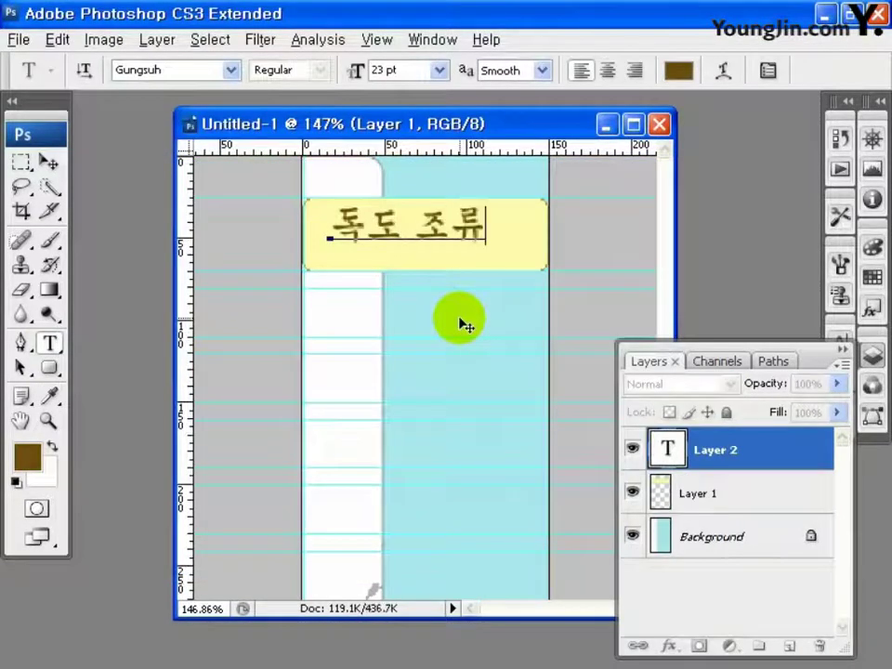
{"action": "left_click", "coordinate": [52, 164]}
{"action": "left_click_drag", "start_coordinate": [382, 234], "coordinate": [397, 232]}
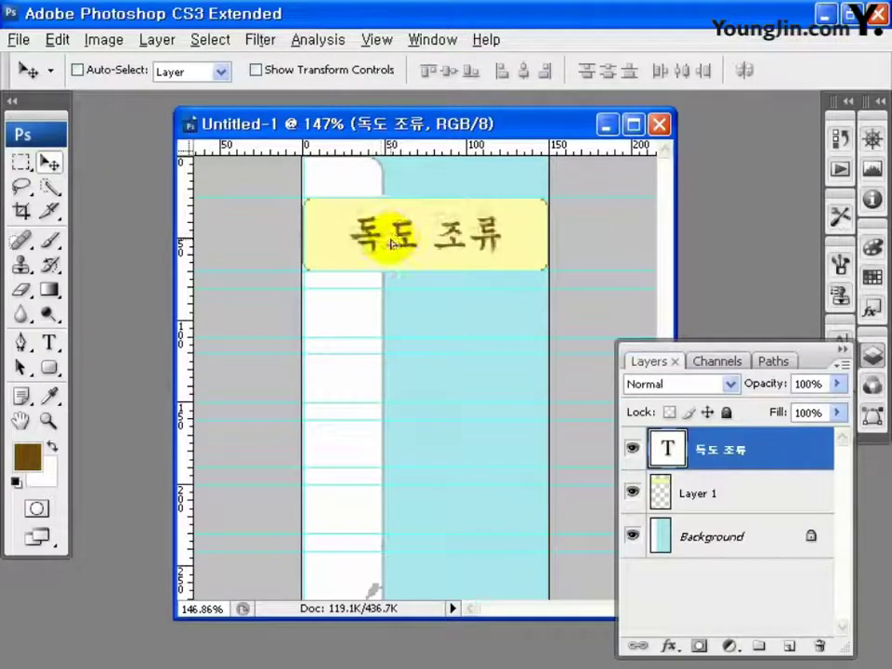
Place a vertical guide at 30 px, checking its position in the Info read-out at high zoom.
{"action": "left_click_drag", "start_coordinate": [183, 283], "coordinate": [354, 272]}
{"action": "key", "text": "F8"}
{"action": "key", "text": "ctrl+plus"}
{"action": "key", "text": "ctrl+plus"}
{"action": "key", "text": "ctrl+plus"}
{"action": "key", "text": "ctrl+plus"}
{"action": "key", "text": "ctrl+plus"}
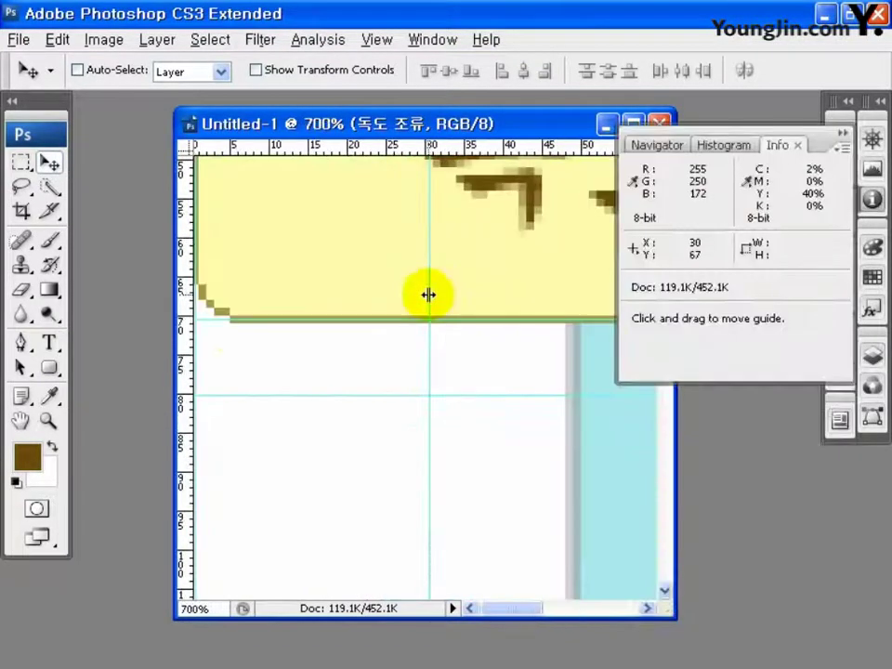
{"action": "key", "text": "F8"}
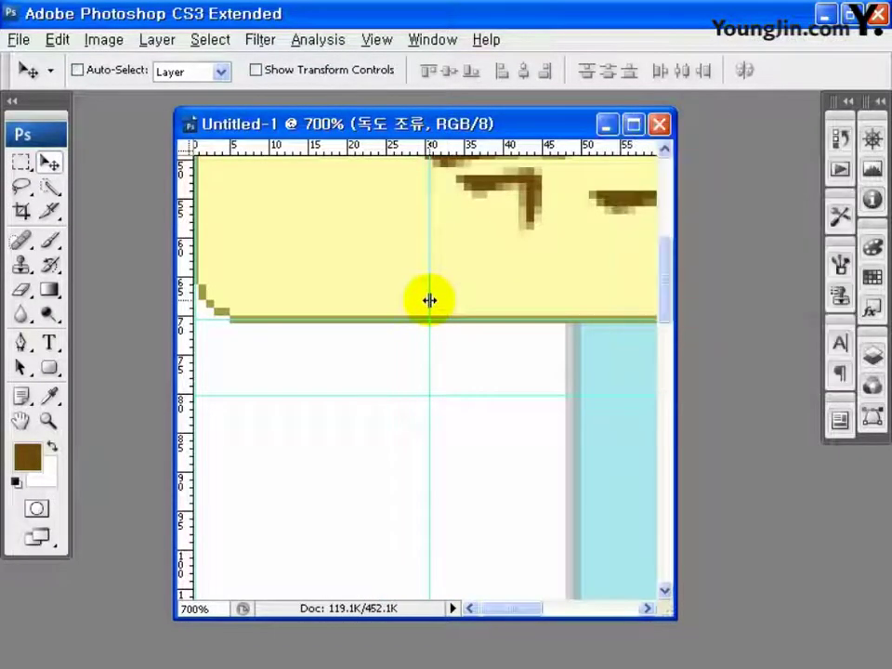
{"action": "key", "text": "ctrl+minus"}
Add a new layer and select the rectangle from the 30 px guide to the right edge, between the third and fourth horizontal guides.
{"action": "left_click", "coordinate": [872, 356]}
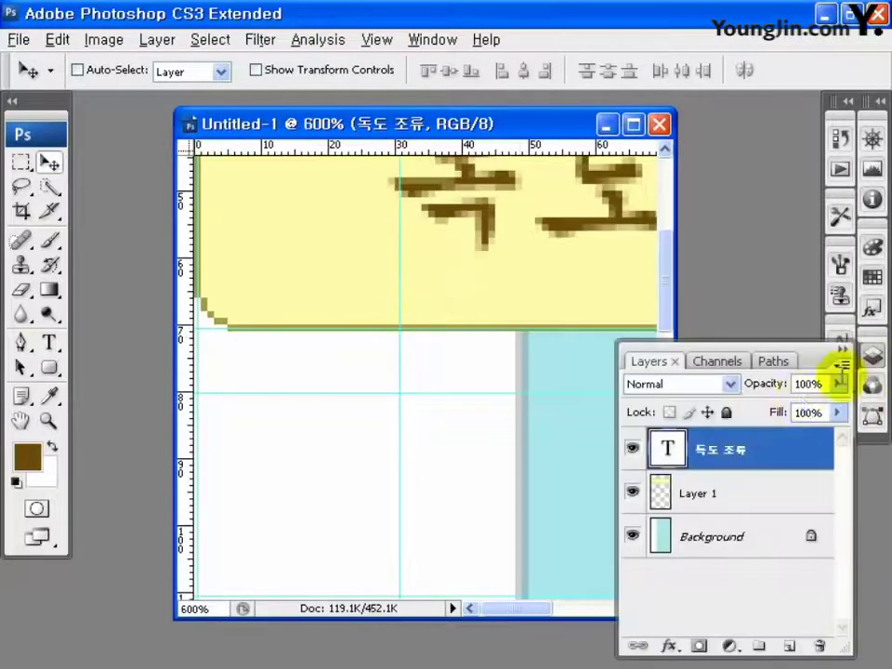
{"action": "left_click", "coordinate": [791, 641]}
{"action": "left_click", "coordinate": [21, 162]}
{"action": "key", "text": "ctrl+minus"}
{"action": "key", "text": "ctrl+minus"}
{"action": "key", "text": "ctrl+minus"}
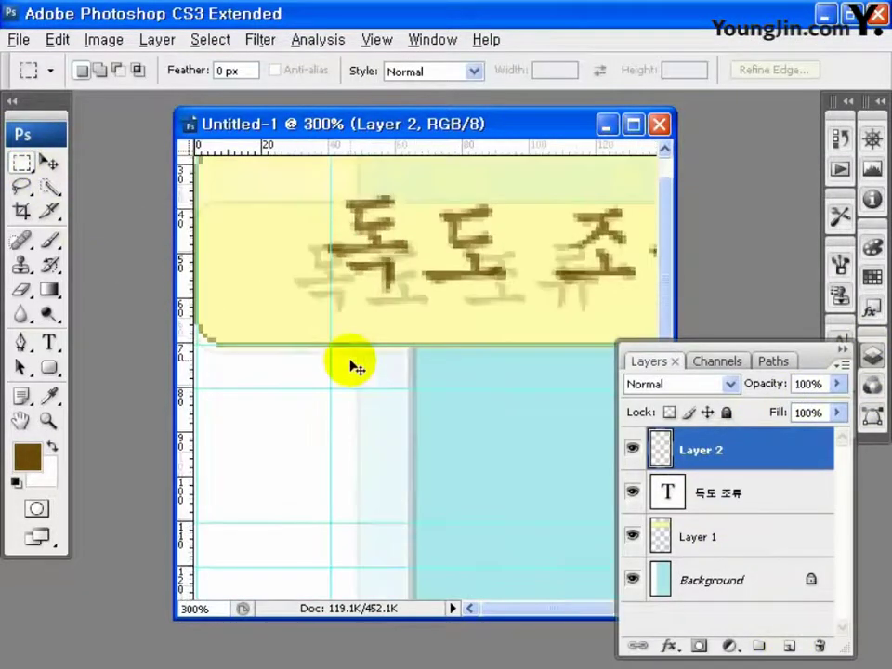
{"action": "key", "text": "ctrl+minus"}
{"action": "key", "text": "ctrl+minus"}
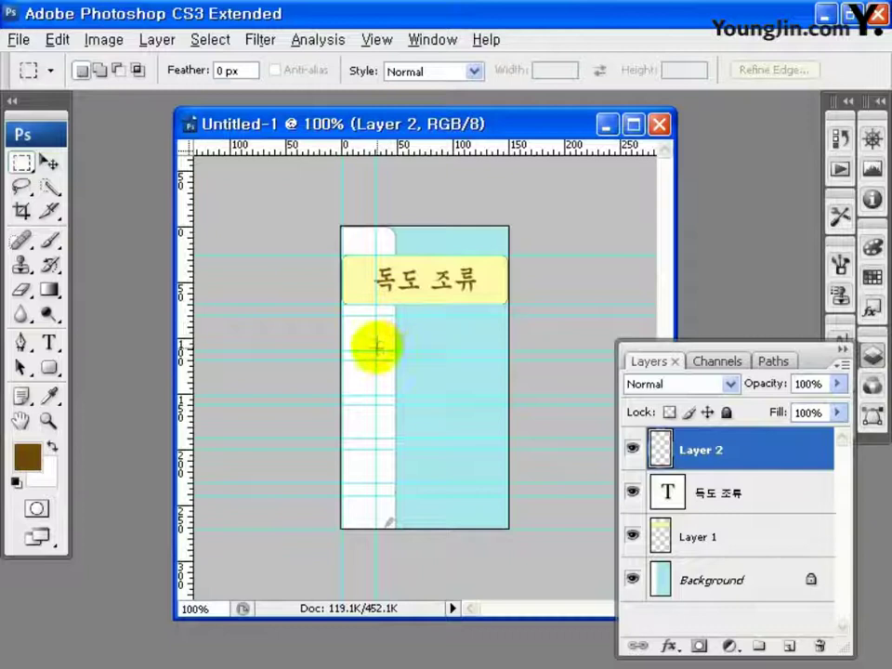
{"action": "left_click_drag", "start_coordinate": [375, 318], "coordinate": [503, 349]}
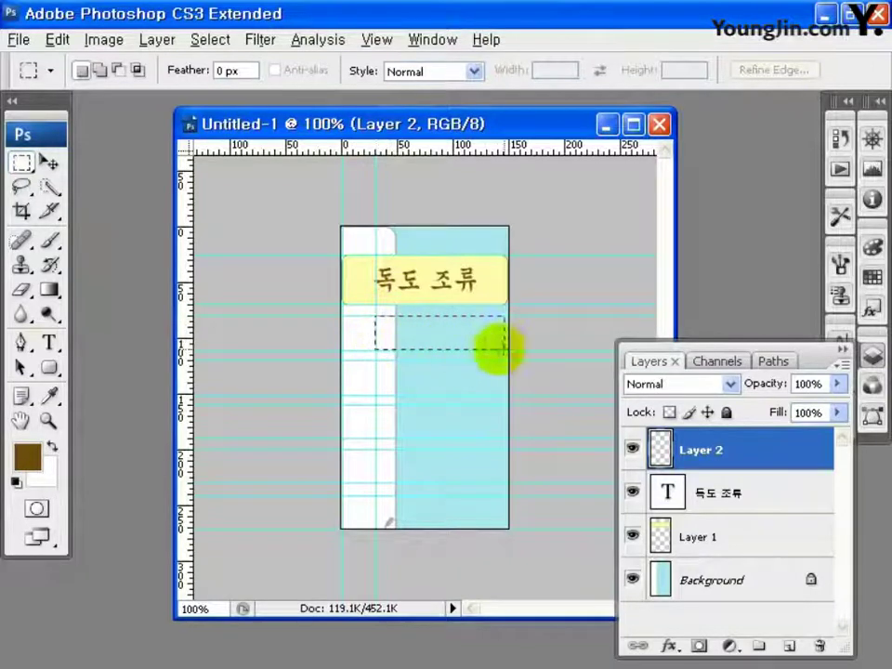
Smooth the smaller rectangular selection's corners with a sample radius of 3 pixels.
{"action": "left_click", "coordinate": [210, 40]}
{"action": "mouse_move", "coordinate": [261, 257]}
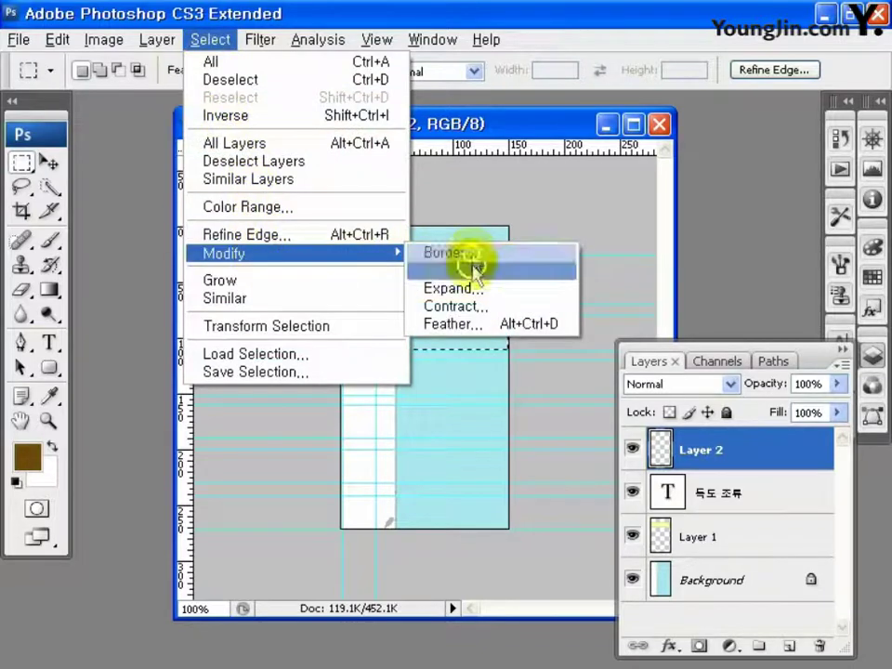
{"action": "left_click", "coordinate": [465, 266]}
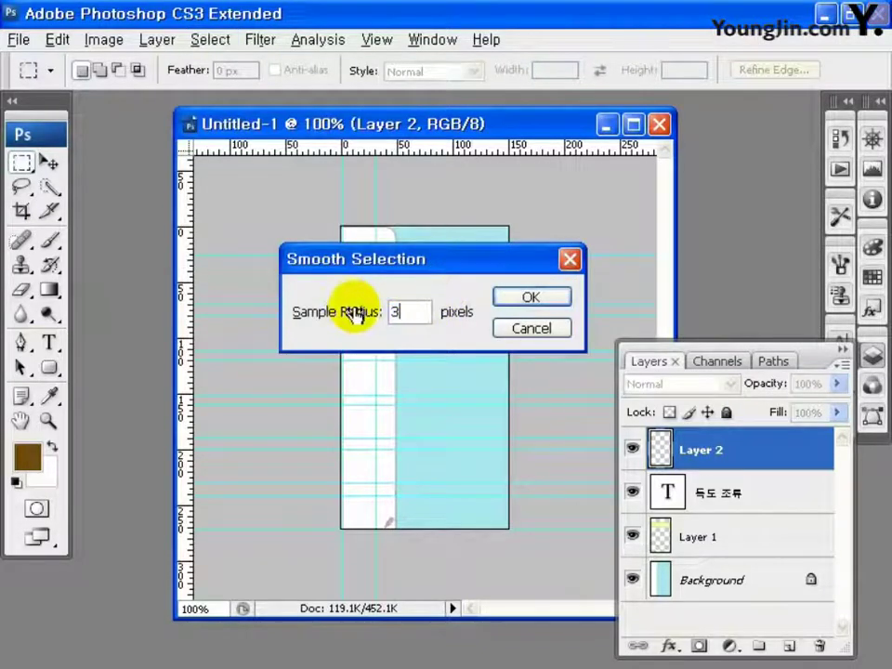
{"action": "left_click", "coordinate": [530, 297]}
Set the foreground colour to #fffaac and fill the smaller rounded selection with it.
{"action": "left_click", "coordinate": [28, 455]}
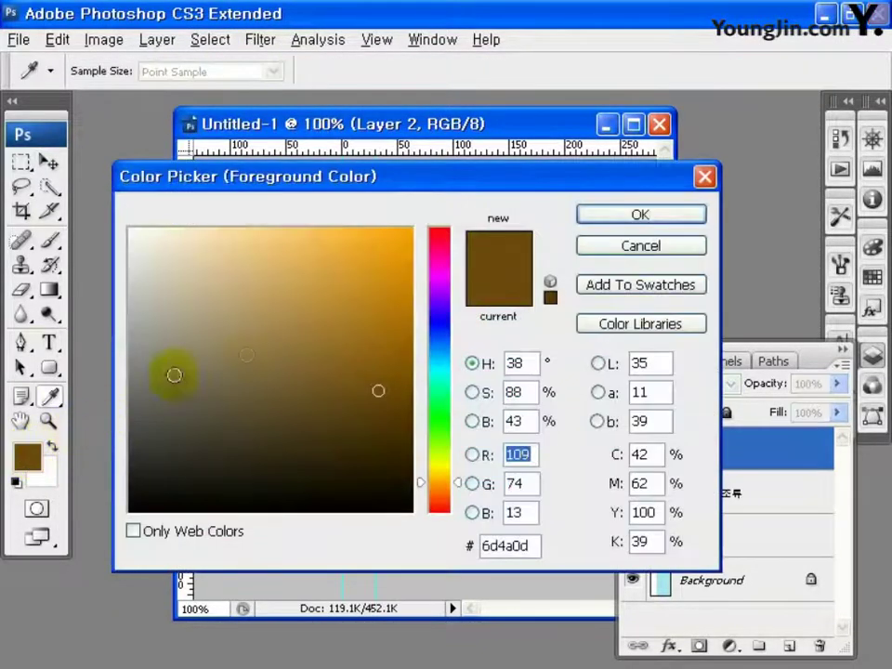
{"action": "left_click", "coordinate": [536, 545]}
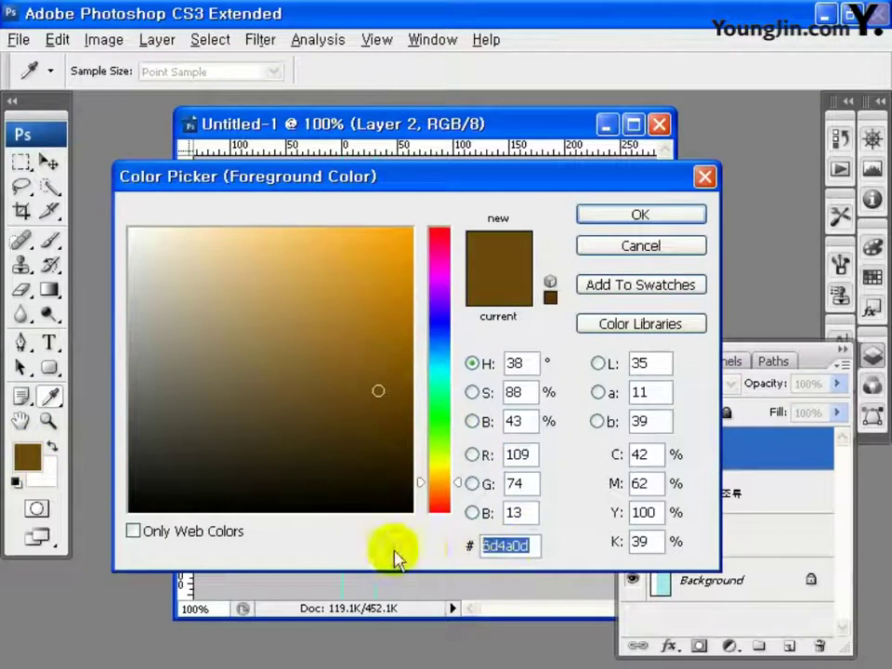
{"action": "type", "text": "fffaa"}
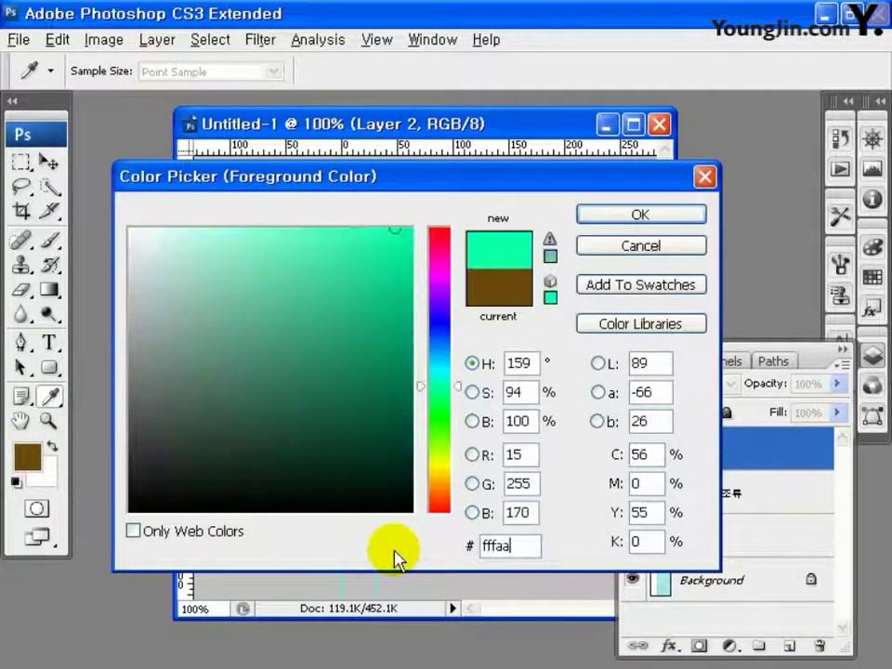
{"action": "type", "text": "c"}
{"action": "left_click", "coordinate": [653, 216]}
{"action": "key", "text": "m"}
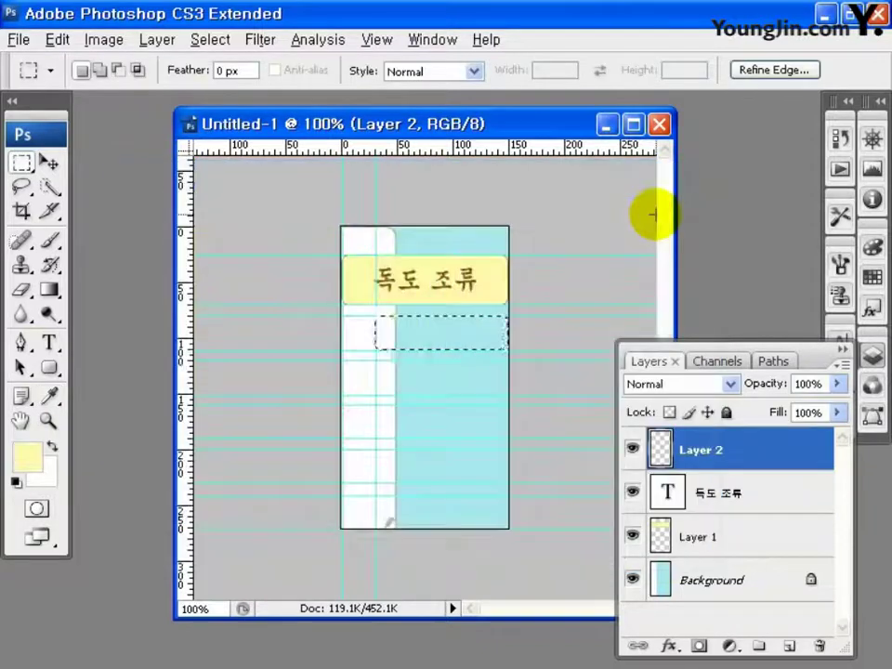
{"action": "key", "text": "alt+BackSpace"}
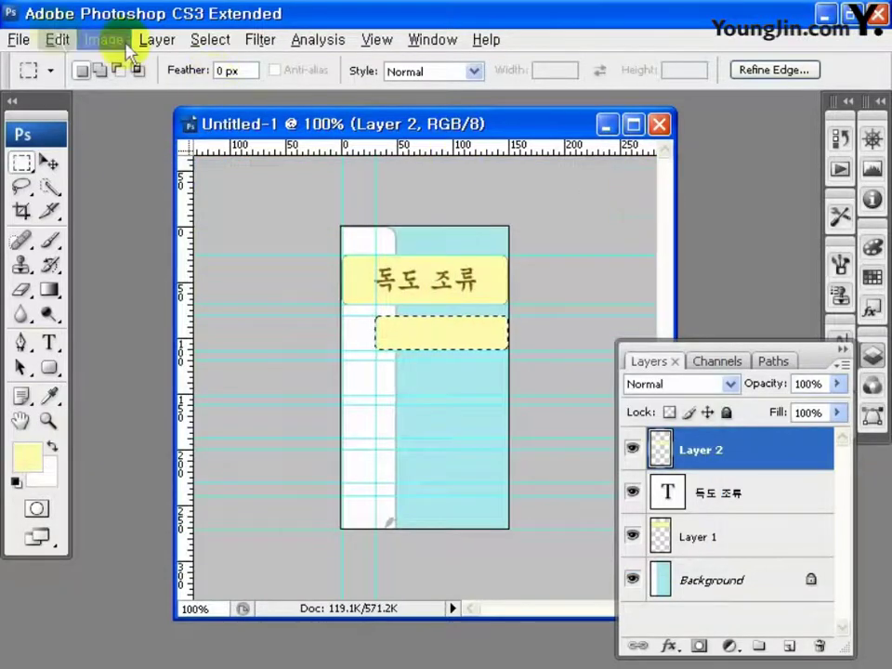
Outline the smaller yellow box with a 1 px inside stroke in #a19c49 and deselect.
{"action": "left_click", "coordinate": [57, 39]}
{"action": "left_click", "coordinate": [140, 310]}
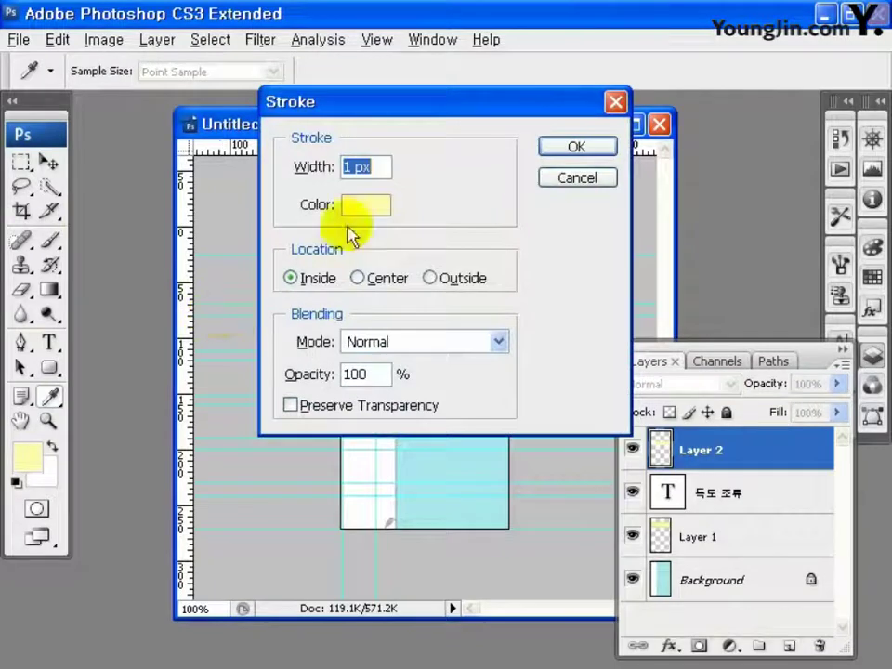
{"action": "left_click", "coordinate": [366, 205]}
{"action": "double_click", "coordinate": [534, 543]}
{"action": "type", "text": "a19c49"}
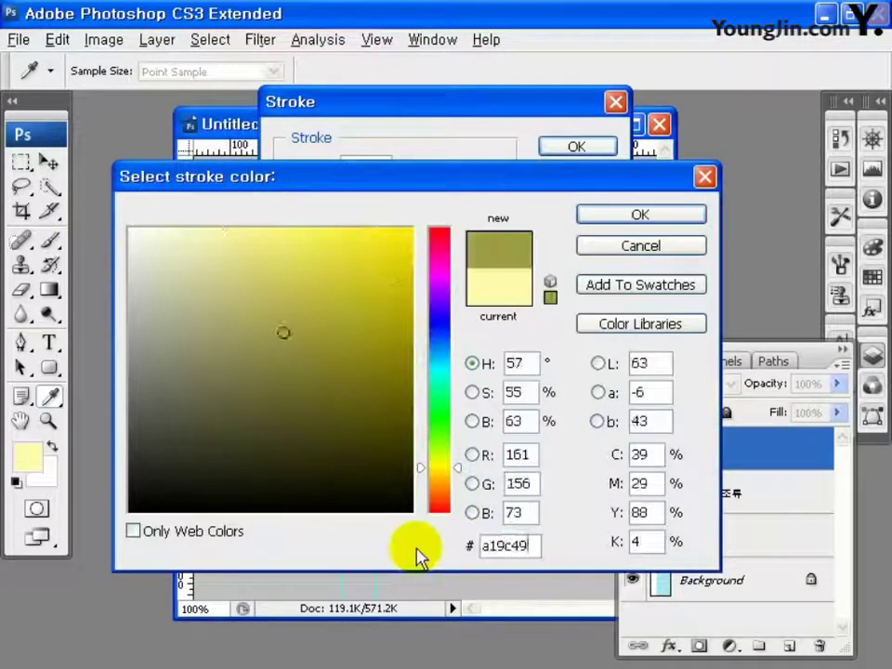
{"action": "left_click", "coordinate": [640, 214]}
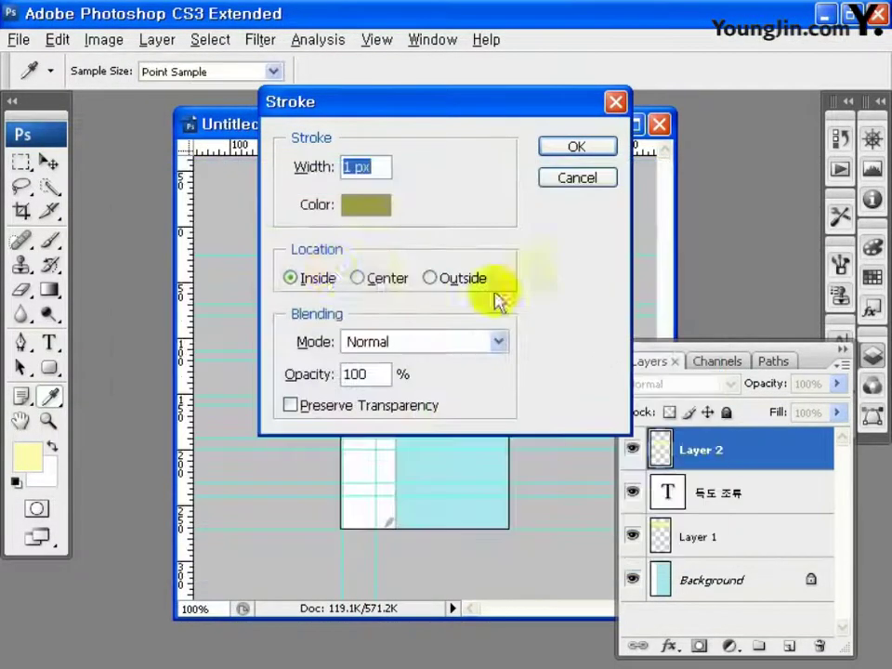
{"action": "left_click", "coordinate": [567, 145]}
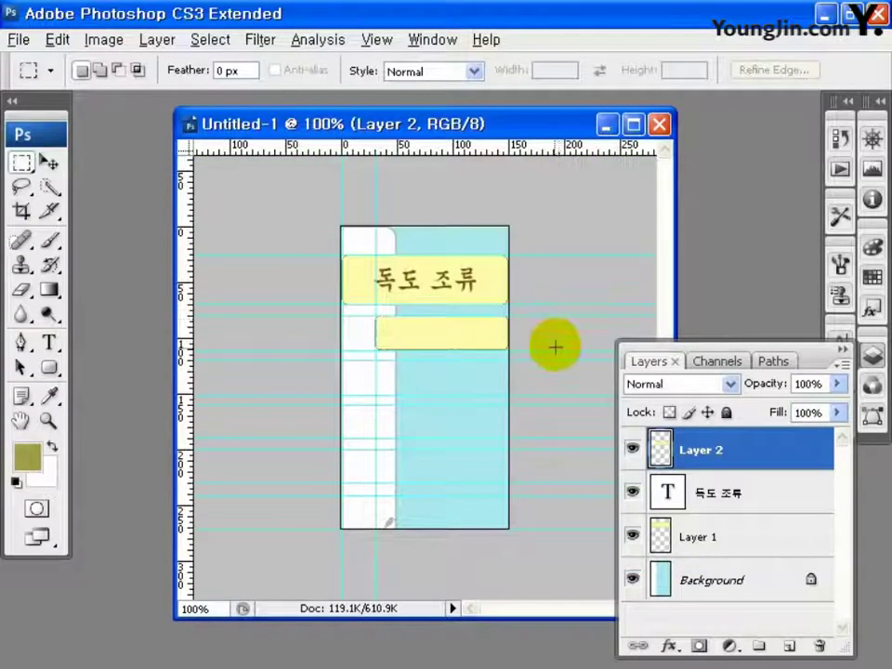
Set the Type tool's font size to 15 pt for the smaller box's label.
{"action": "left_click_drag", "start_coordinate": [309, 198], "coordinate": [523, 557]}
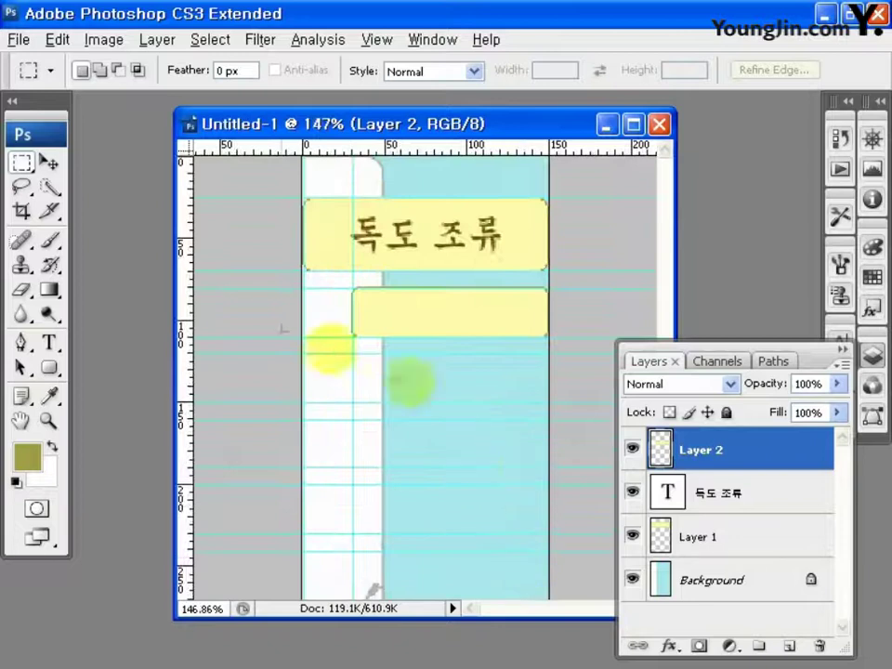
{"action": "left_click", "coordinate": [53, 346]}
{"action": "left_click", "coordinate": [358, 73]}
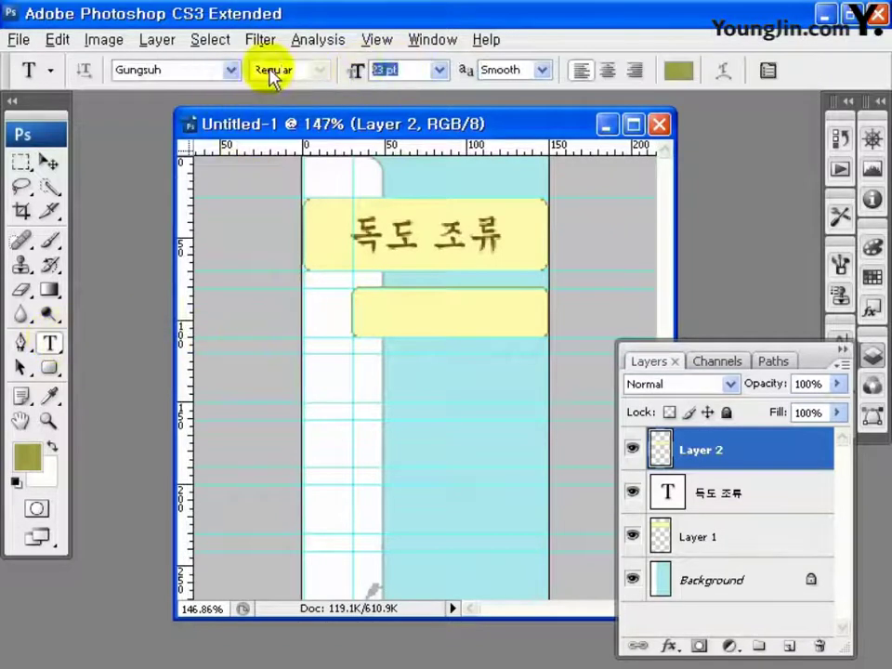
{"action": "key", "text": "Return"}
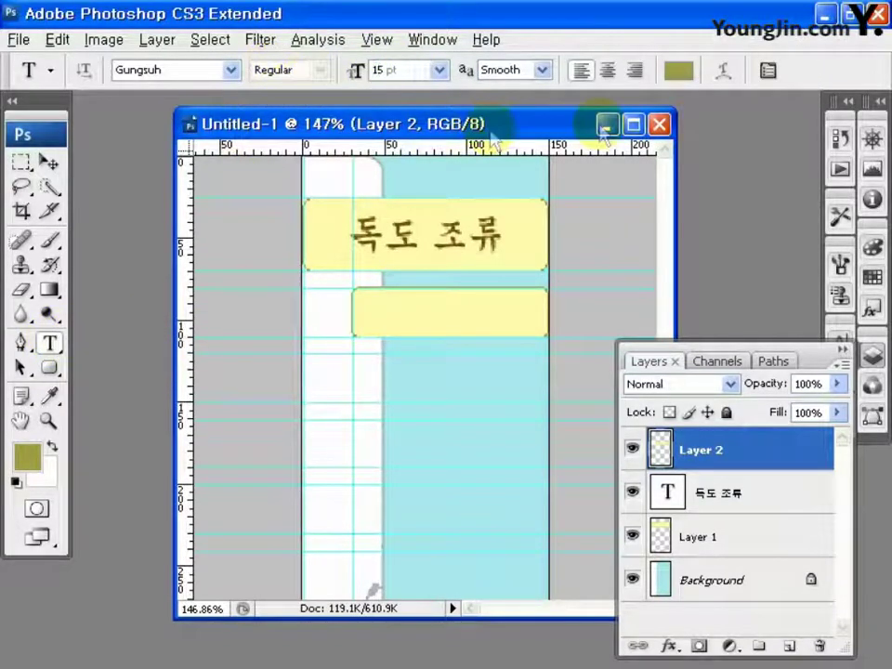
Set the text colour for the smaller box's label to #6d4d0d.
{"action": "left_click", "coordinate": [675, 71]}
{"action": "double_click", "coordinate": [520, 546]}
{"action": "type", "text": "6d4d"}
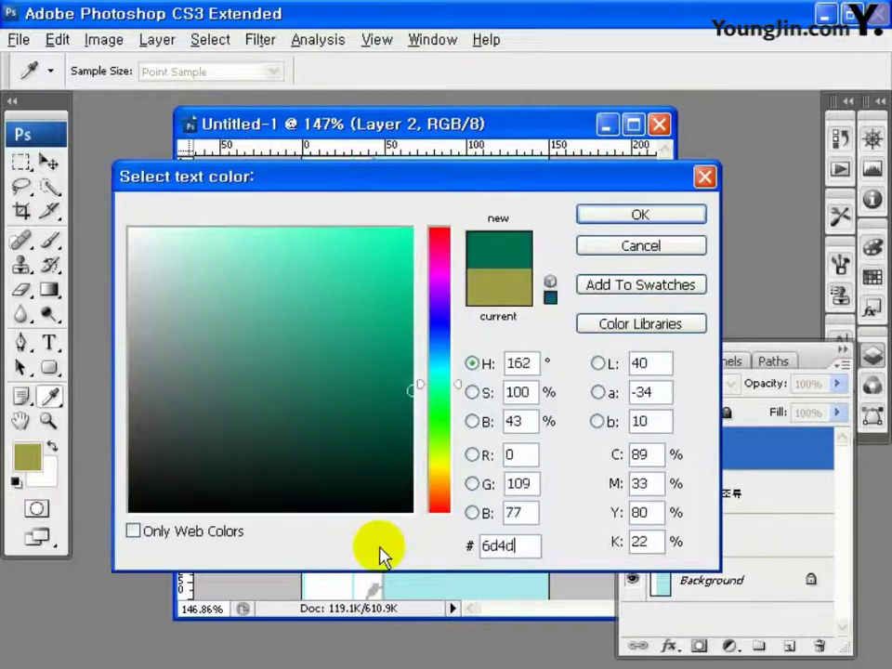
{"action": "type", "text": "0d"}
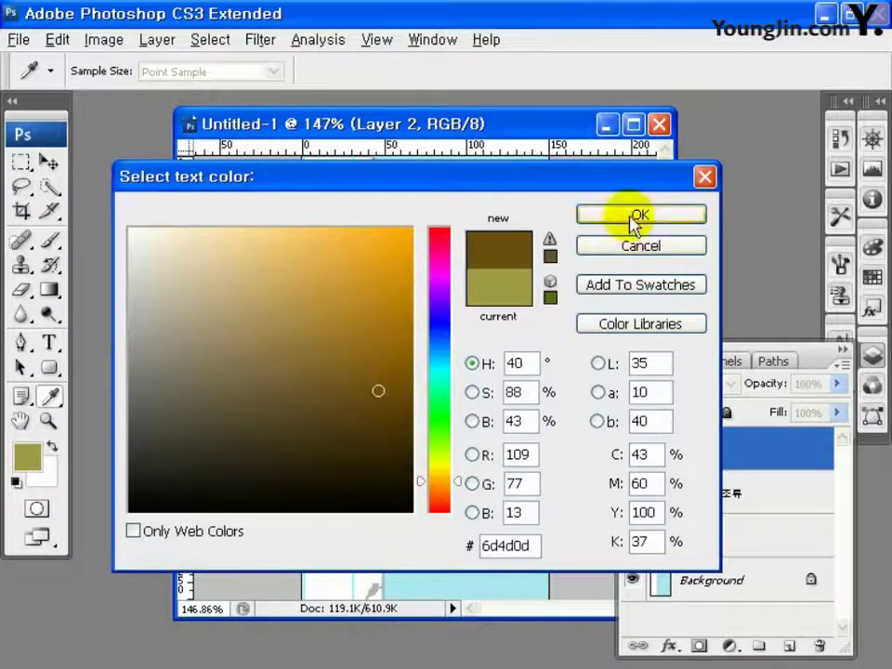
{"action": "left_click", "coordinate": [637, 215]}
Label the smaller yellow box 괭이 갈매기 and position the text centred within it.
{"action": "left_click", "coordinate": [378, 313]}
{"action": "type", "text": "궤"}
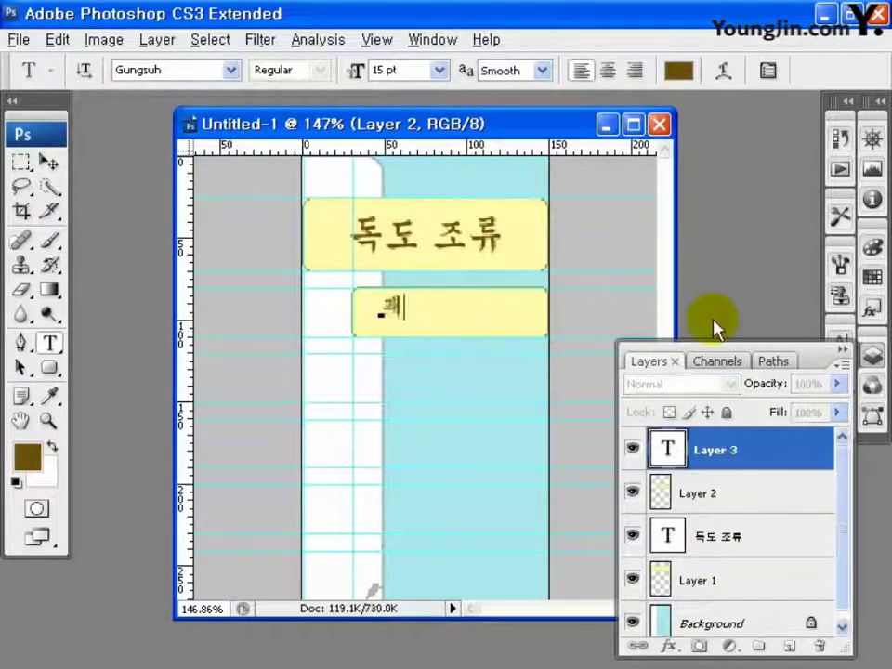
{"action": "type", "text": "이 갈매기"}
{"action": "key", "text": "ctrl+Return"}
{"action": "left_click", "coordinate": [50, 162]}
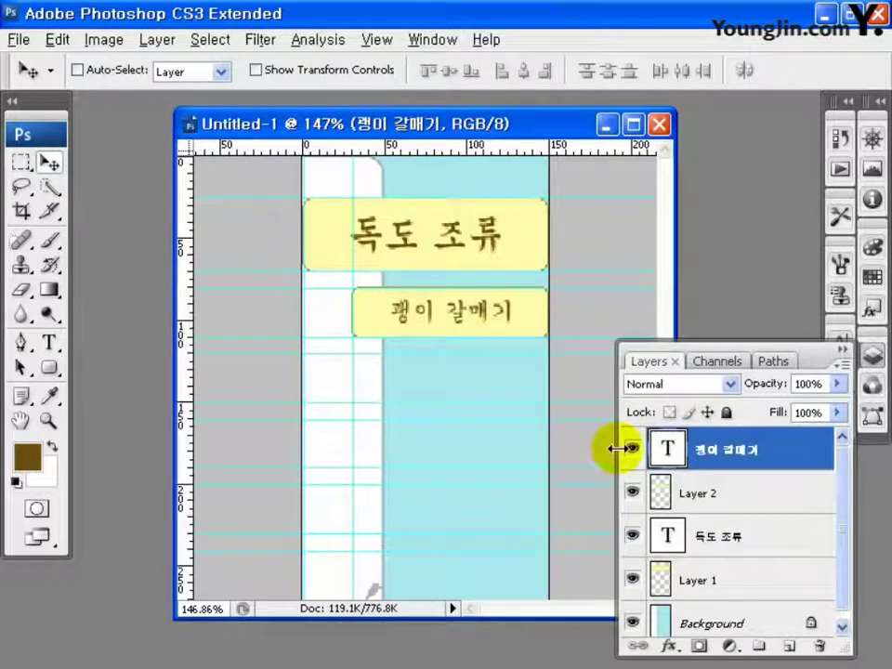
Group the smaller yellow box with its label and set the group's opacity to 75%.
{"action": "left_click", "coordinate": [733, 490]}
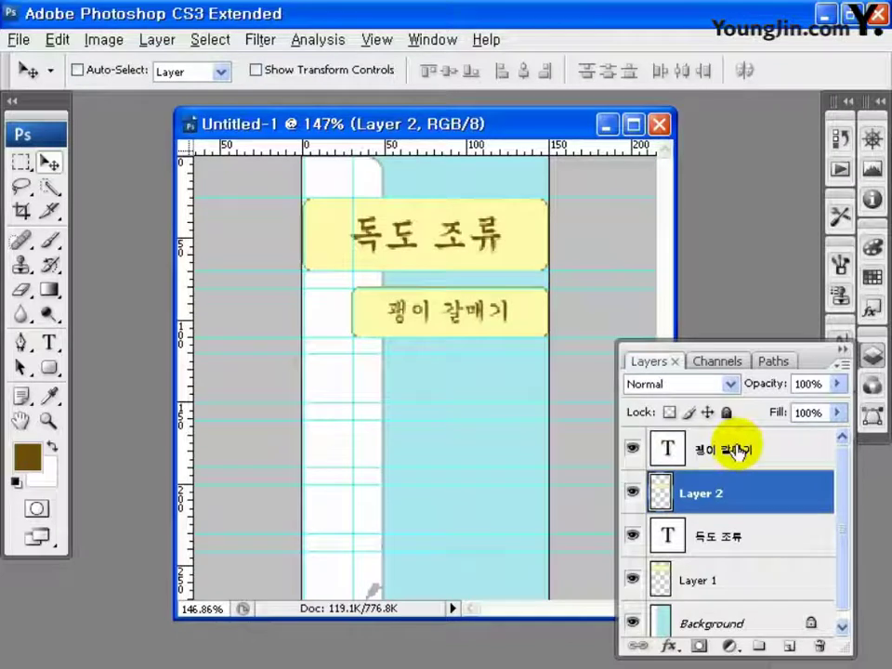
{"action": "left_click", "coordinate": [737, 451], "text": "ctrl"}
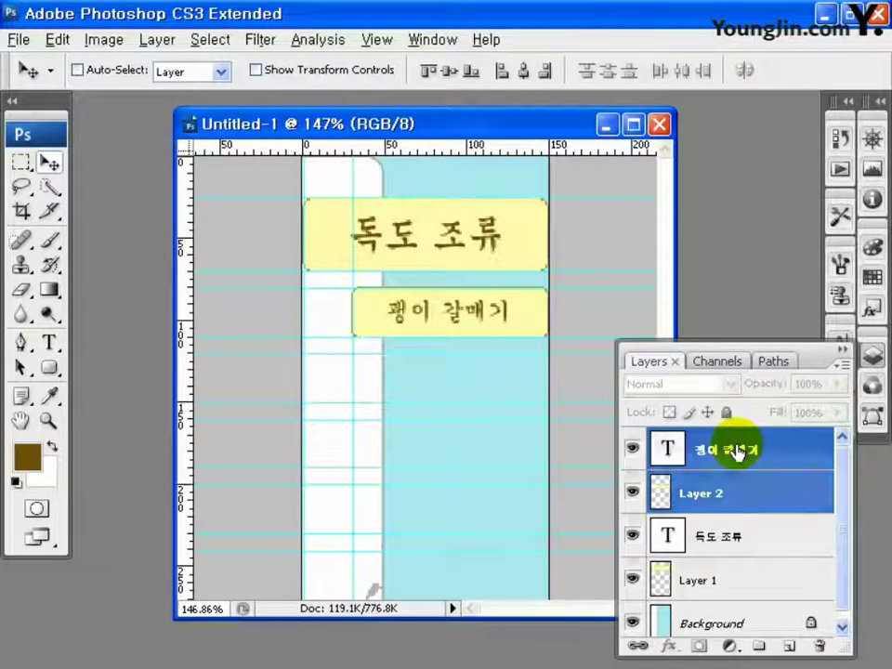
{"action": "key", "text": "ctrl+g"}
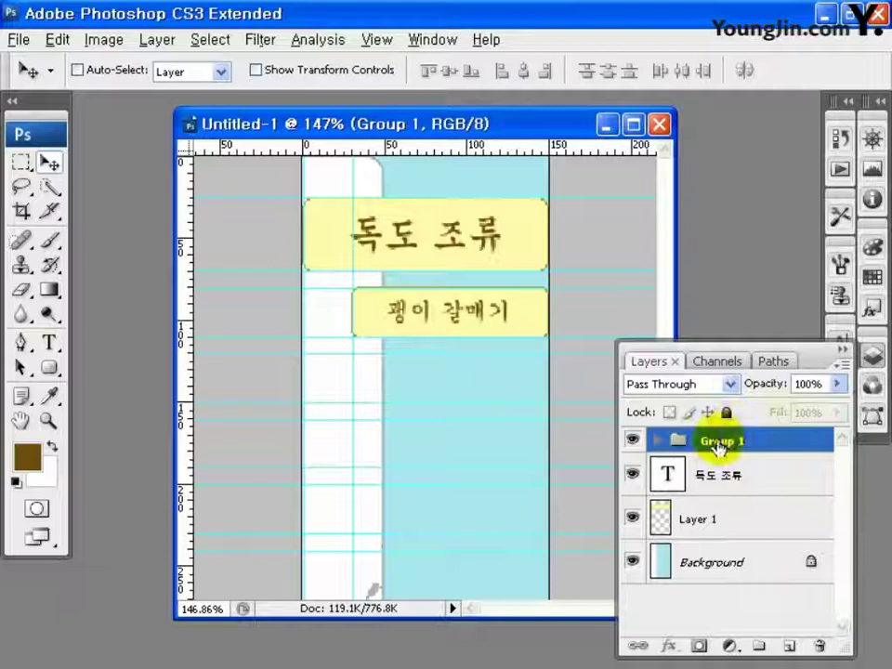
{"action": "left_click", "coordinate": [838, 384]}
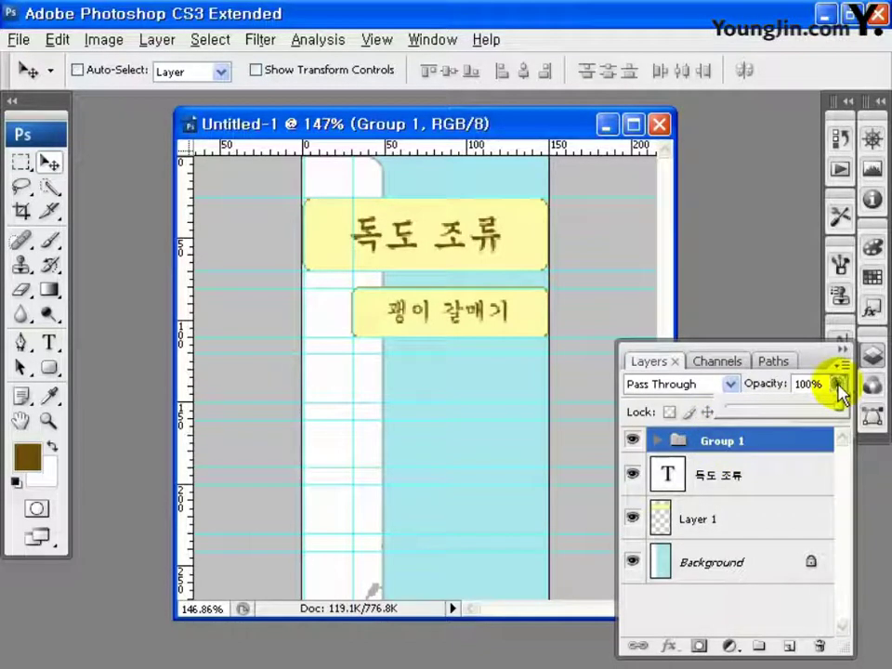
{"action": "left_click", "coordinate": [785, 394]}
{"action": "left_click", "coordinate": [810, 384]}
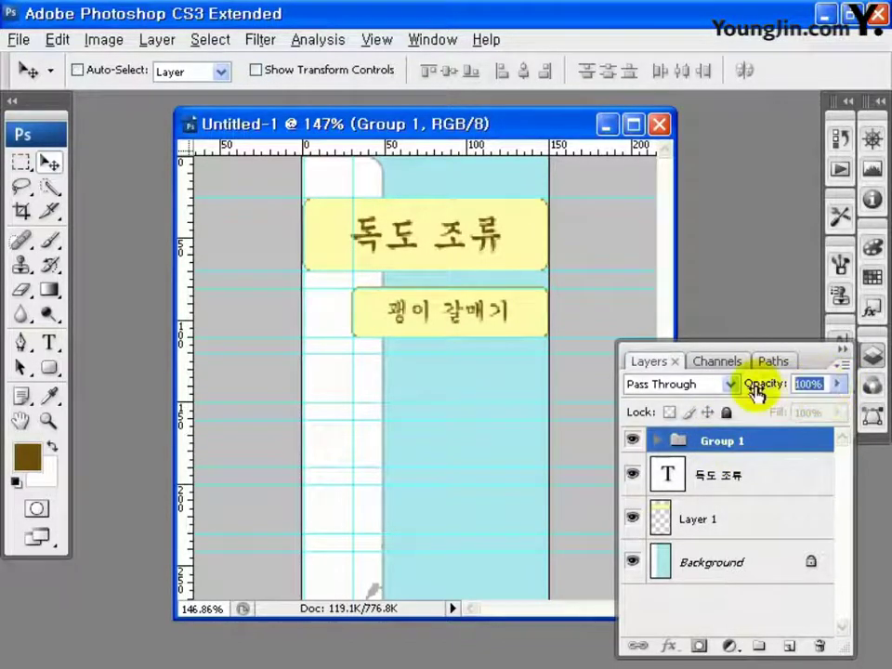
{"action": "type", "text": "75"}
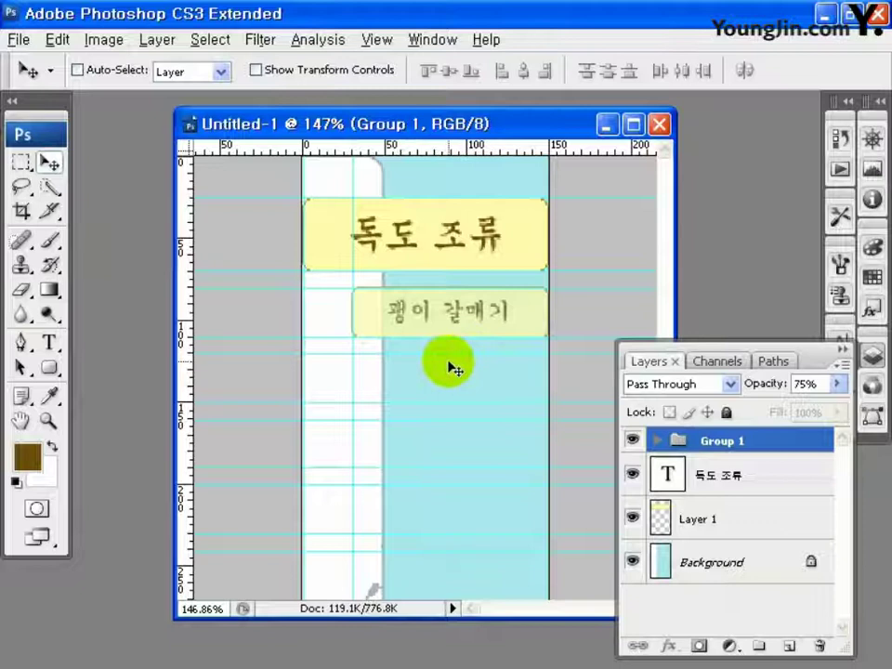
Duplicate the small button group four times.
{"action": "left_click_drag", "start_coordinate": [667, 436], "coordinate": [792, 649]}
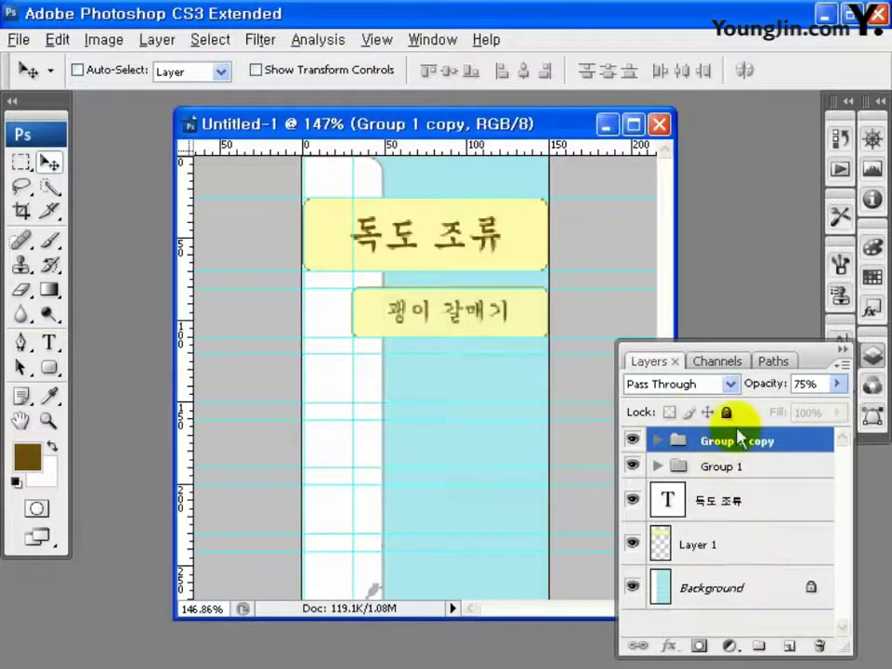
{"action": "left_click_drag", "start_coordinate": [737, 433], "coordinate": [790, 648]}
{"action": "left_click_drag", "start_coordinate": [762, 448], "coordinate": [788, 637]}
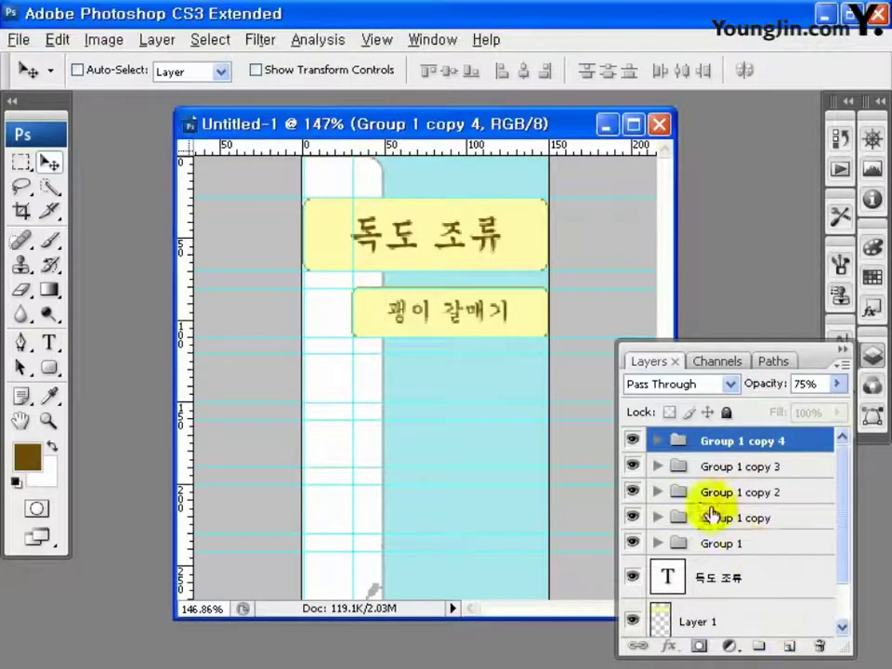
Arrange the four button copies in a column below the original small button, aligned to the guides.
{"action": "left_click", "coordinate": [750, 520]}
{"action": "left_click_drag", "start_coordinate": [478, 323], "coordinate": [464, 397]}
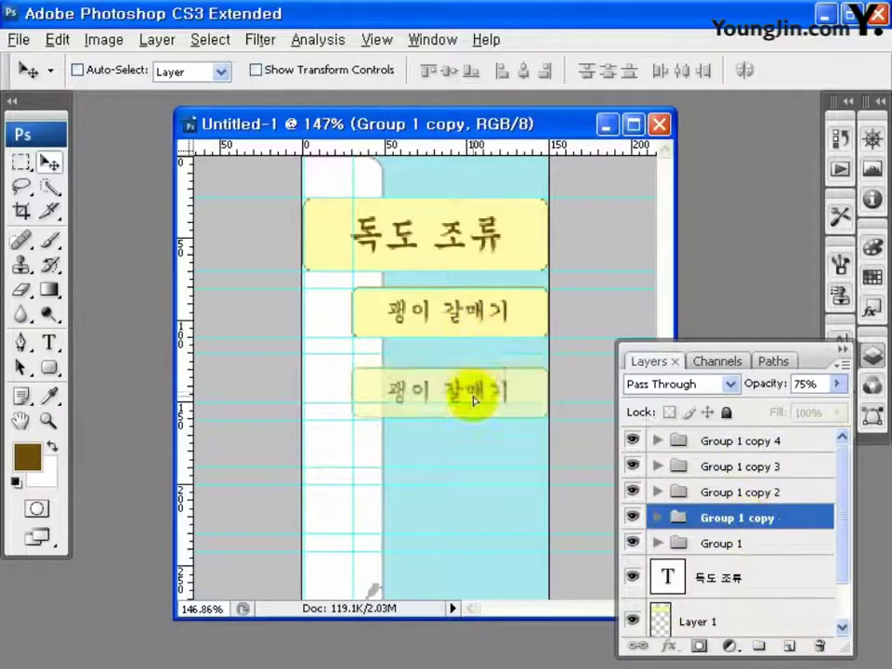
{"action": "left_click", "coordinate": [743, 491]}
{"action": "left_click_drag", "start_coordinate": [497, 341], "coordinate": [498, 454]}
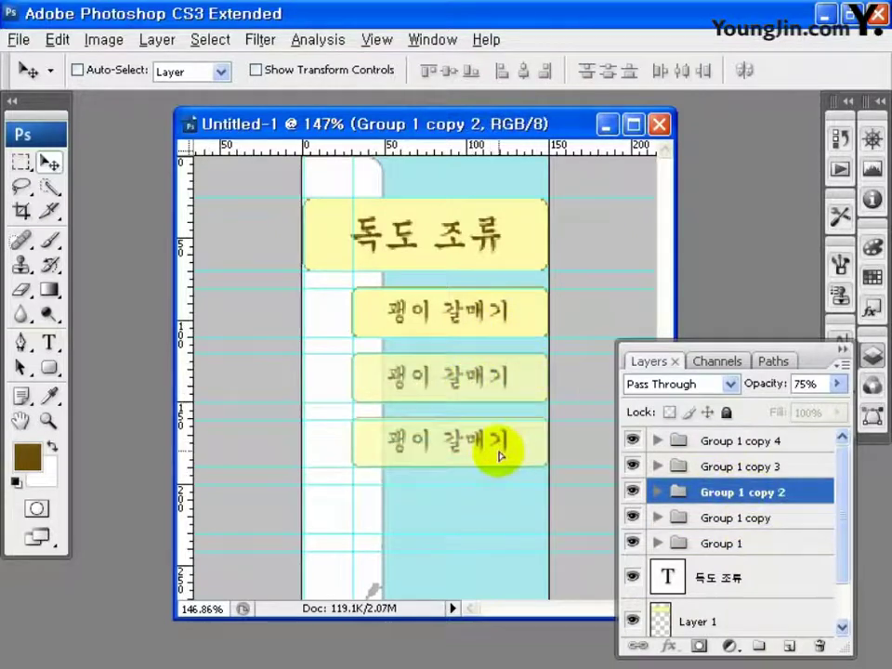
{"action": "left_click_drag", "start_coordinate": [497, 315], "coordinate": [483, 506]}
{"action": "left_click_drag", "start_coordinate": [497, 316], "coordinate": [483, 578]}
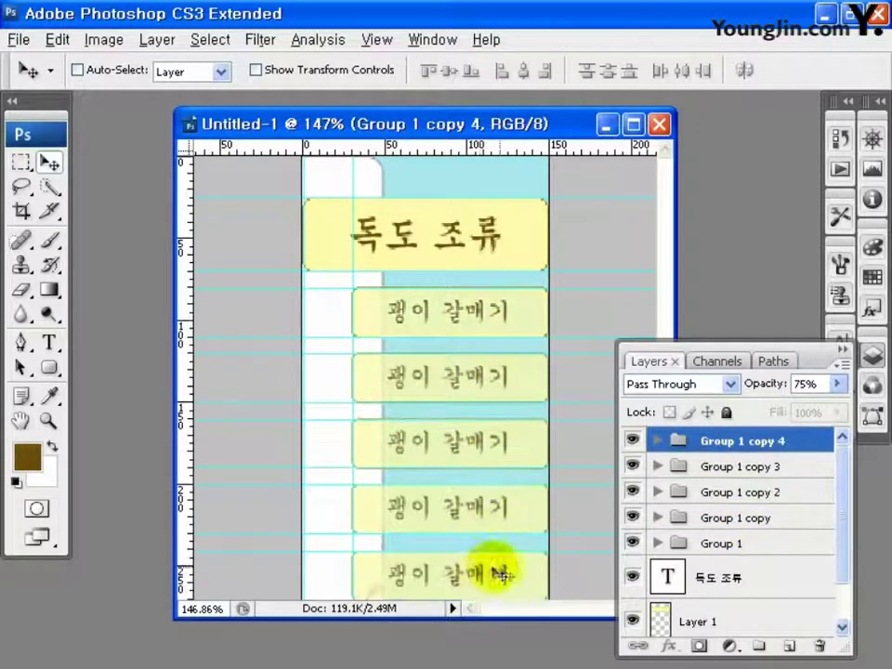
Change the second small button's label to 바다제비.
{"action": "left_click", "coordinate": [51, 341]}
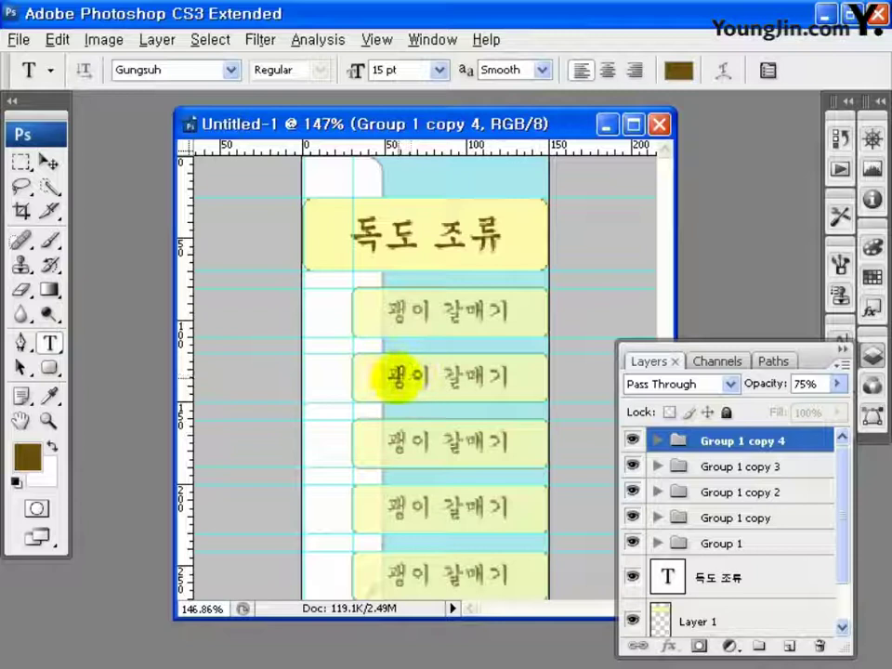
{"action": "left_click_drag", "start_coordinate": [389, 378], "coordinate": [509, 377]}
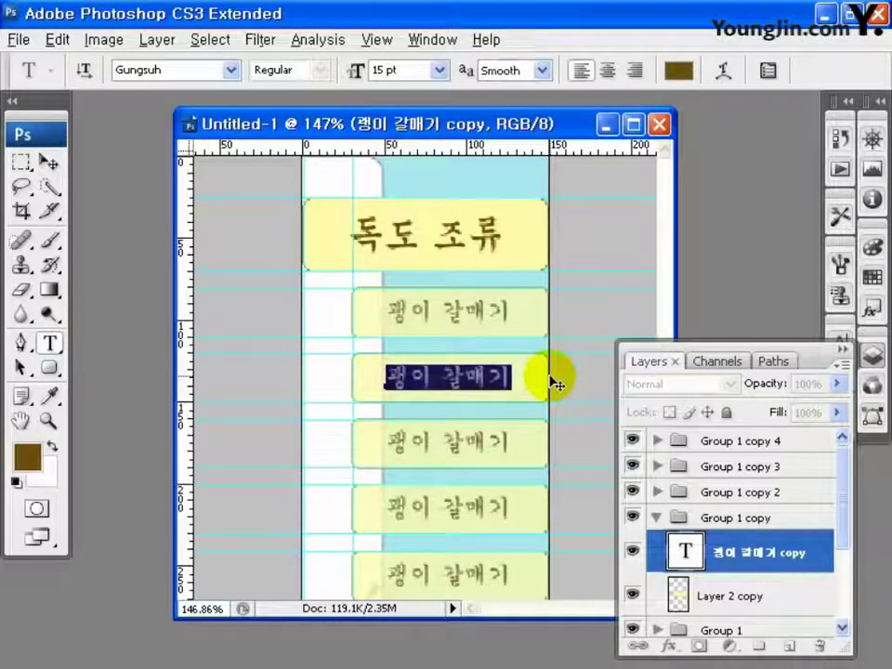
{"action": "type", "text": "빈"}
{"action": "type", "text": "다제비"}
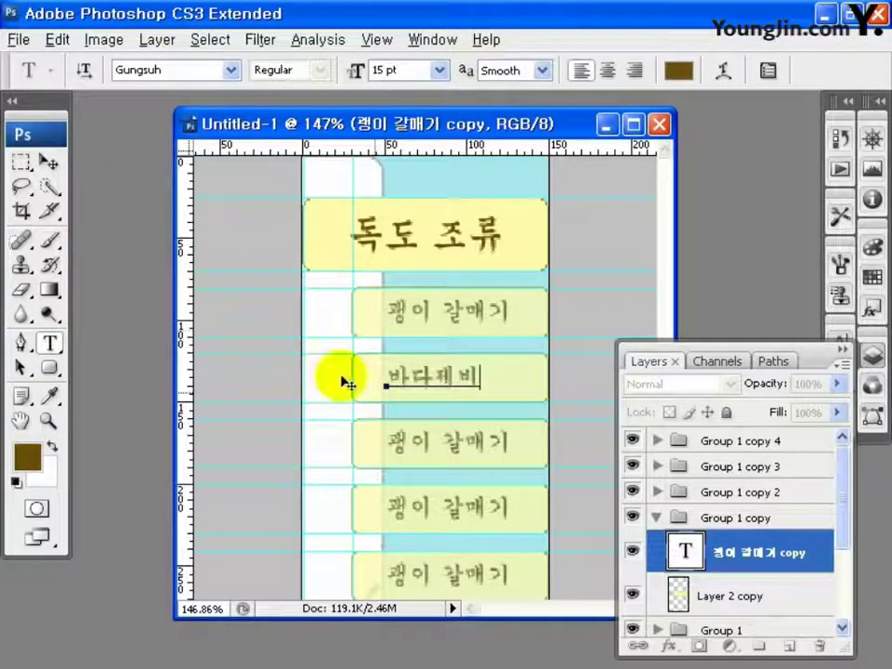
{"action": "left_click", "coordinate": [687, 518]}
Relabel the third, fourth and fifth small buttons 황초롱이, 물수리 and 노랑지빠귀.
{"action": "left_click_drag", "start_coordinate": [378, 440], "coordinate": [512, 437]}
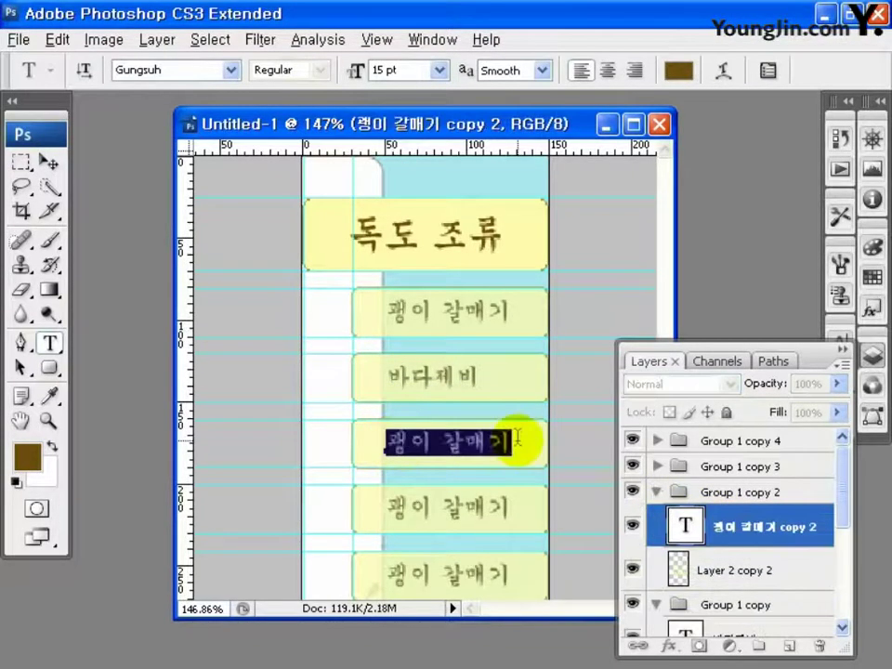
{"action": "type", "text": "흰"}
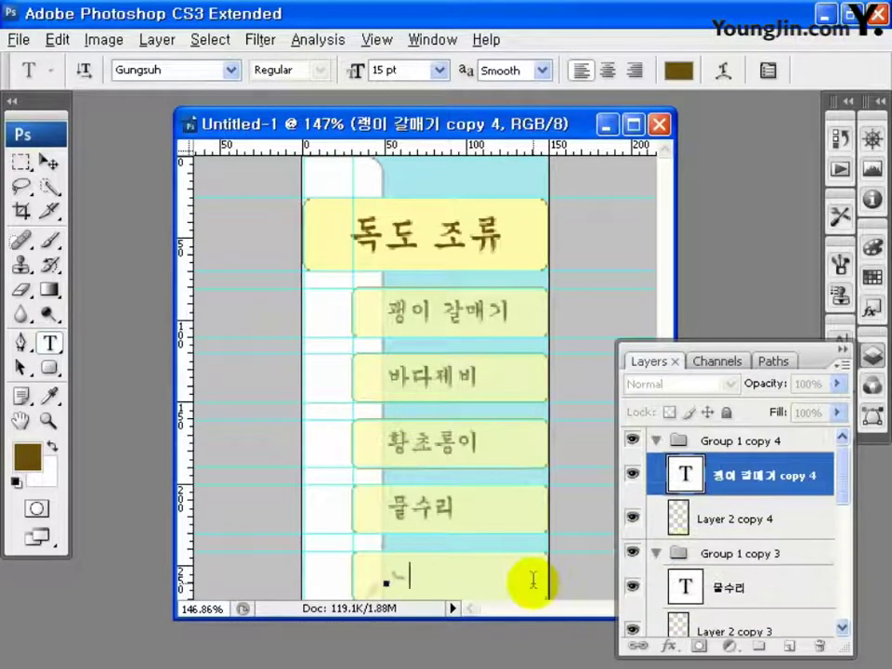
{"action": "type", "text": "지빠귀"}
{"action": "key", "text": "ctrl+Return"}
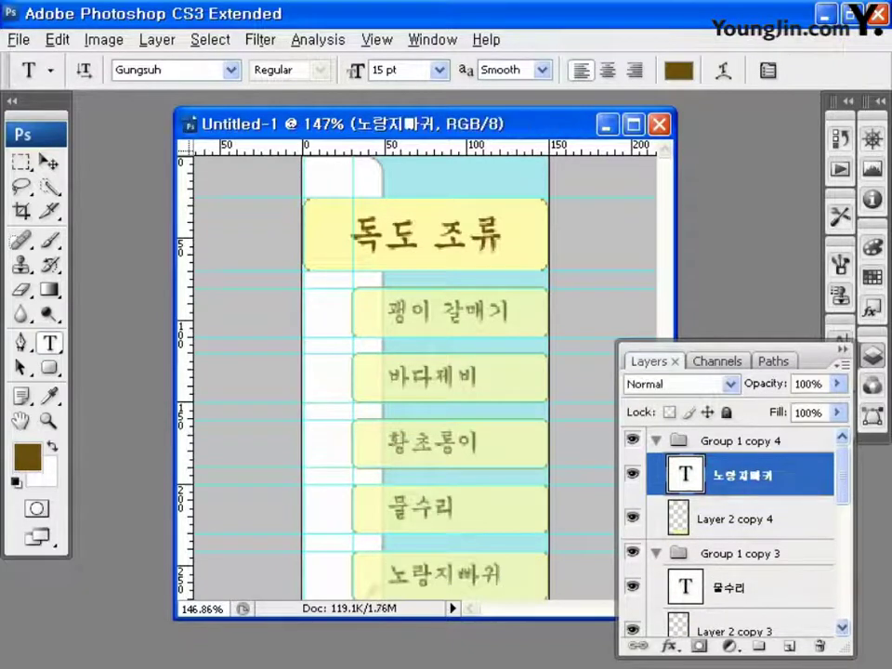
Clear all guides and slice the menu into the title area, the strip left of the buttons and the five small buttons.
{"action": "left_click", "coordinate": [376, 39]}
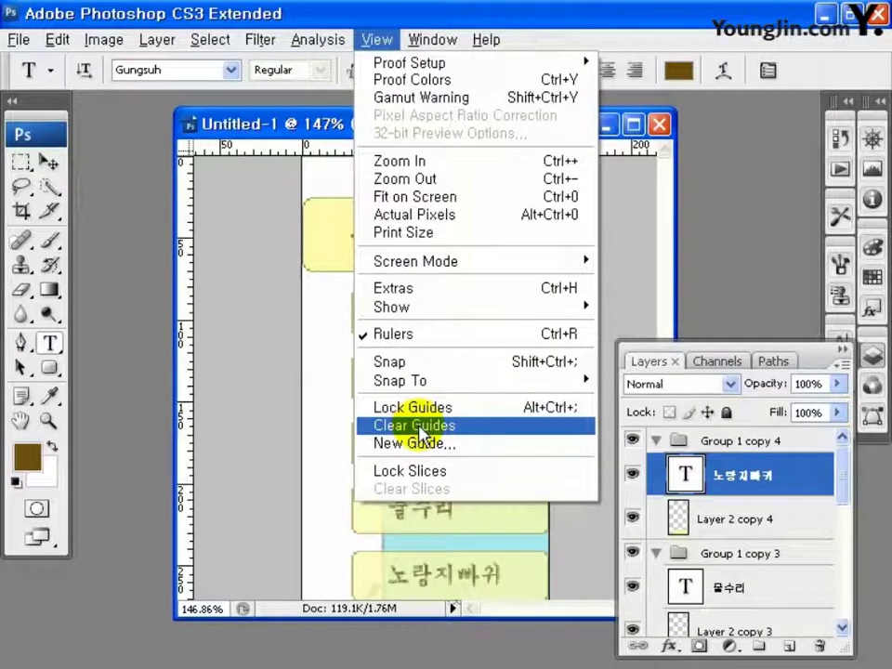
{"action": "left_click", "coordinate": [420, 426]}
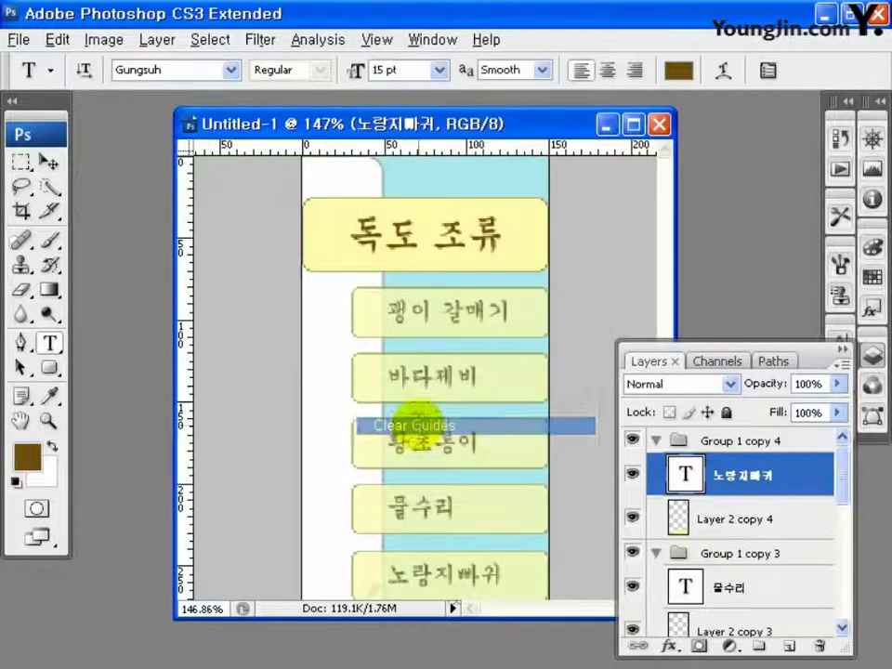
{"action": "left_click", "coordinate": [51, 213]}
{"action": "left_click_drag", "start_coordinate": [549, 274], "coordinate": [316, 158]}
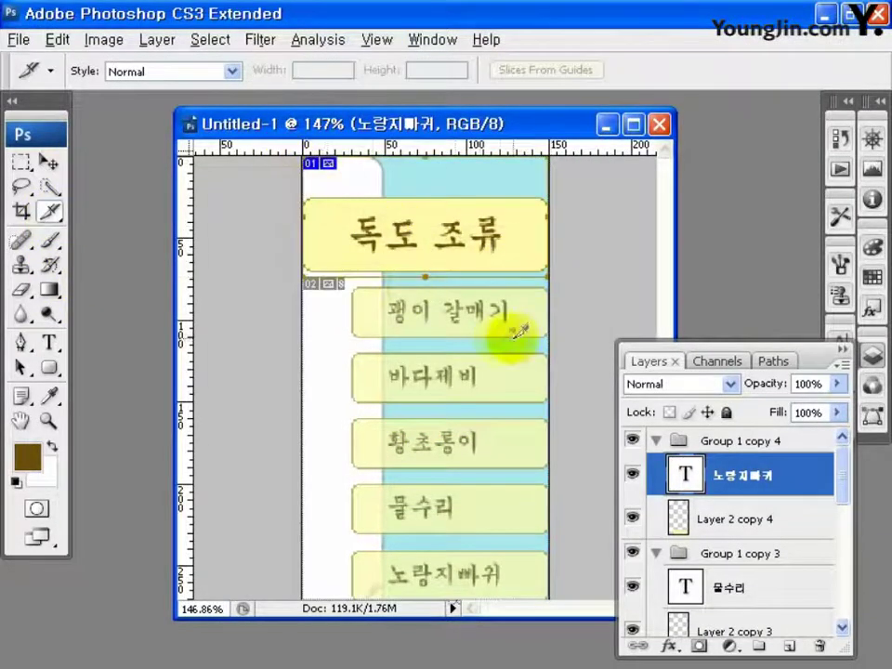
{"action": "left_click_drag", "start_coordinate": [303, 599], "coordinate": [351, 277]}
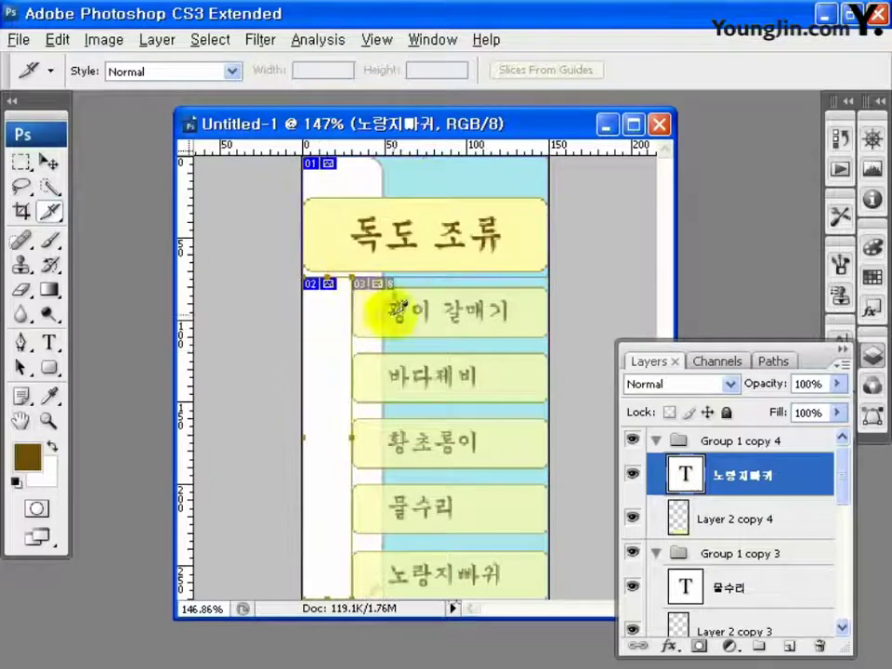
Save all slices for web as high-quality JPEG images named submenu_over in the 작업 folder.
{"action": "key", "text": "z"}
{"action": "key", "text": "ctrl+alt+0"}
{"action": "left_click", "coordinate": [19, 39]}
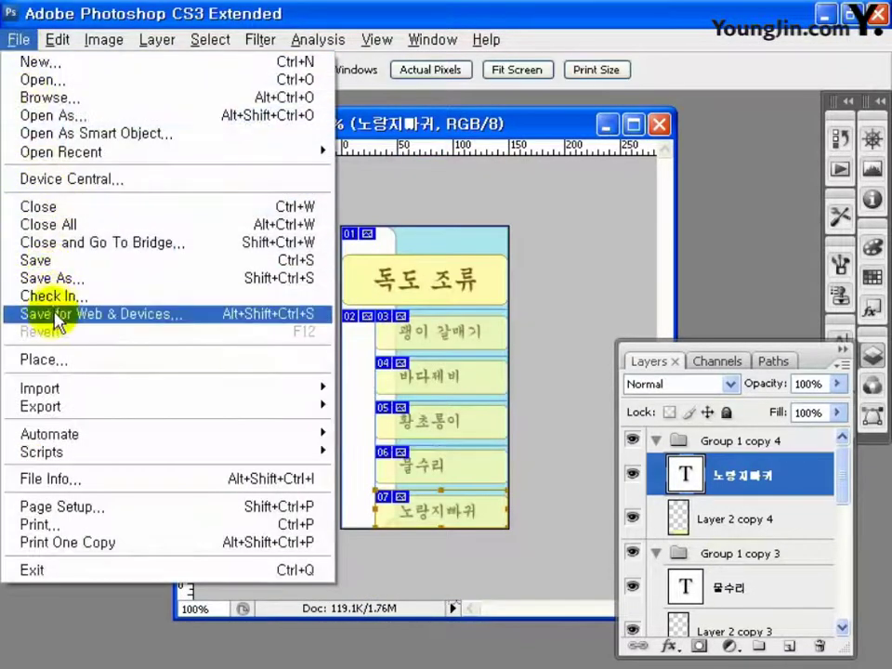
{"action": "left_click", "coordinate": [40, 312]}
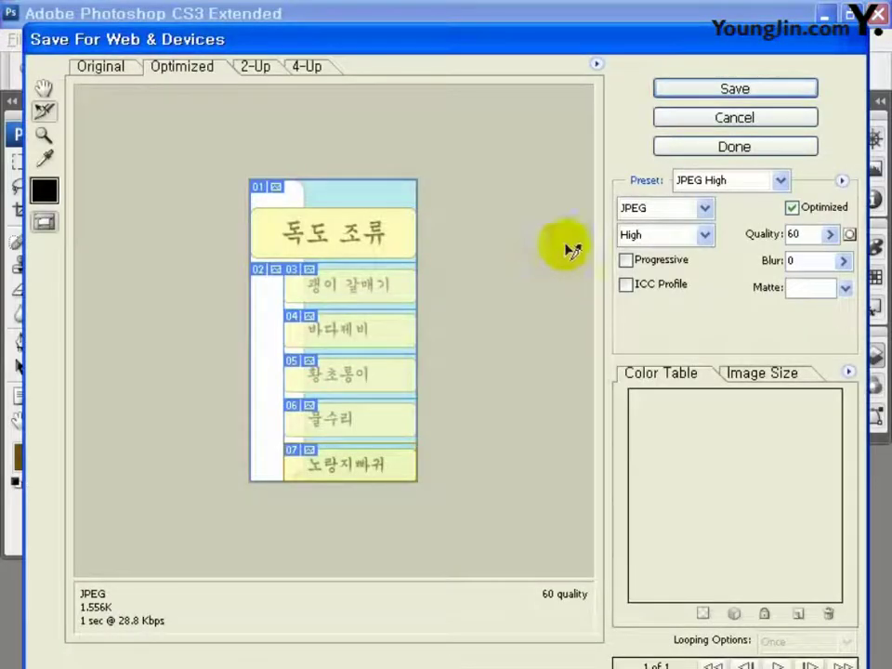
{"action": "left_click", "coordinate": [732, 90]}
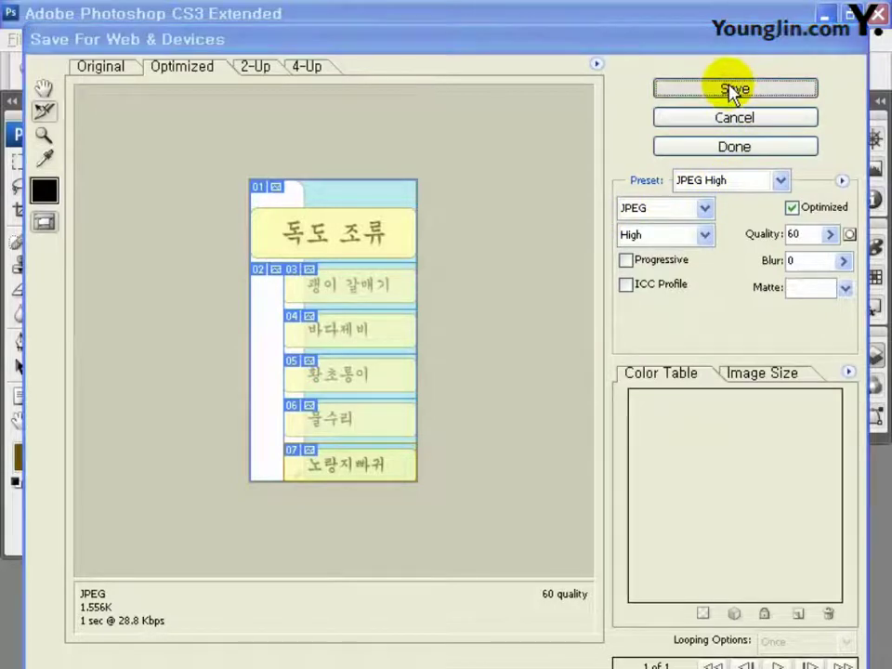
{"action": "type", "text": "submenu"}
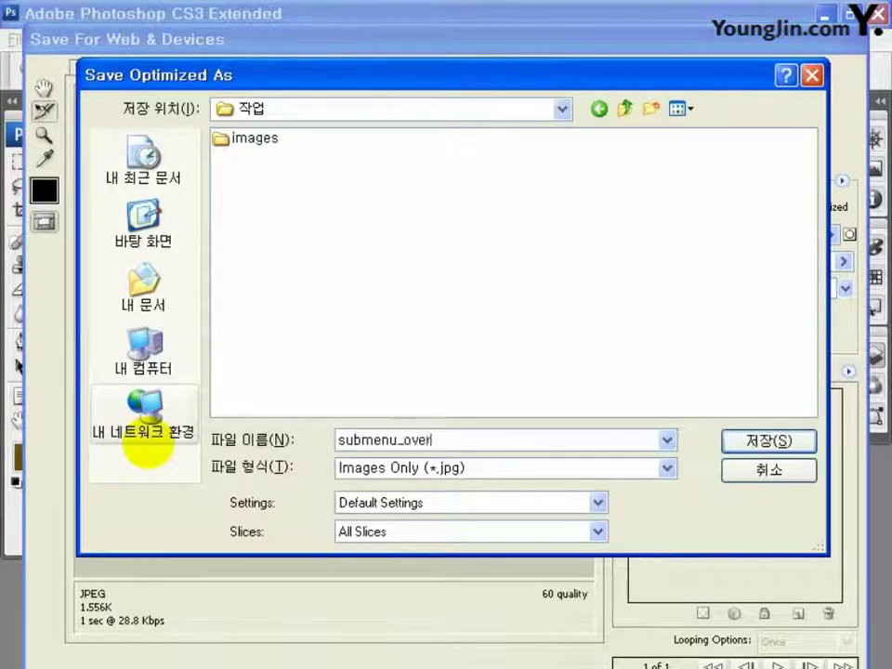
{"action": "type", "text": "_over"}
{"action": "left_click", "coordinate": [768, 440]}
{"action": "left_click", "coordinate": [568, 411]}
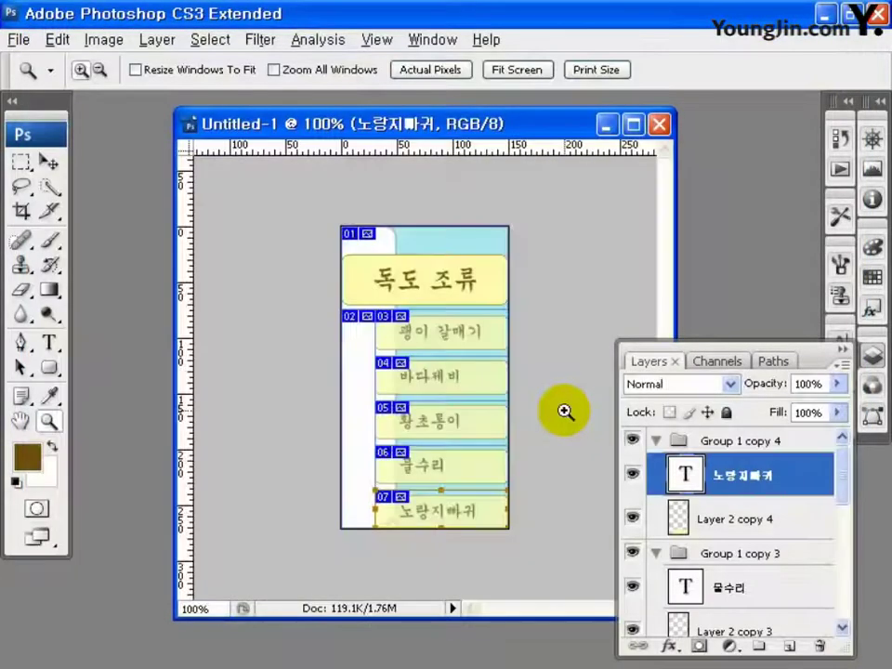
Hide the slice overlays and other extras on the side menu.
{"action": "left_click", "coordinate": [376, 39]}
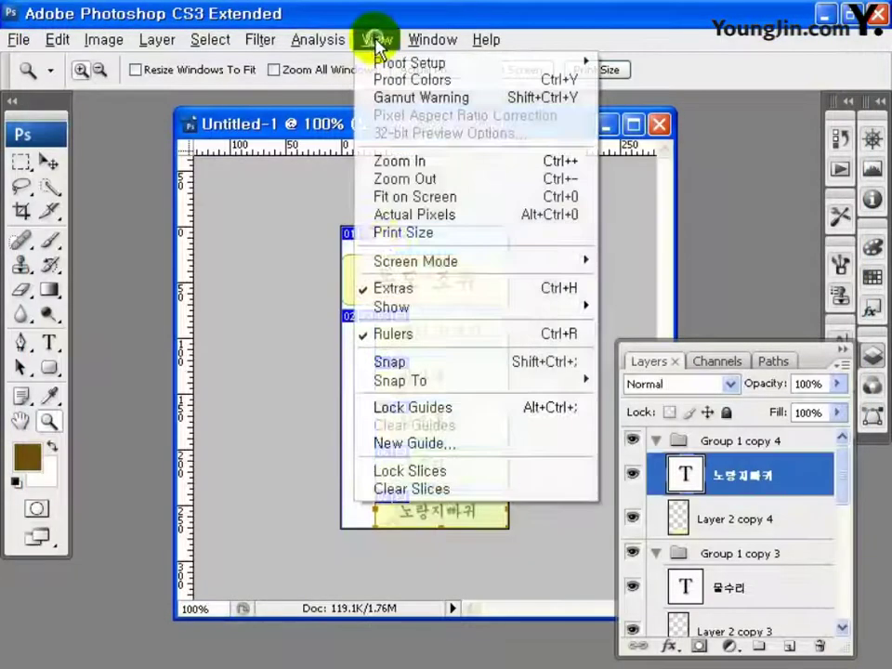
{"action": "left_click", "coordinate": [401, 290]}
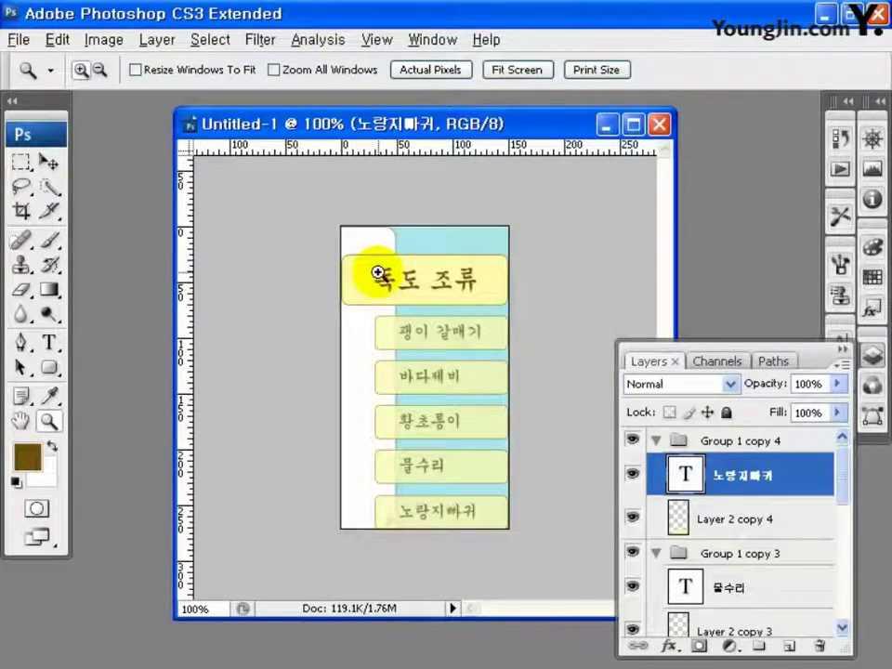
Merge the five small button groups into one layer and erase the lower four buttons' left ends over the white strip.
{"action": "left_click", "coordinate": [656, 444]}
{"action": "left_click", "coordinate": [657, 467]}
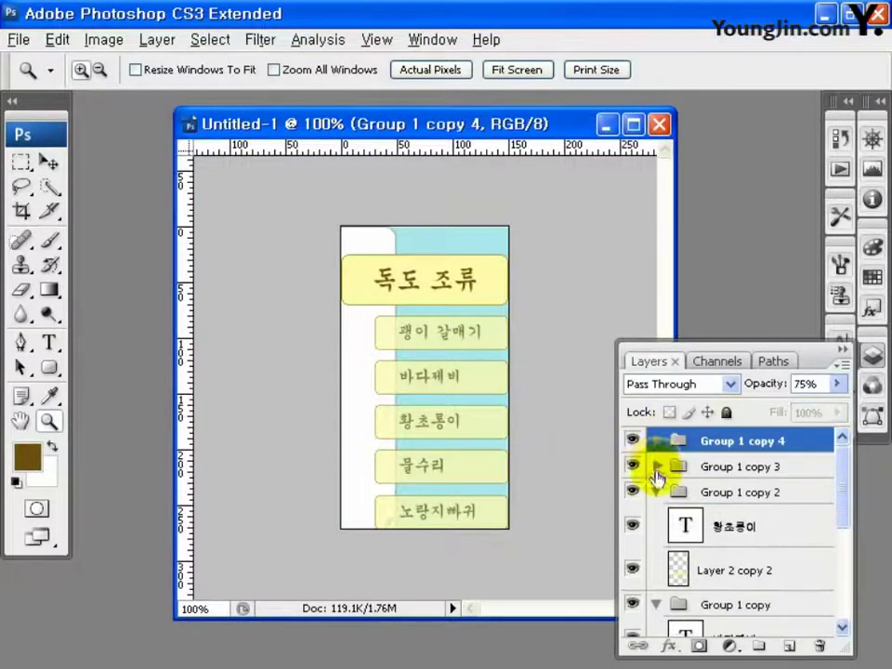
{"action": "left_click", "coordinate": [657, 492]}
{"action": "left_click", "coordinate": [656, 517]}
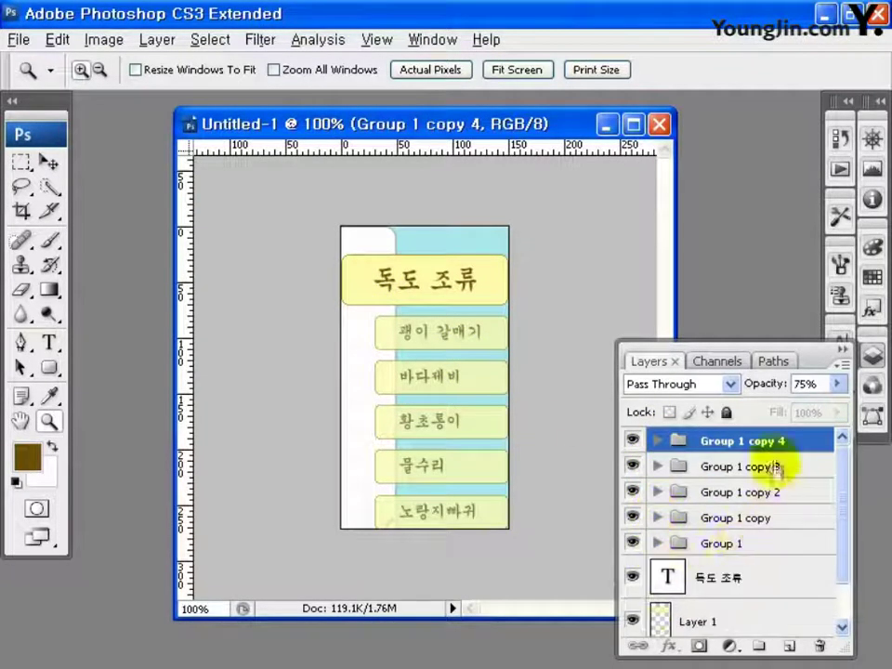
{"action": "left_click", "coordinate": [721, 543], "text": "shift"}
{"action": "right_click", "coordinate": [732, 548]}
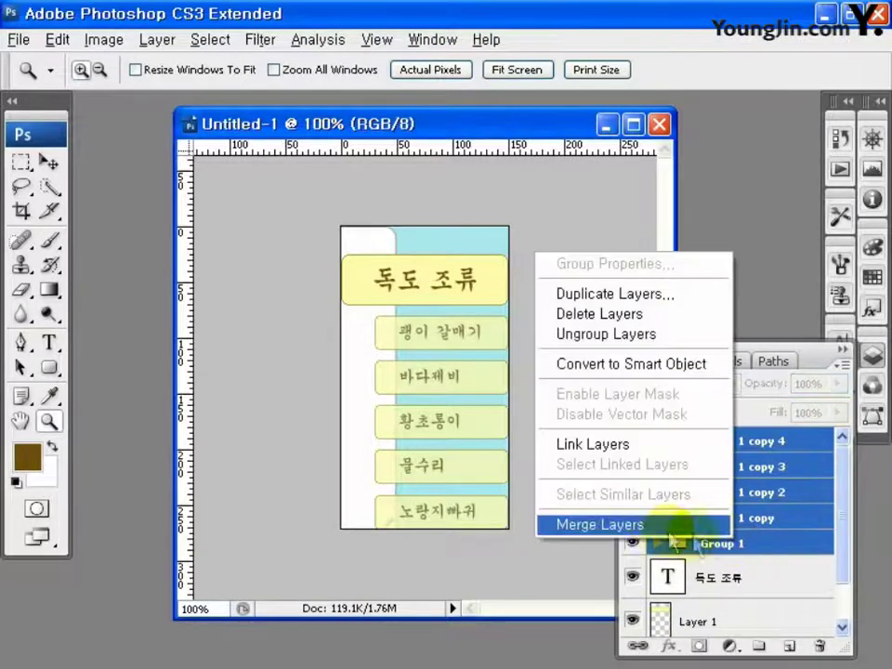
{"action": "left_click", "coordinate": [655, 527]}
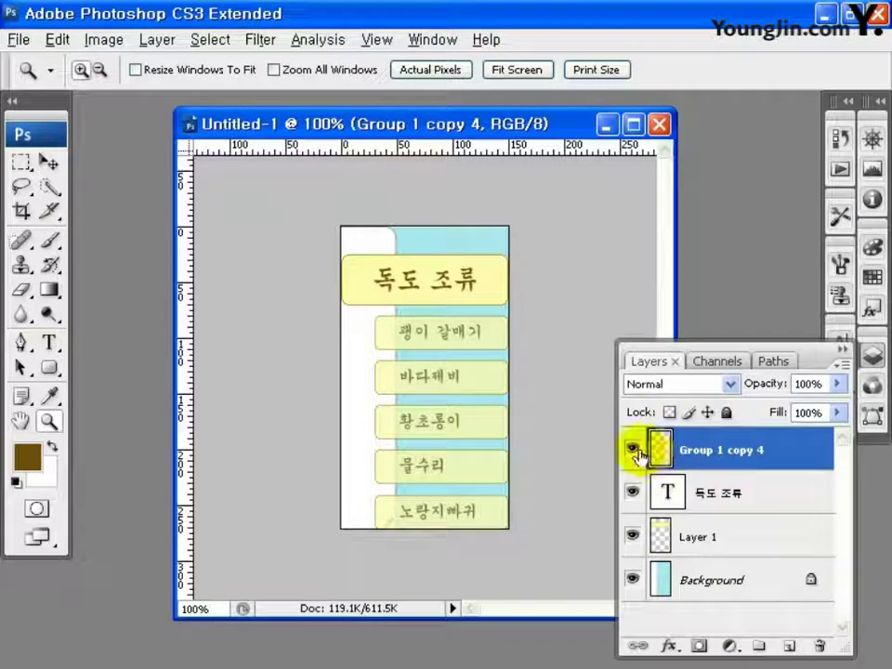
{"action": "left_click", "coordinate": [20, 162]}
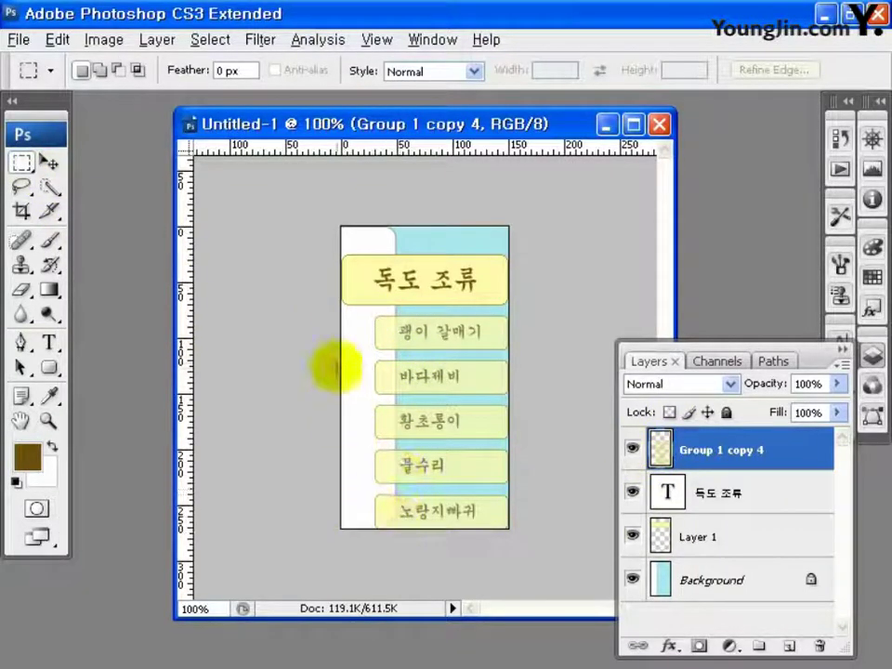
{"action": "left_click_drag", "start_coordinate": [332, 360], "coordinate": [393, 557]}
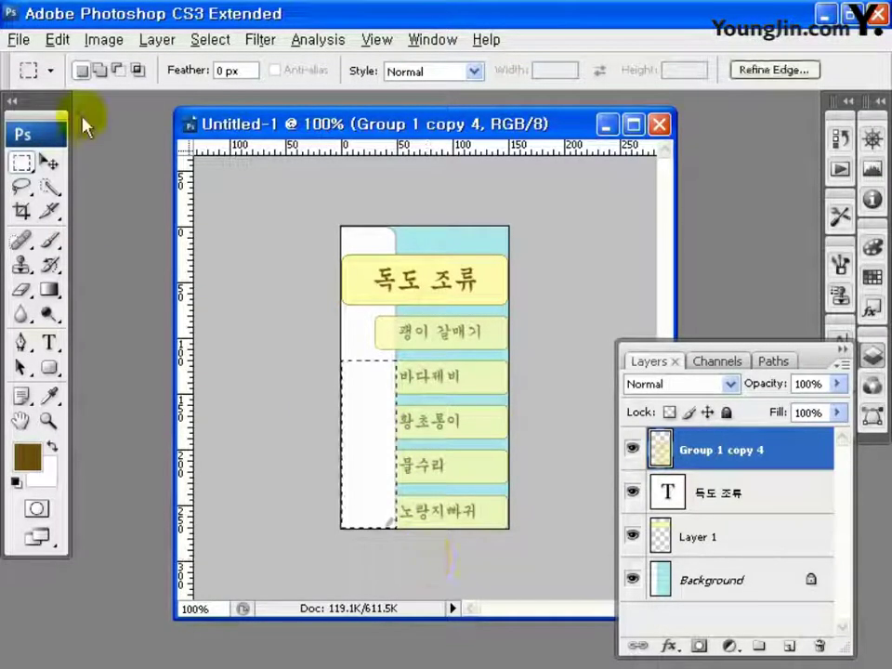
Save all slices for web as high-quality JPEG images named submenu in the 작업 folder, and close the document without saving it.
{"action": "left_click", "coordinate": [20, 48]}
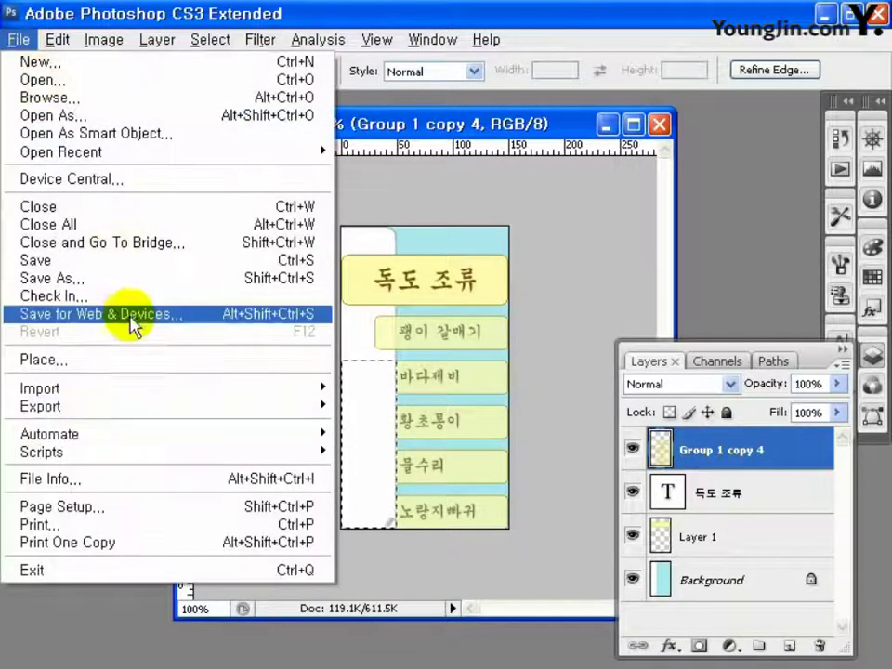
{"action": "left_click", "coordinate": [136, 314]}
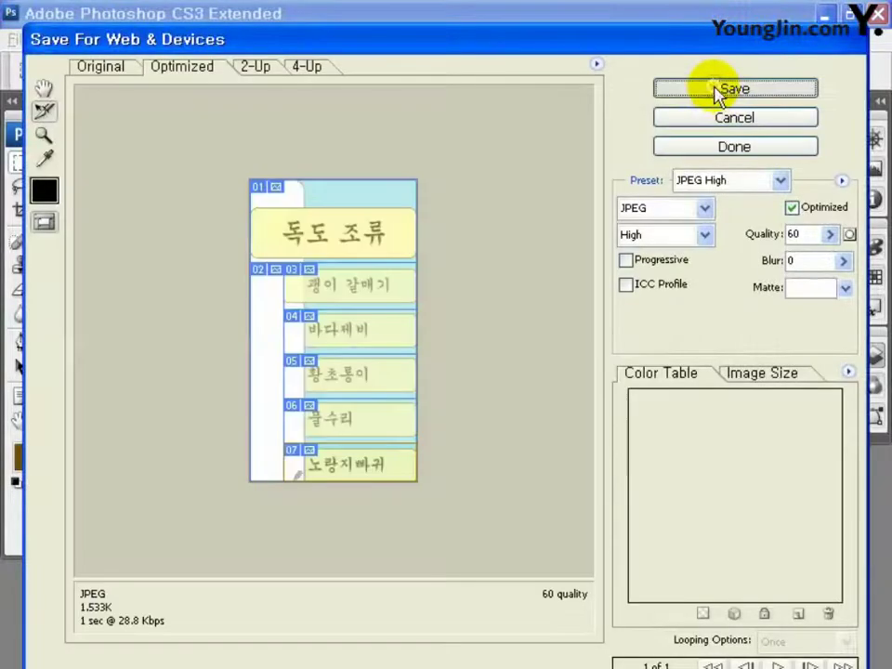
{"action": "left_click", "coordinate": [724, 91]}
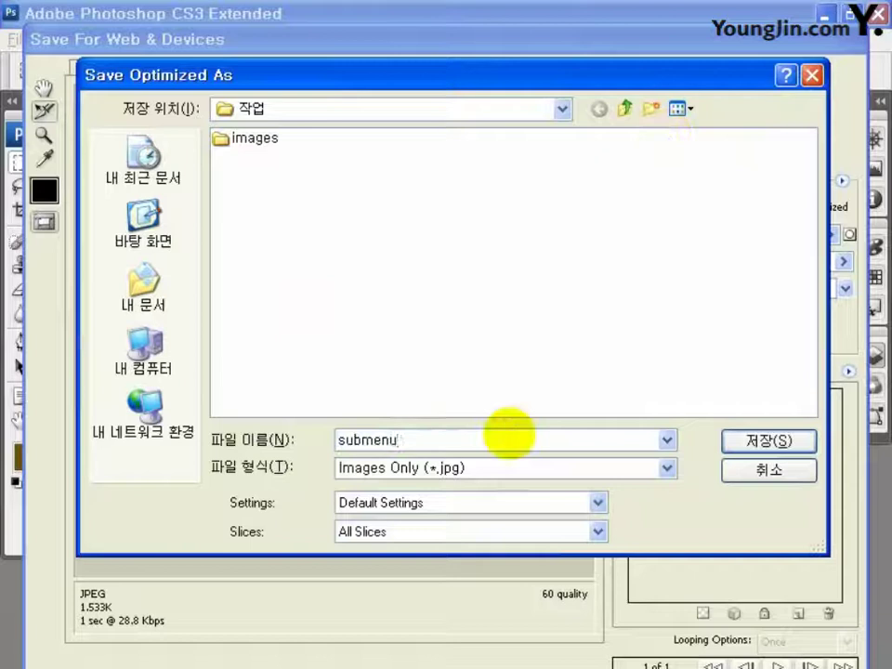
{"action": "left_click", "coordinate": [766, 438]}
{"action": "left_click", "coordinate": [565, 413]}
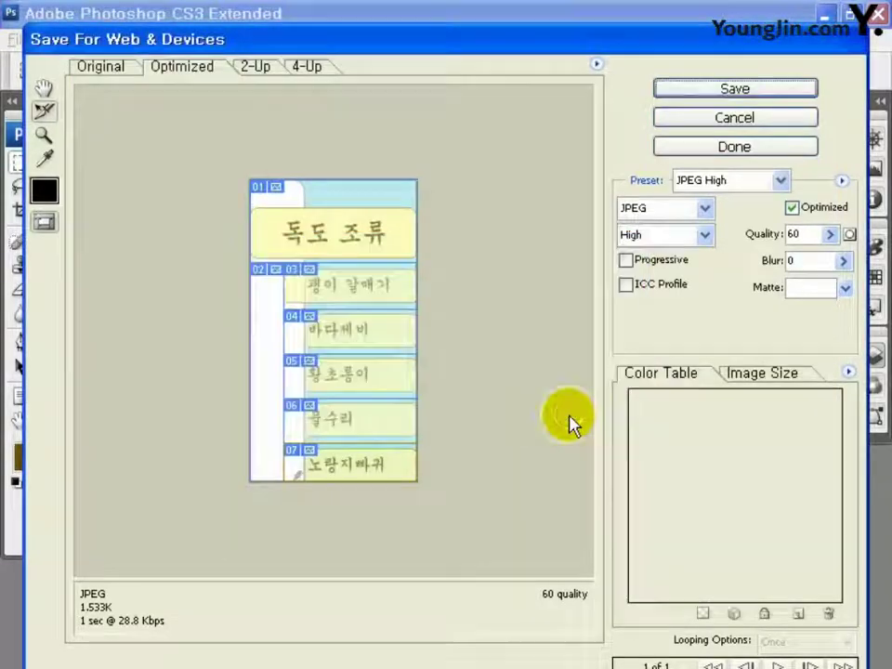
{"action": "left_click", "coordinate": [661, 124]}
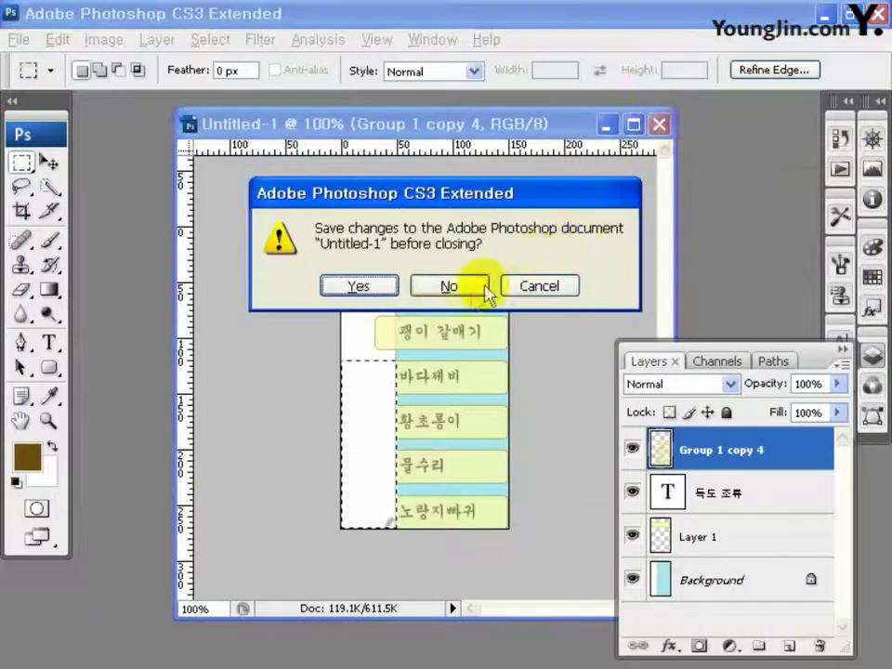
{"action": "left_click", "coordinate": [484, 284]}
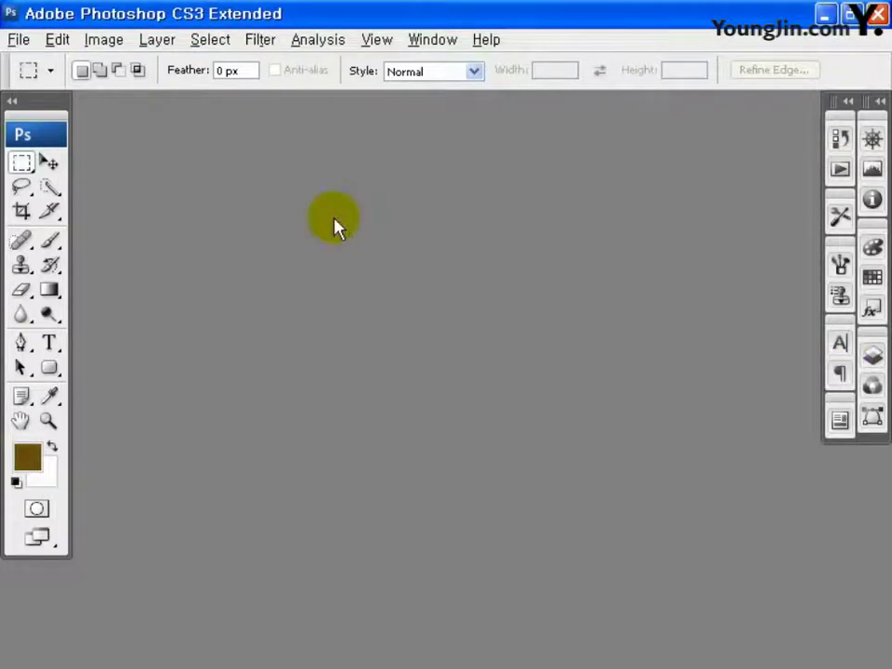
Create a new 97 × 80 pixel RGB document at 72 pixels/inch with a white background.
{"action": "key", "text": "ctrl+n"}
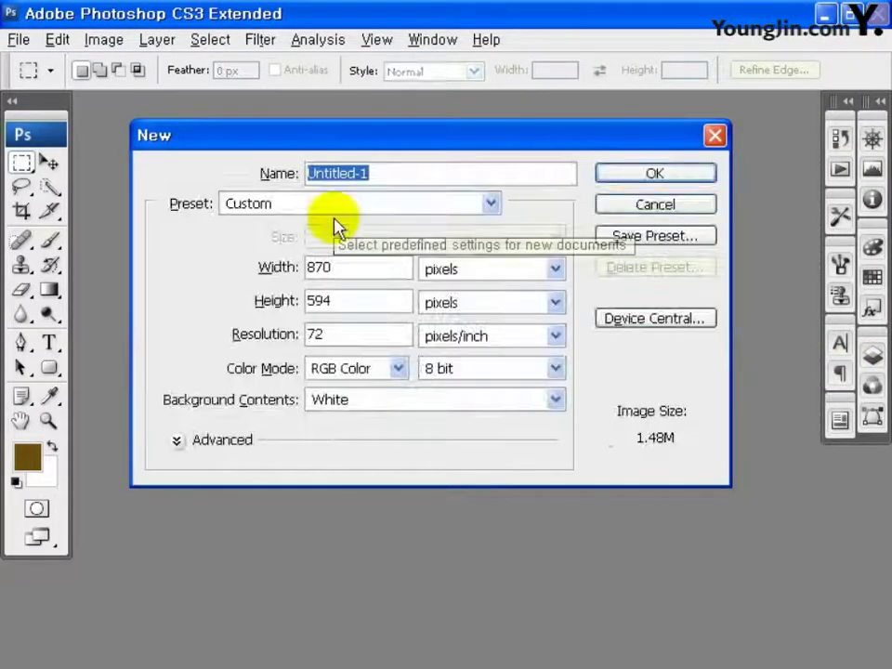
{"action": "double_click", "coordinate": [347, 268]}
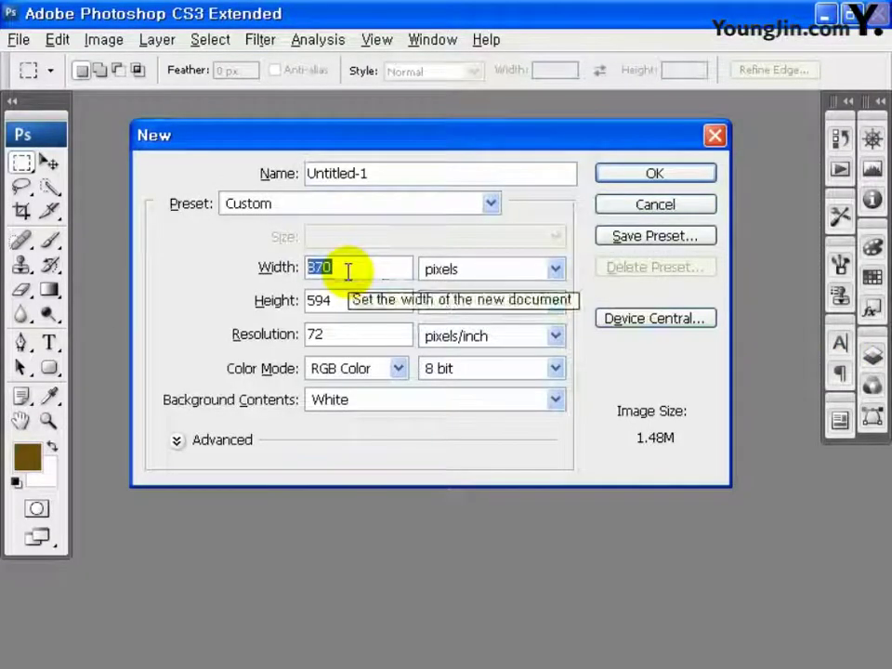
{"action": "type", "text": "97"}
{"action": "left_click_drag", "start_coordinate": [352, 300], "coordinate": [299, 306]}
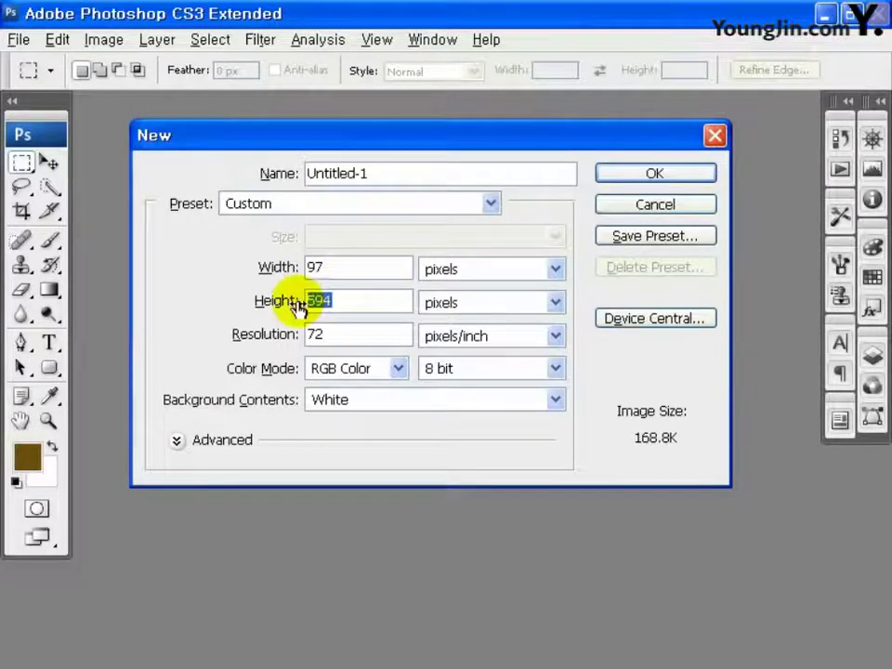
{"action": "type", "text": "80"}
{"action": "left_click", "coordinate": [655, 174]}
Open birdimg1.jpg from the source folder, copy its picture into the new document and close the photo.
{"action": "left_click", "coordinate": [19, 39]}
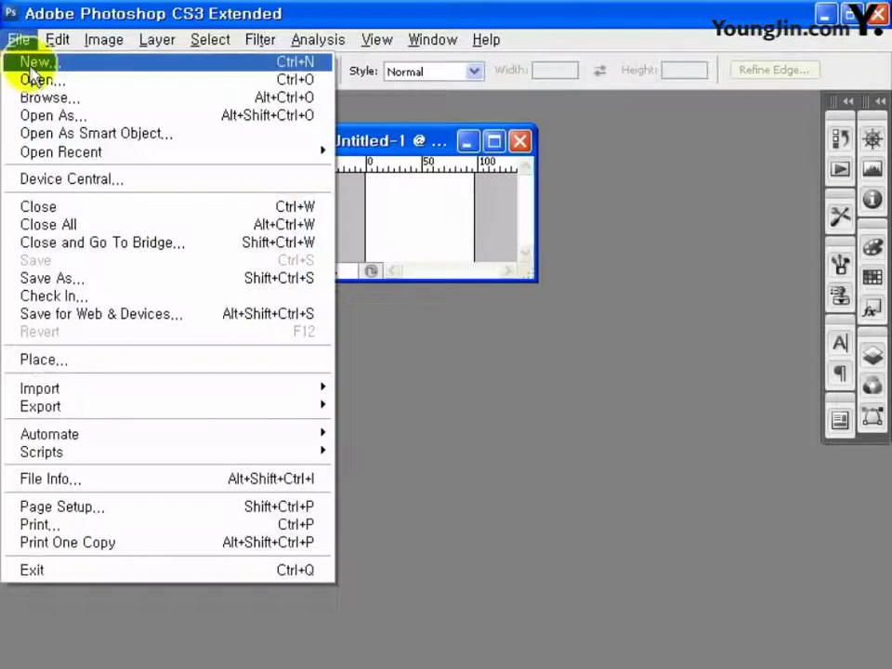
{"action": "left_click", "coordinate": [33, 80]}
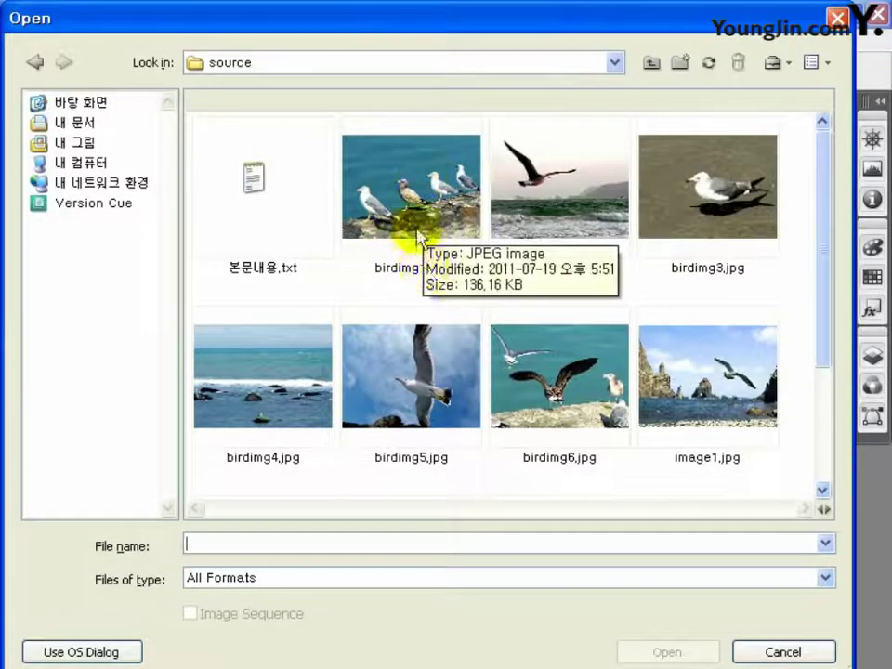
{"action": "left_click", "coordinate": [413, 288]}
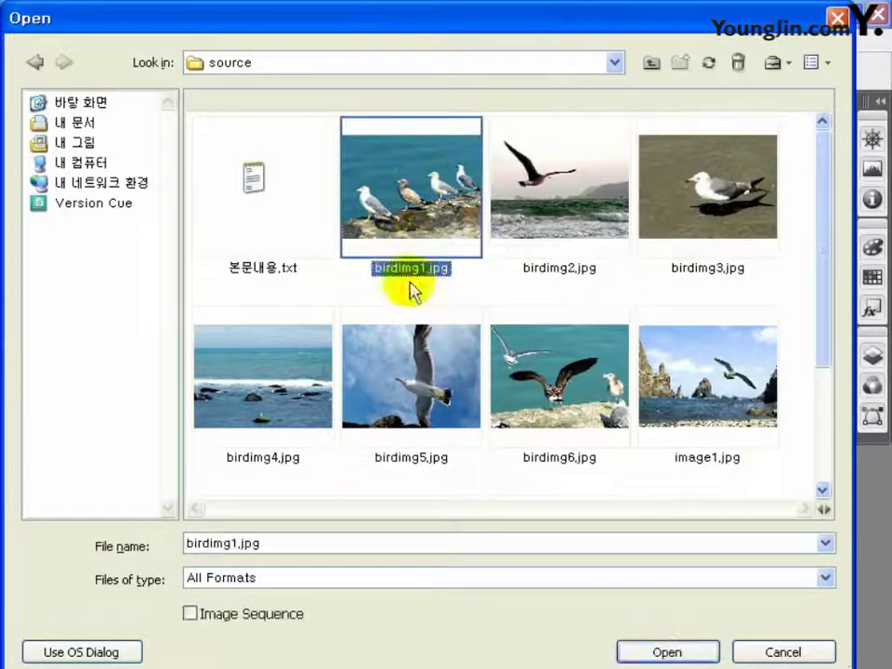
{"action": "left_click", "coordinate": [667, 652]}
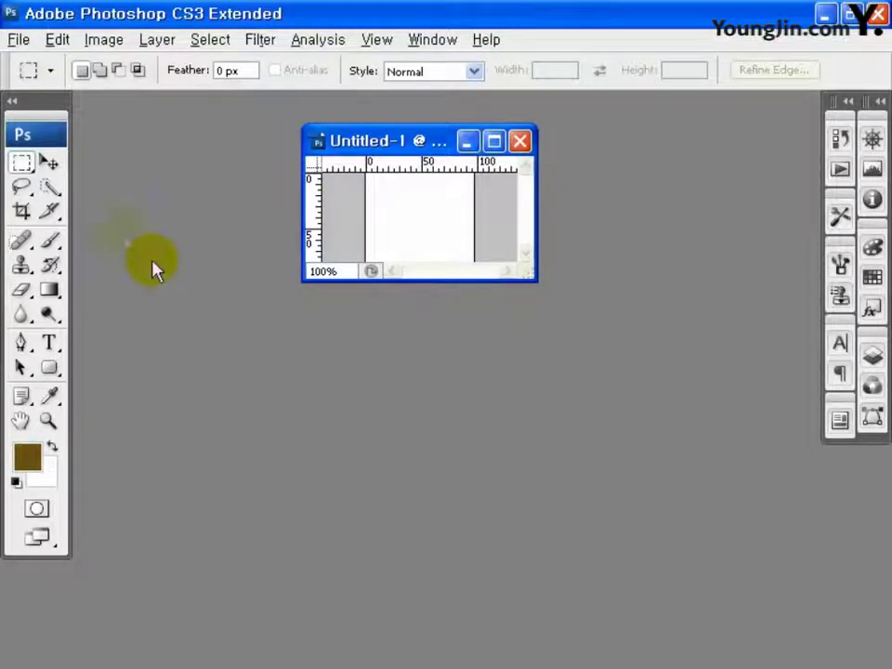
{"action": "left_click", "coordinate": [49, 162]}
{"action": "left_click_drag", "start_coordinate": [446, 369], "coordinate": [427, 162]}
{"action": "left_click", "coordinate": [680, 247]}
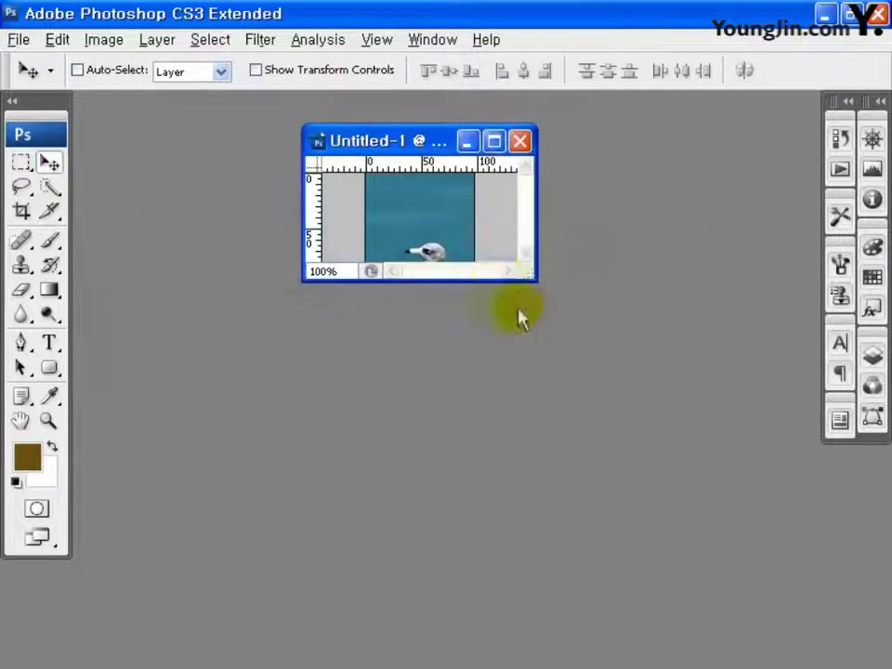
Scale the pasted seagull photo down to fill the small canvas, showing the birds on the rock.
{"action": "left_click_drag", "start_coordinate": [526, 277], "coordinate": [735, 551]}
{"action": "key", "text": "ctrl+t"}
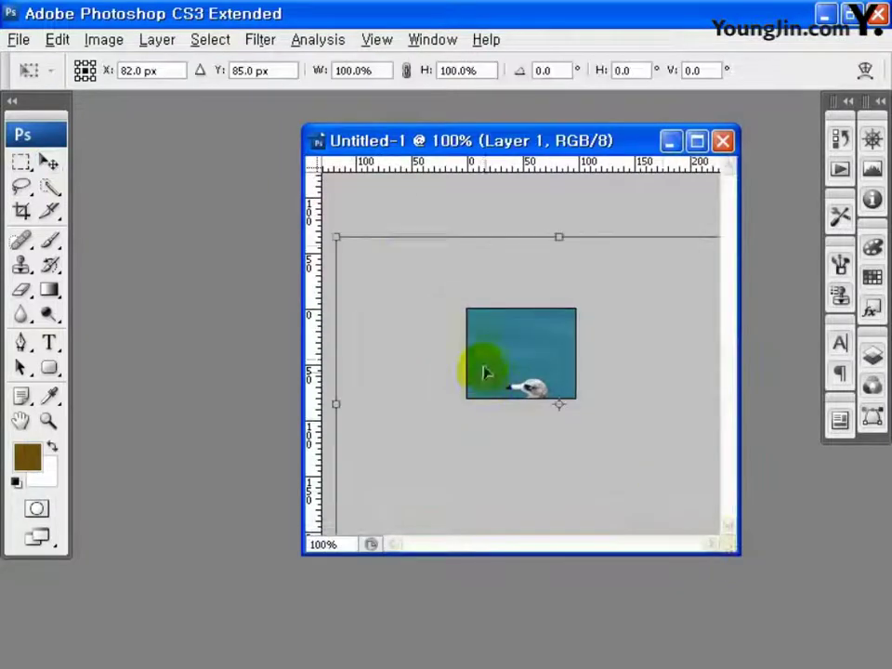
{"action": "left_click_drag", "start_coordinate": [336, 236], "coordinate": [464, 291]}
{"action": "key", "text": "Return"}
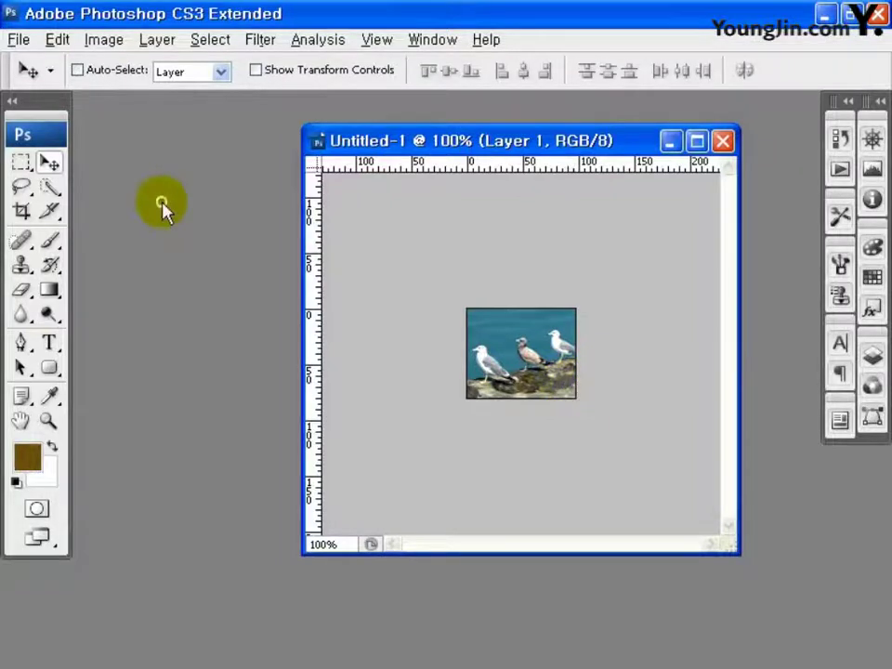
Open birdimg2.jpg from the source folder.
{"action": "key", "text": "ctrl+s"}
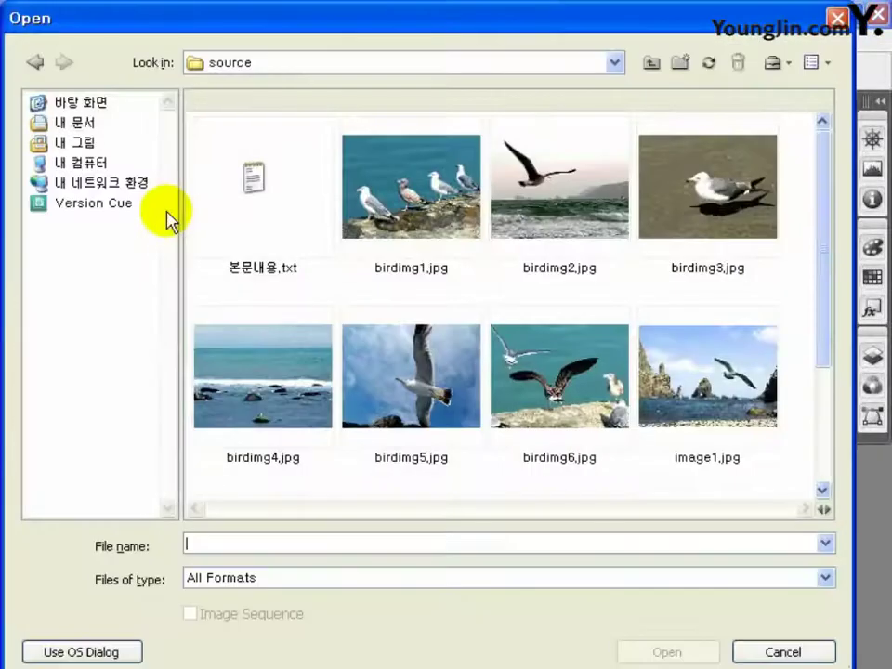
{"action": "left_click", "coordinate": [563, 229]}
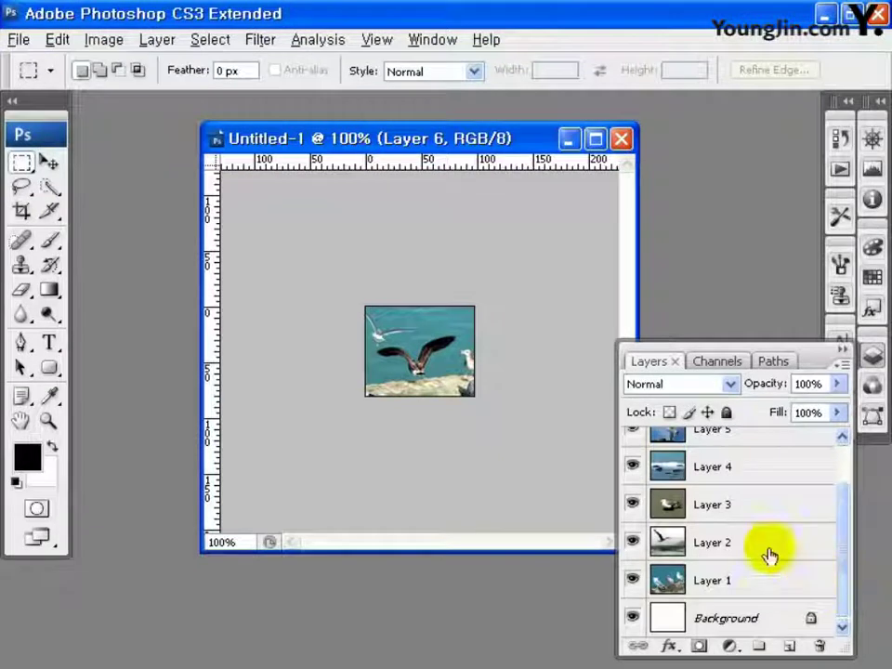
Add an empty layer above Layer 6 and make a rectangular selection around the whole canvas.
{"action": "left_click", "coordinate": [789, 554]}
{"action": "left_click_drag", "start_coordinate": [842, 548], "coordinate": [845, 469]}
{"action": "left_click", "coordinate": [780, 452]}
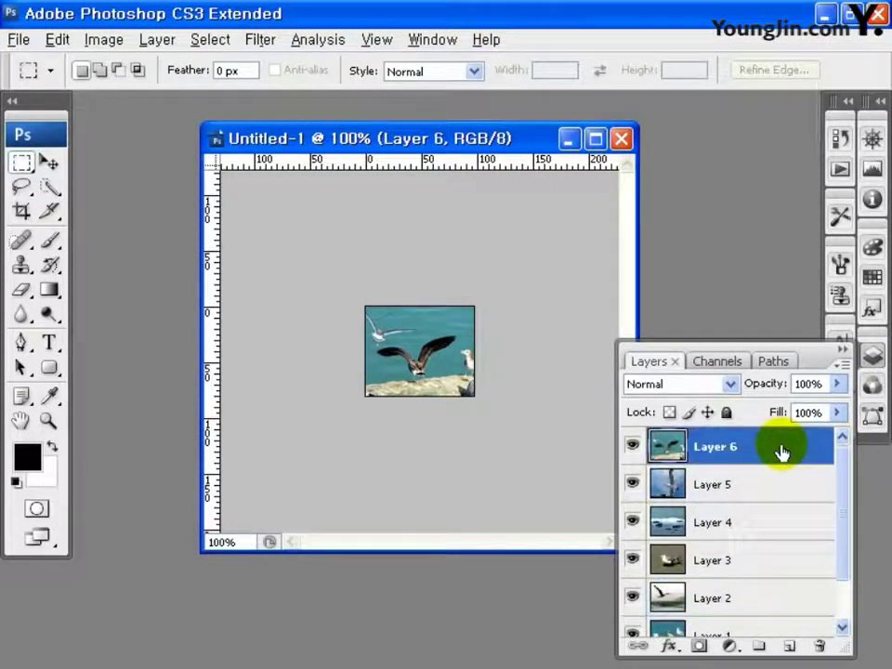
{"action": "key", "text": "v"}
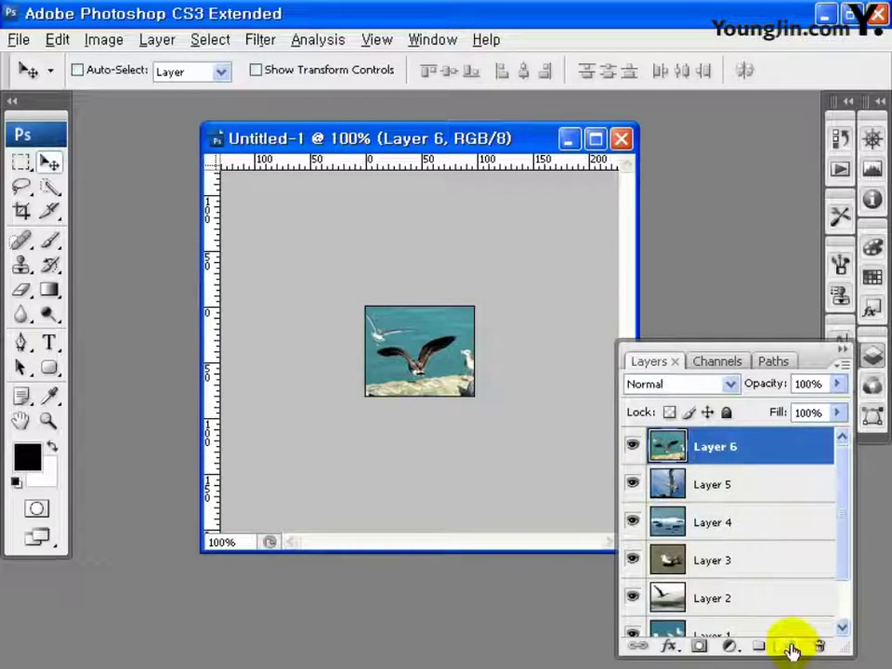
{"action": "left_click", "coordinate": [789, 649]}
{"action": "left_click", "coordinate": [22, 165]}
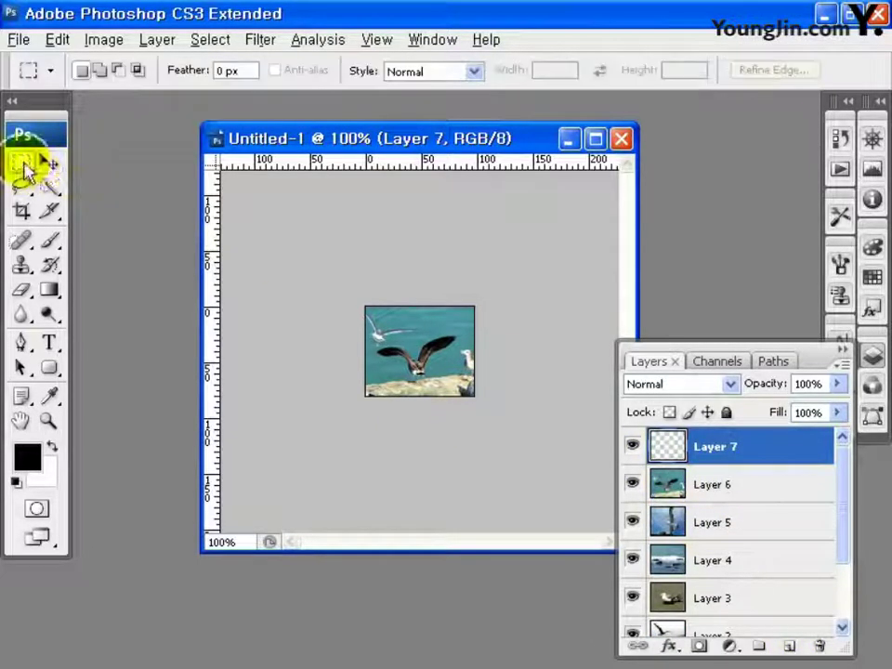
{"action": "left_click_drag", "start_coordinate": [415, 358], "coordinate": [479, 414]}
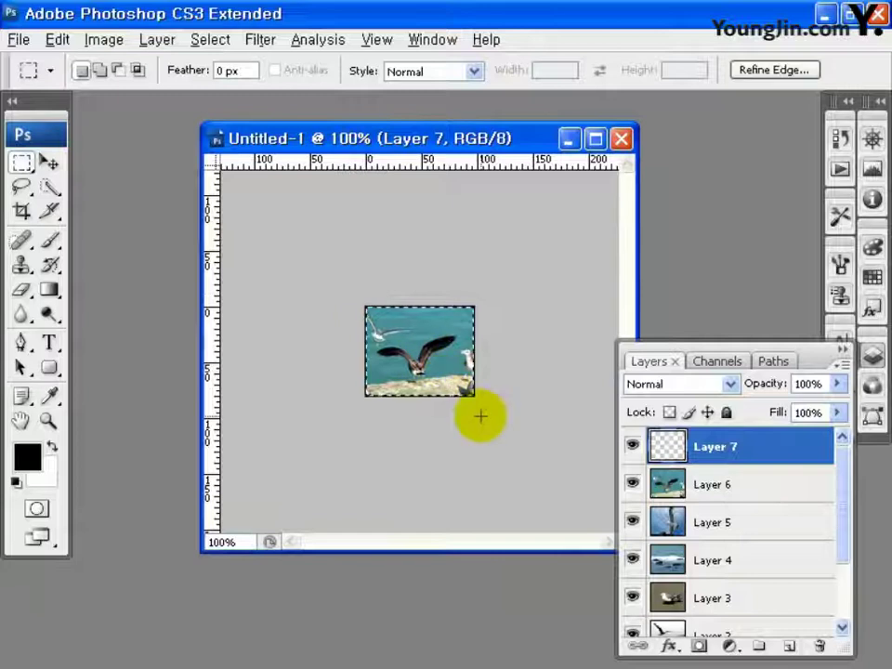
Stroke the selection with a 1 px black line placed inside on Layer 7, and clear the selection.
{"action": "left_click", "coordinate": [58, 39]}
{"action": "left_click", "coordinate": [125, 308]}
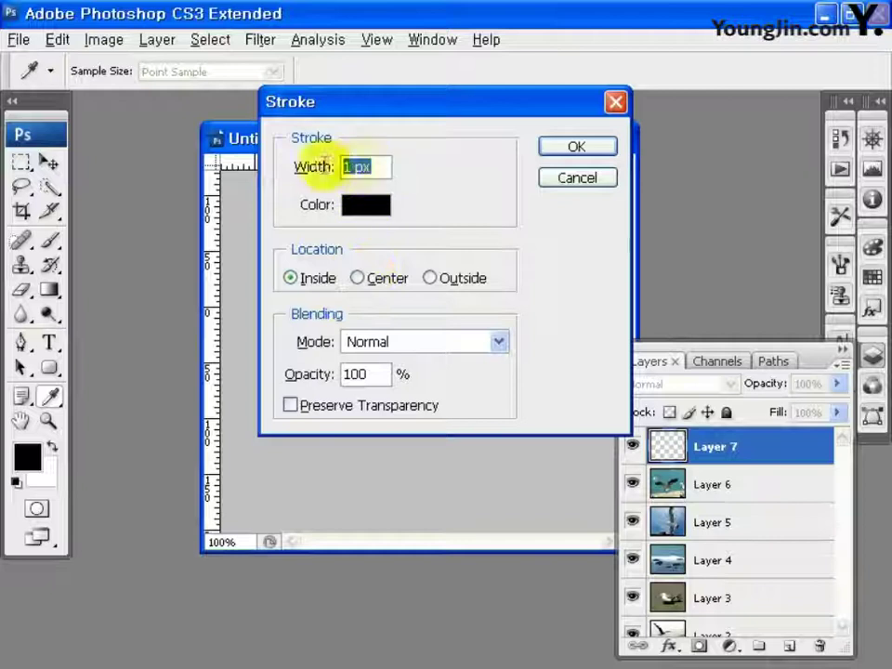
{"action": "left_click", "coordinate": [362, 208]}
{"action": "left_click", "coordinate": [650, 216]}
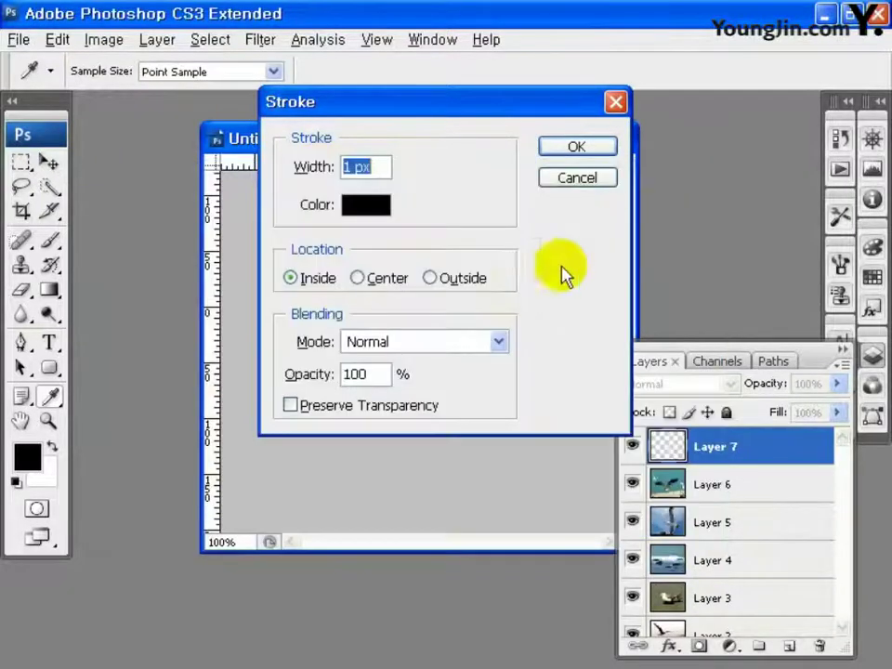
{"action": "left_click", "coordinate": [573, 146]}
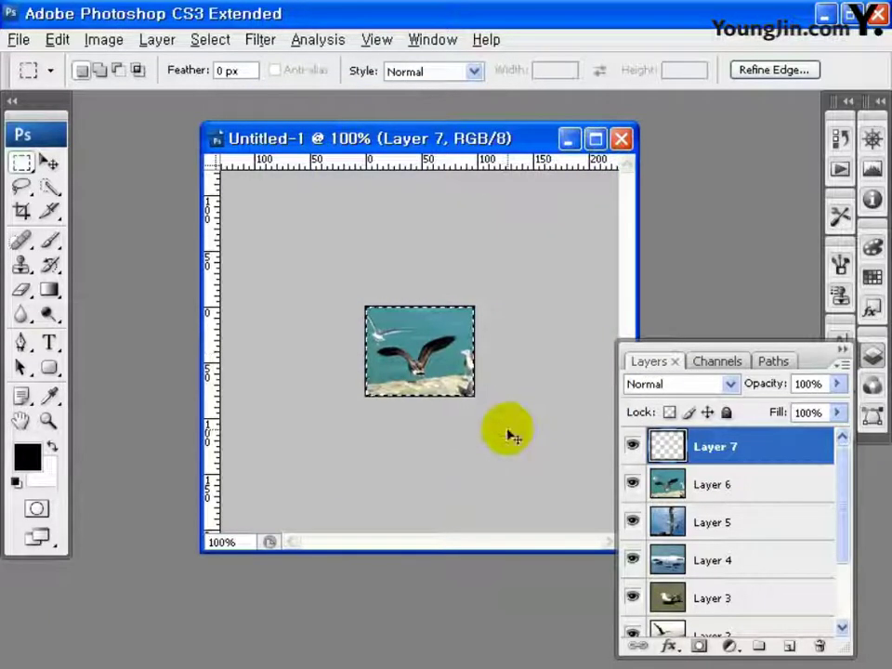
{"action": "left_click", "coordinate": [720, 447]}
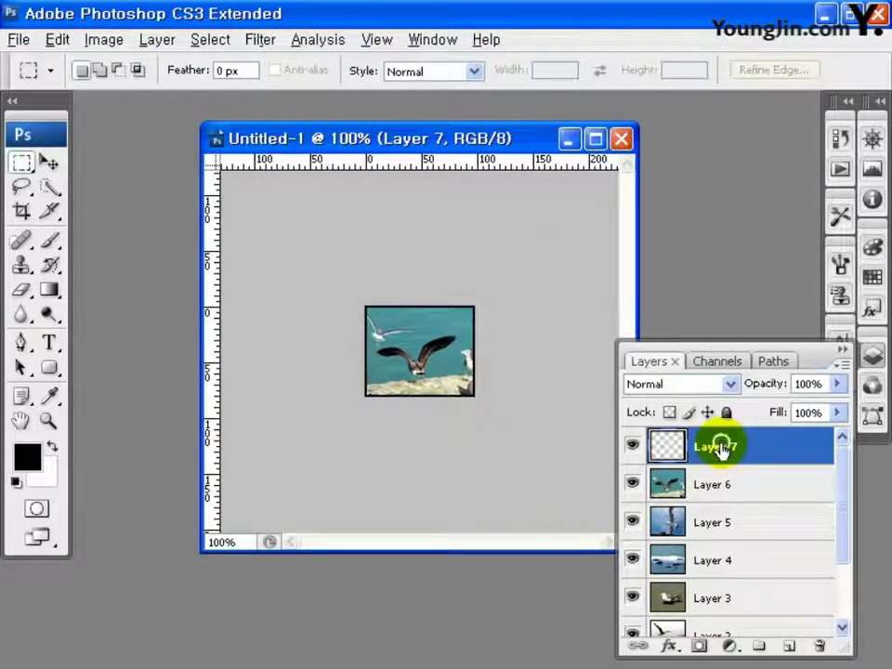
Hide Layers 2 to 6 so only the Layer 7 frame, Layer 1 and the Background stay visible.
{"action": "left_click_drag", "start_coordinate": [843, 513], "coordinate": [843, 603]}
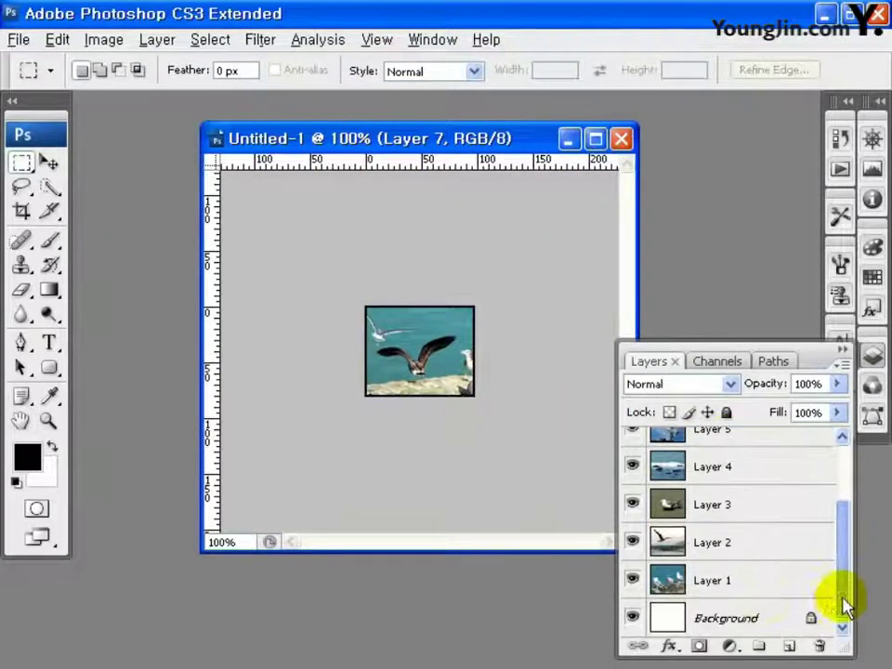
{"action": "left_click", "coordinate": [737, 583]}
{"action": "left_click", "coordinate": [735, 620]}
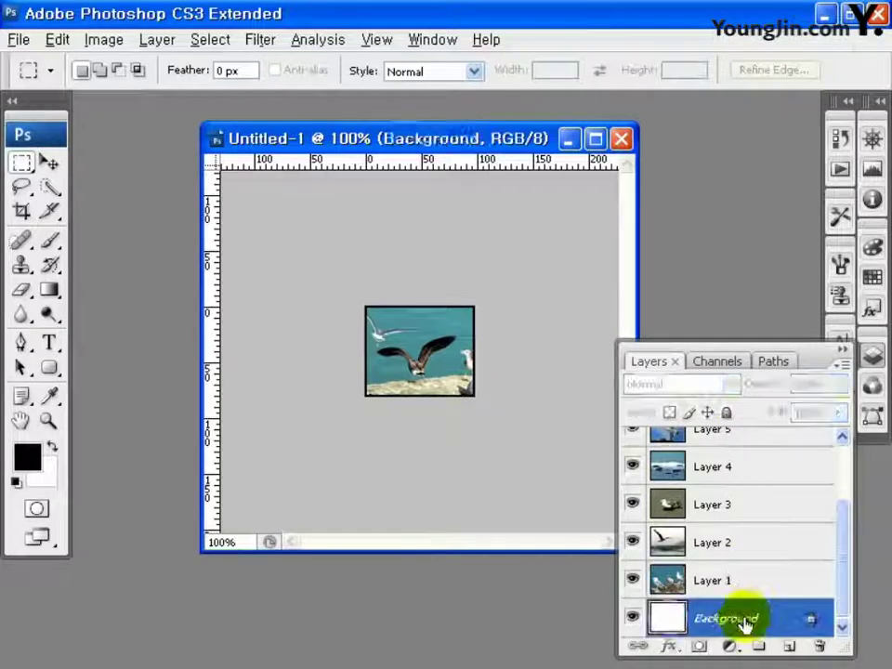
{"action": "left_click_drag", "start_coordinate": [633, 542], "coordinate": [632, 466]}
{"action": "scroll", "coordinate": [685, 516], "scroll_direction": "up", "scroll_amount": 2}
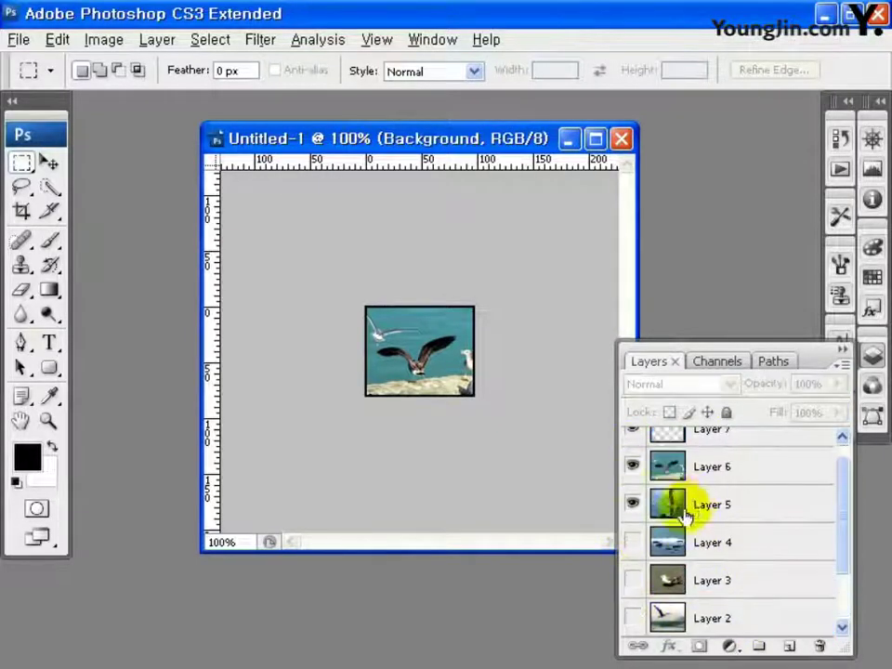
{"action": "left_click", "coordinate": [633, 469]}
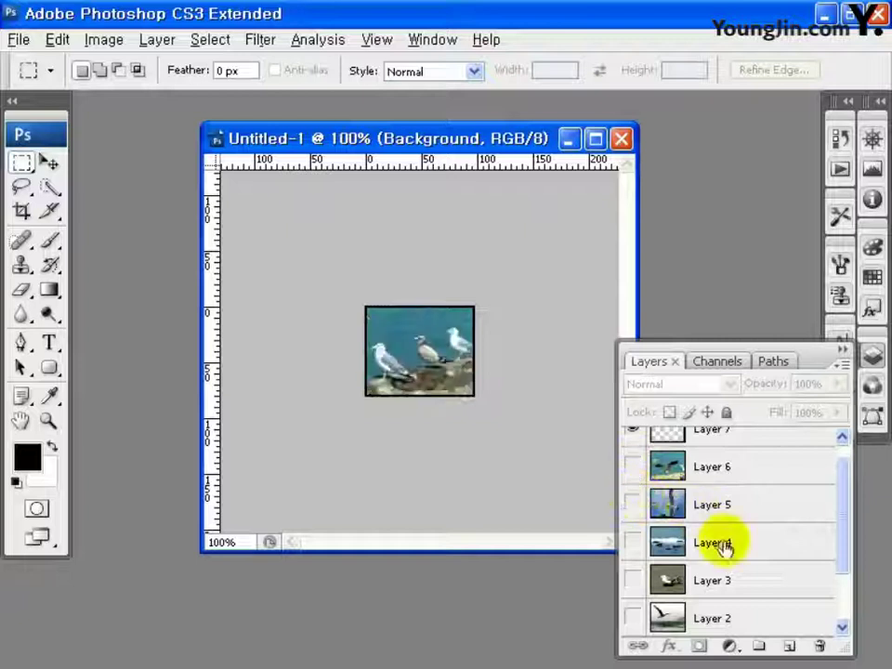
Export the framed Layer 1 thumbnail for web as a JPEG High image named img1 in the images folder.
{"action": "scroll", "coordinate": [716, 542], "scroll_direction": "down", "scroll_amount": 2}
{"action": "left_click", "coordinate": [18, 40]}
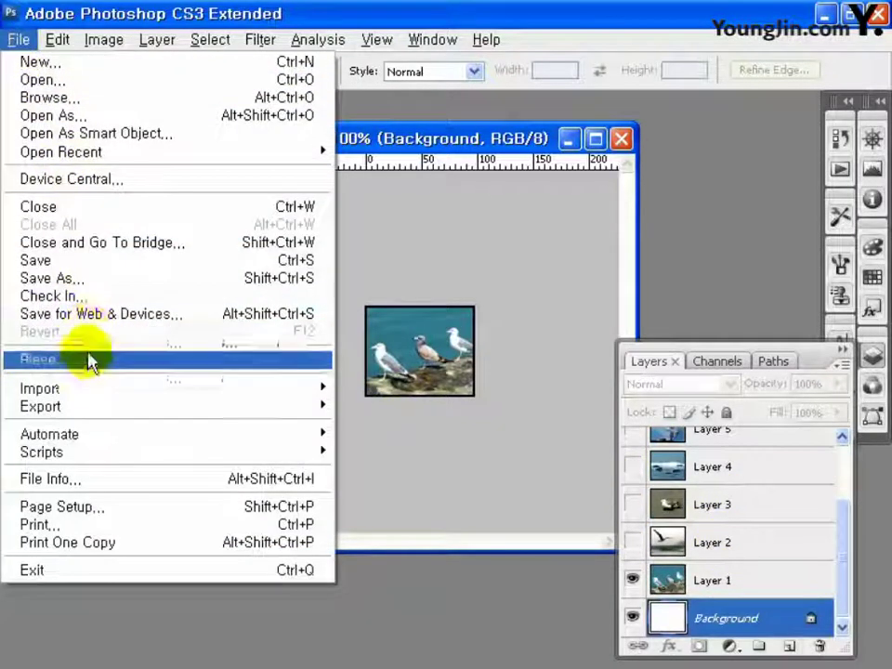
{"action": "left_click", "coordinate": [110, 313]}
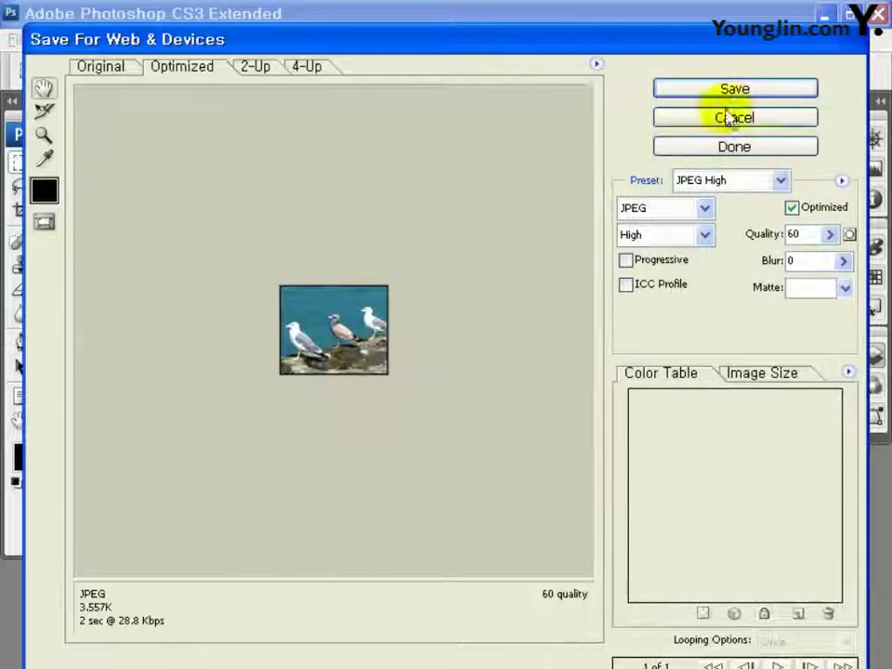
{"action": "left_click", "coordinate": [733, 88]}
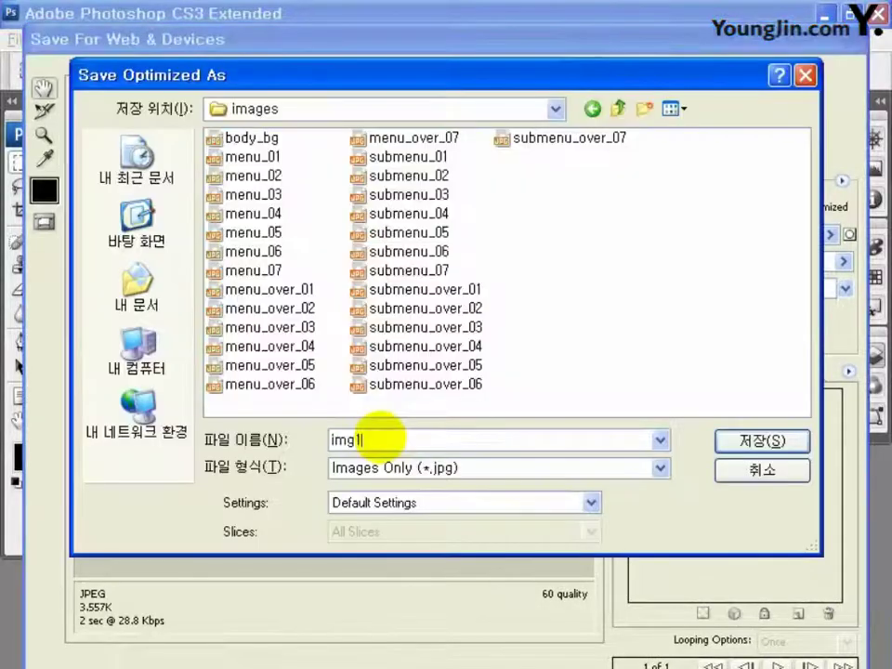
{"action": "left_click", "coordinate": [775, 444]}
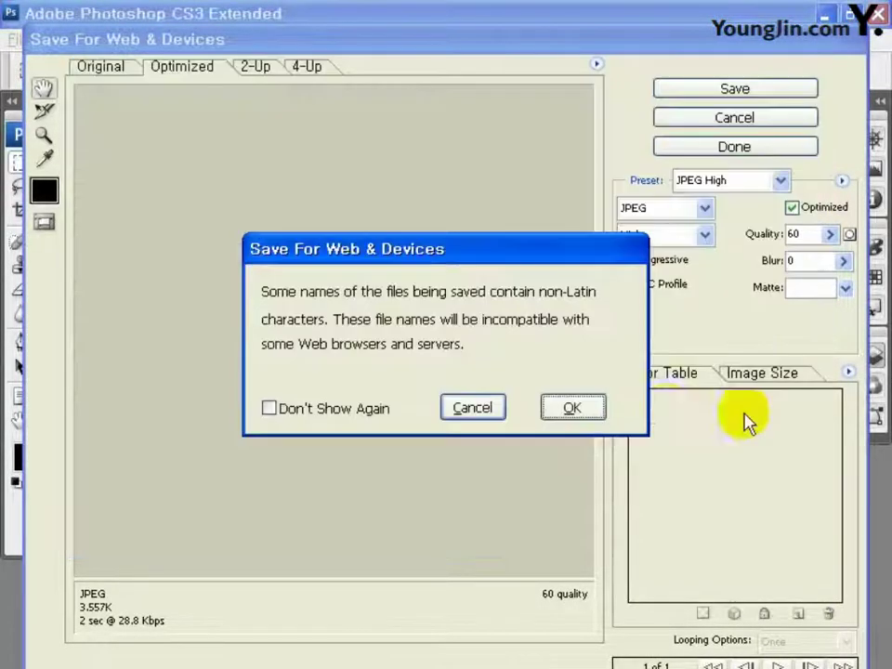
{"action": "left_click", "coordinate": [569, 409]}
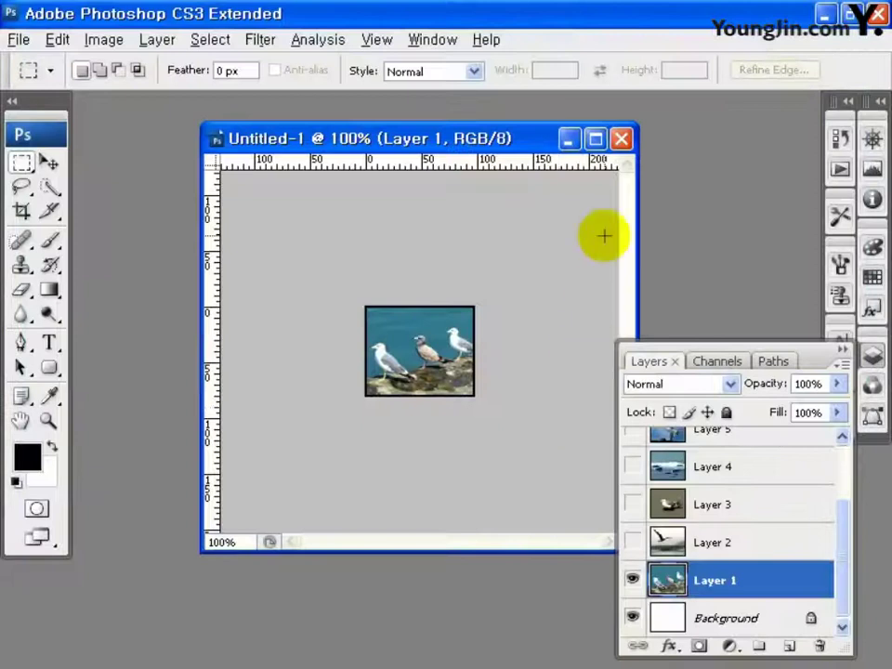
Show Layer 2 and export the flying-gull thumbnail for web as a JPEG High image named img2 in the images folder.
{"action": "left_click", "coordinate": [631, 542]}
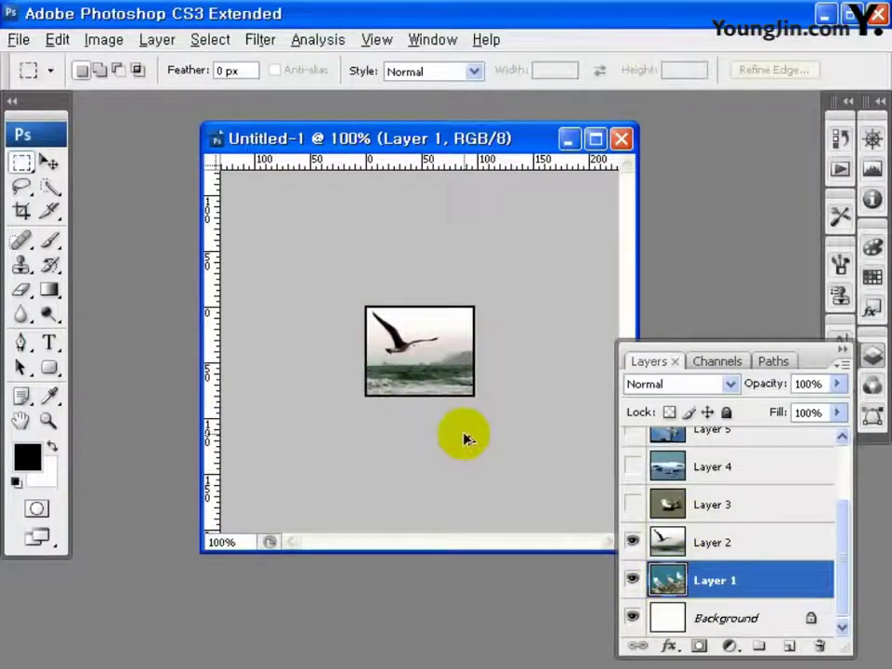
{"action": "key", "text": "ctrl+shift+alt+s"}
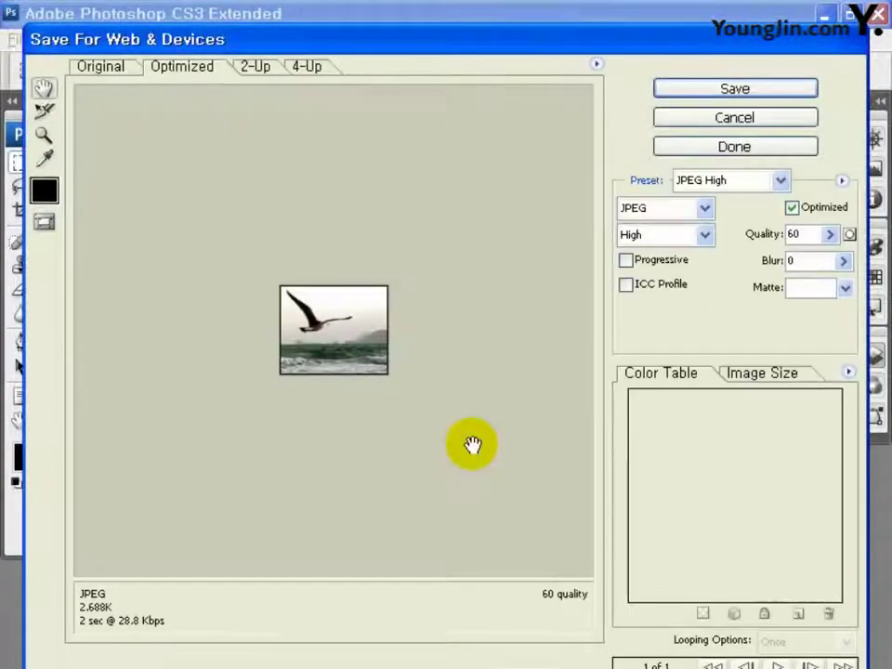
{"action": "left_click", "coordinate": [701, 93]}
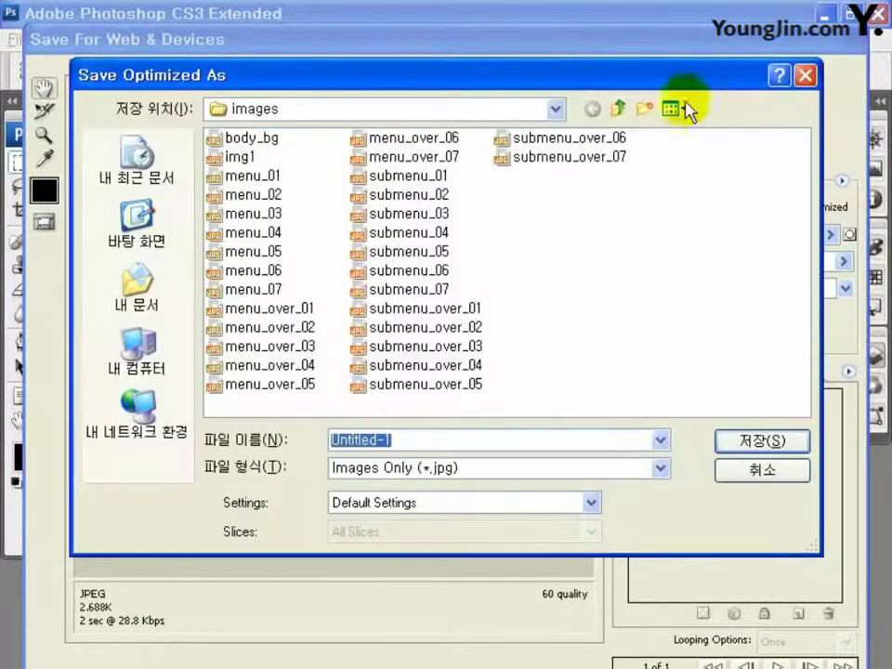
{"action": "type", "text": "img2"}
{"action": "left_click", "coordinate": [764, 444]}
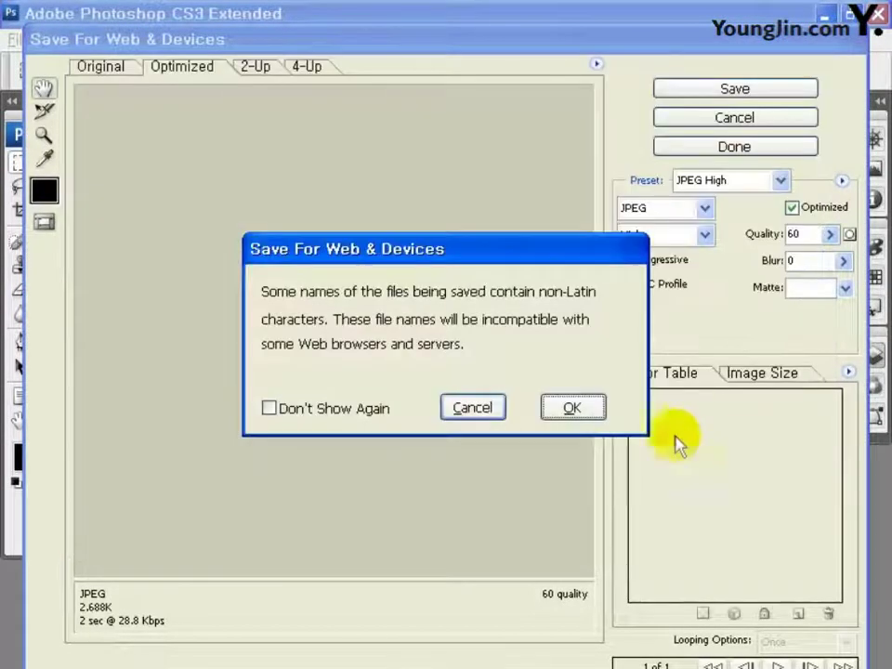
{"action": "left_click", "coordinate": [573, 407]}
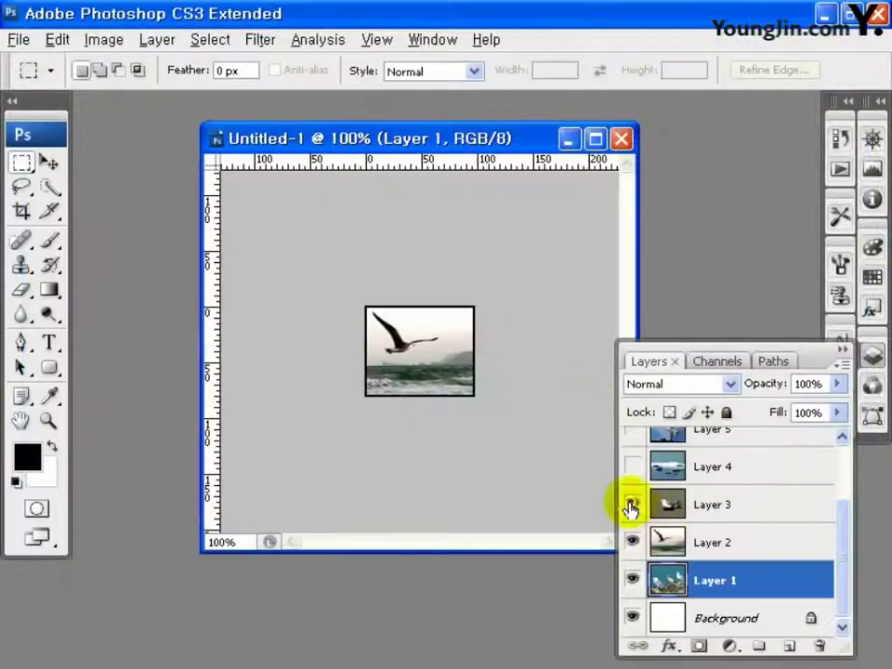
Make Layer 3 visible above Layer 2 for the next thumbnail.
{"action": "left_click", "coordinate": [631, 506]}
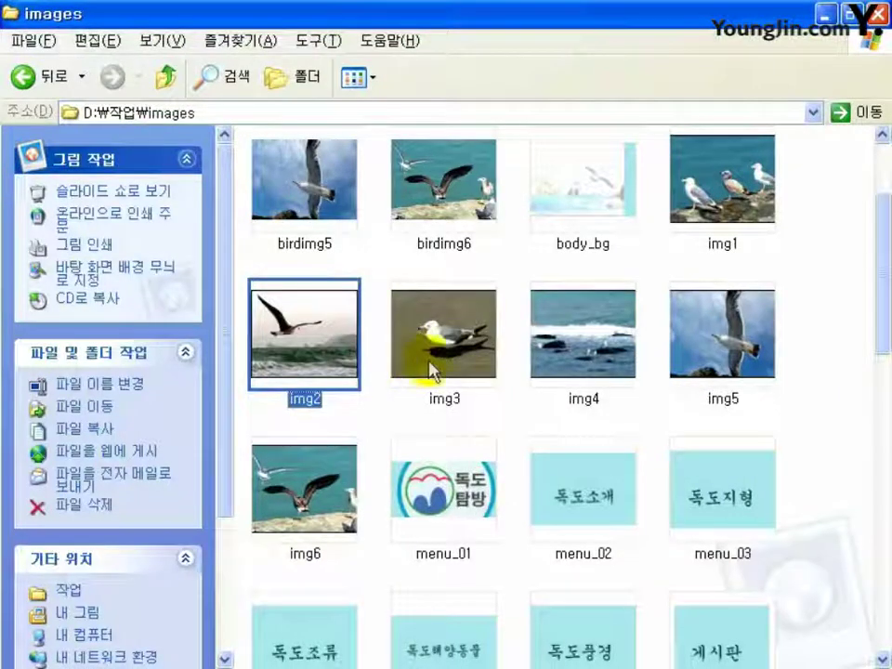
Switch to the images folder in Windows Explorer and select the six framed thumbnails img1 to img6.
{"action": "left_click", "coordinate": [429, 367]}
{"action": "left_click_drag", "start_coordinate": [790, 413], "coordinate": [233, 324]}
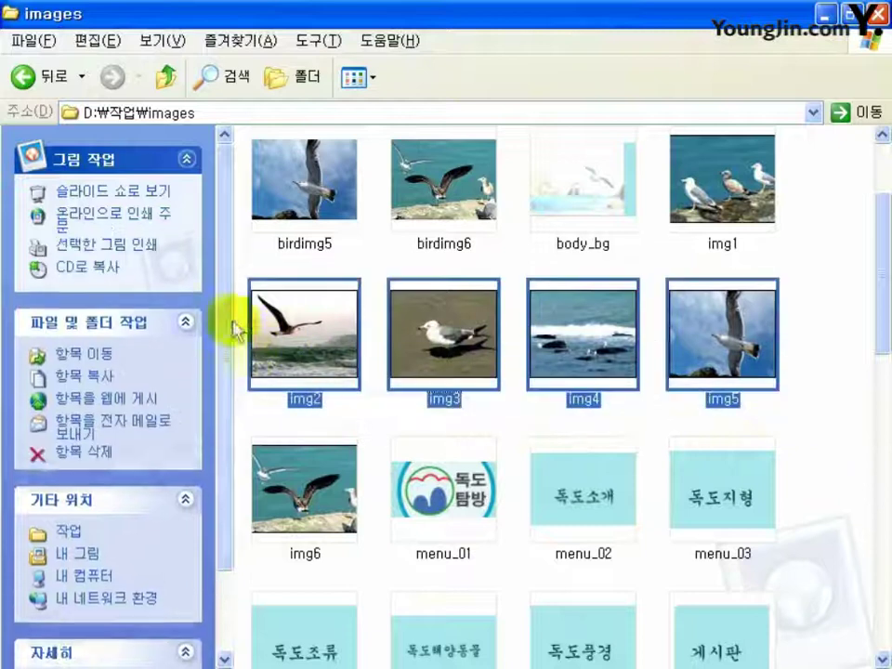
{"action": "left_click", "coordinate": [298, 521], "text": "ctrl"}
{"action": "left_click", "coordinate": [729, 183], "text": "ctrl"}
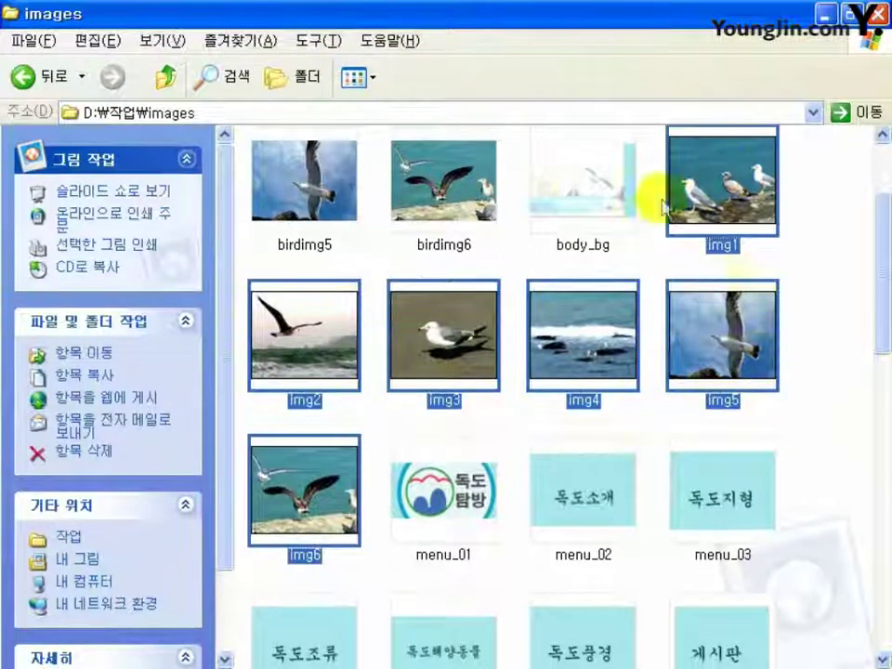